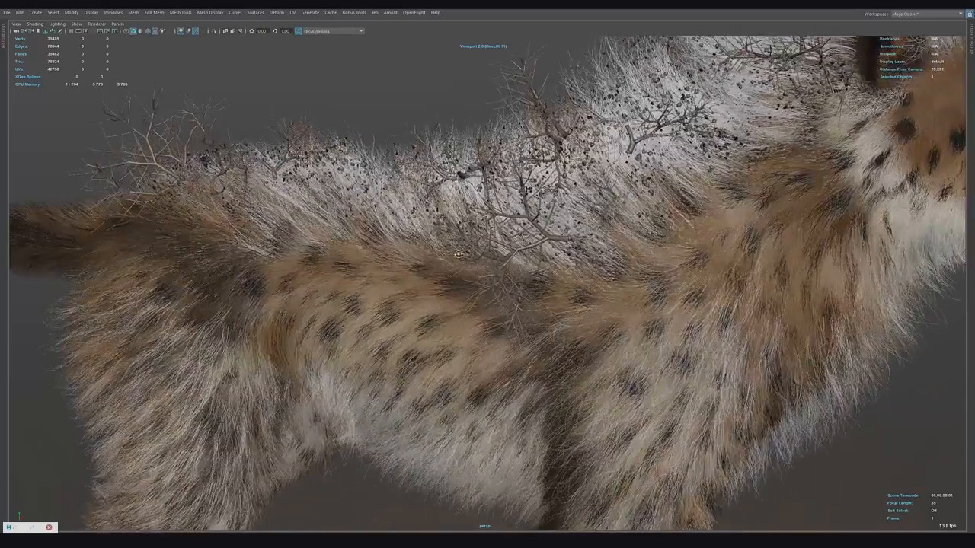
Step: Orbit around the furred cheetah to examine the objects instanced in its groom
alt+drag(458, 255, 545, 216)
alt+middle_drag(546, 216, 433, 321)
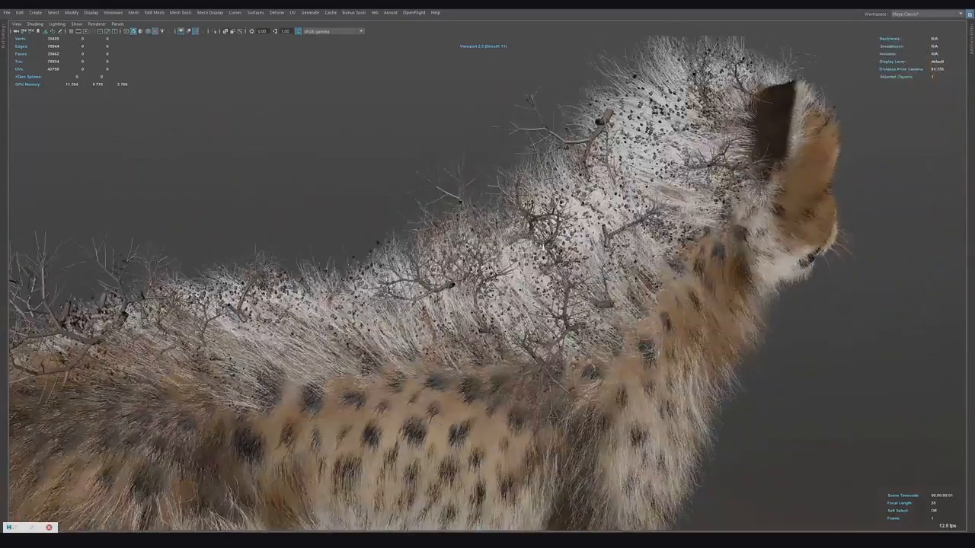
alt+right_drag(433, 321, 636, 285)
alt+drag(636, 285, 585, 292)
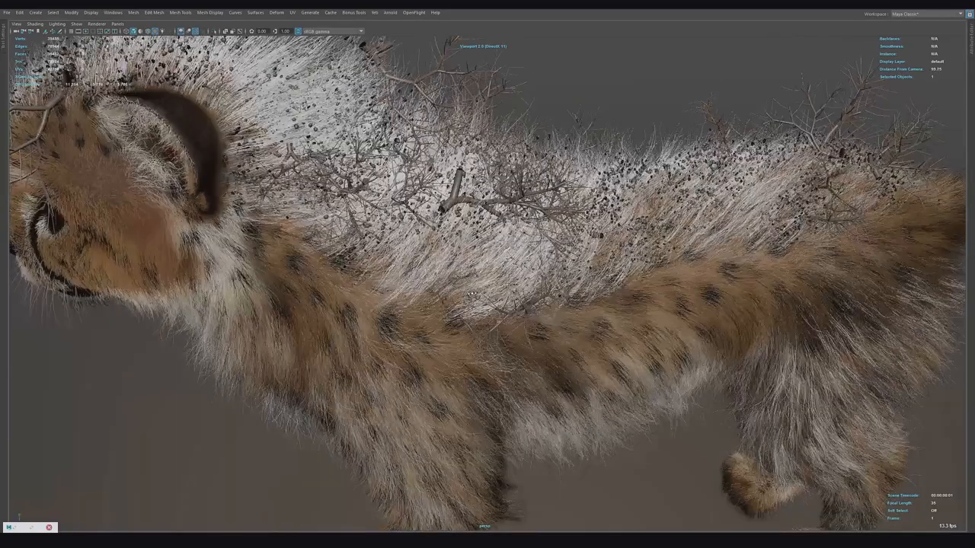
alt+drag(472, 293, 422, 288)
alt+right_drag(422, 288, 394, 288)
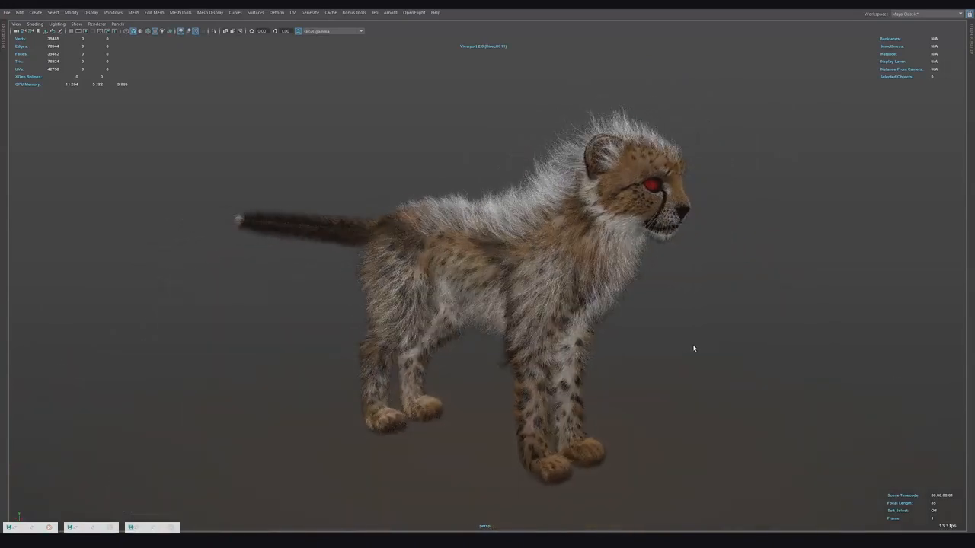
alt+drag(694, 349, 332, 342)
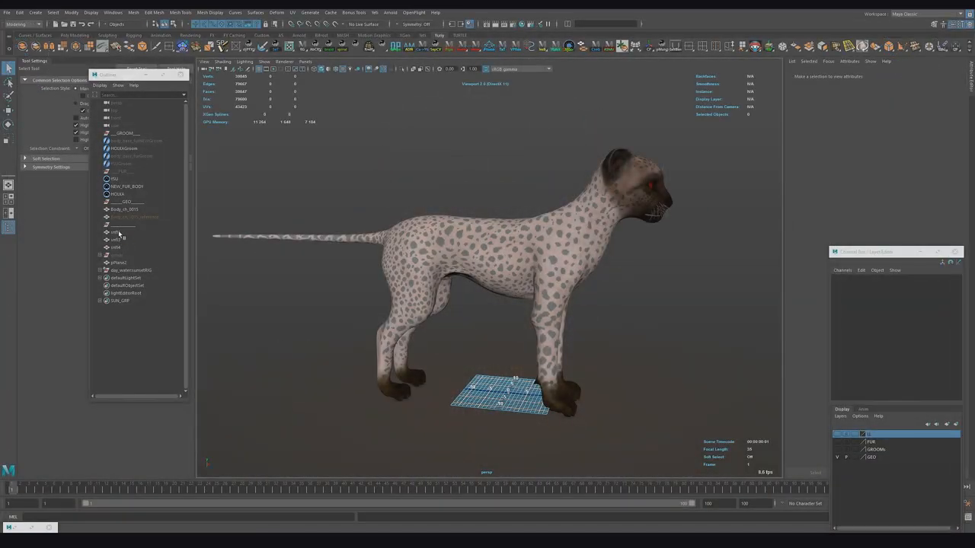
Step: Frame the snowflake objects snf1, snf3 and snf4 and inspect them in wireframe and shaded display
click(119, 233)
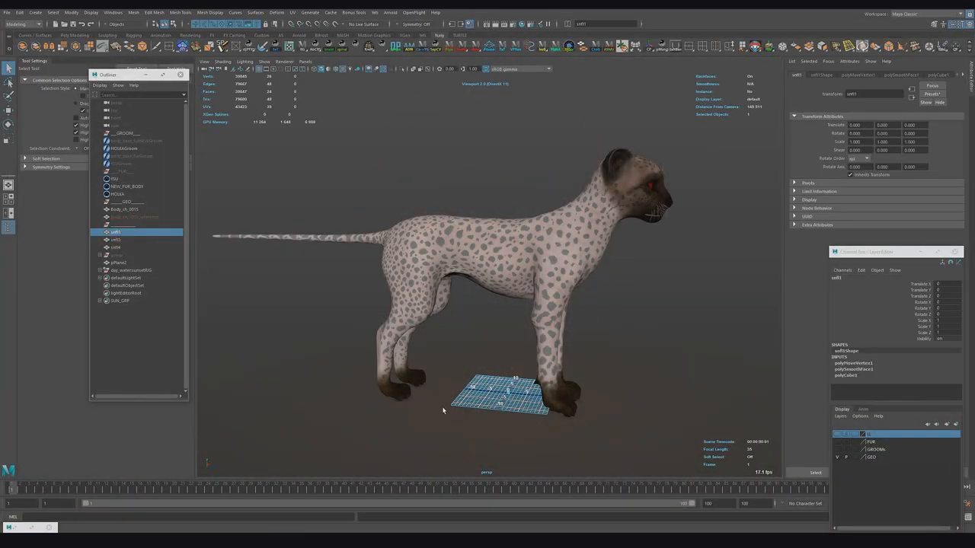
key(f)
alt+drag(475, 335, 472, 363)
alt+right_drag(472, 363, 394, 325)
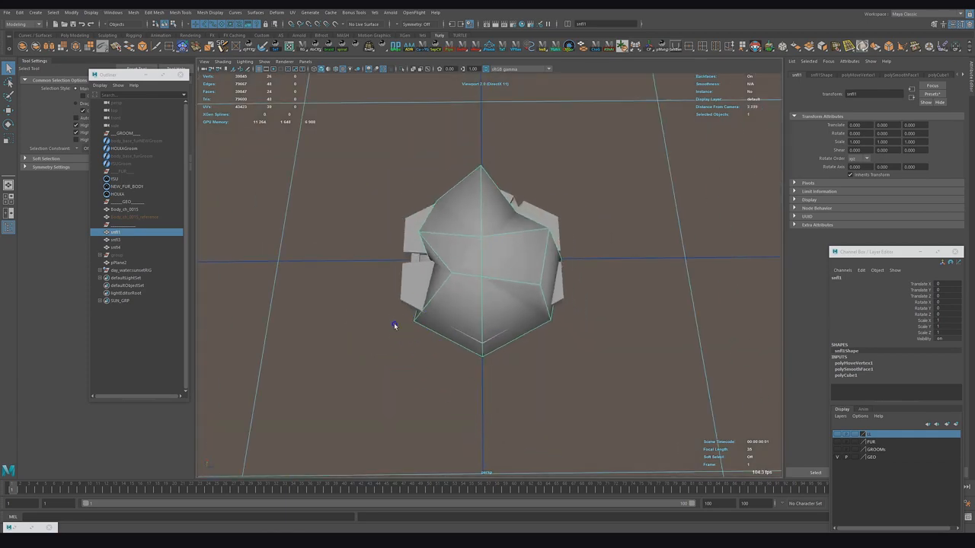
key(4)
click(124, 240)
click(121, 248)
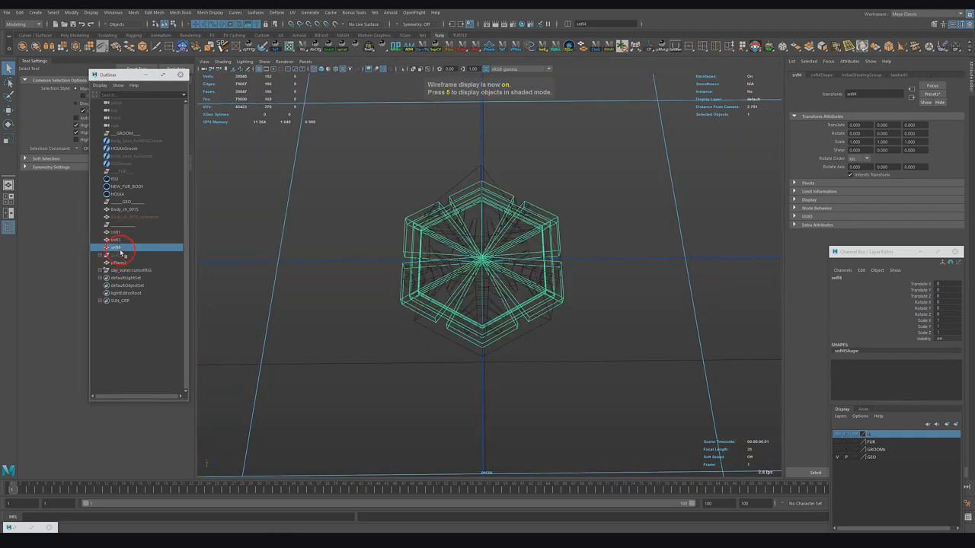
click(125, 242)
click(125, 233)
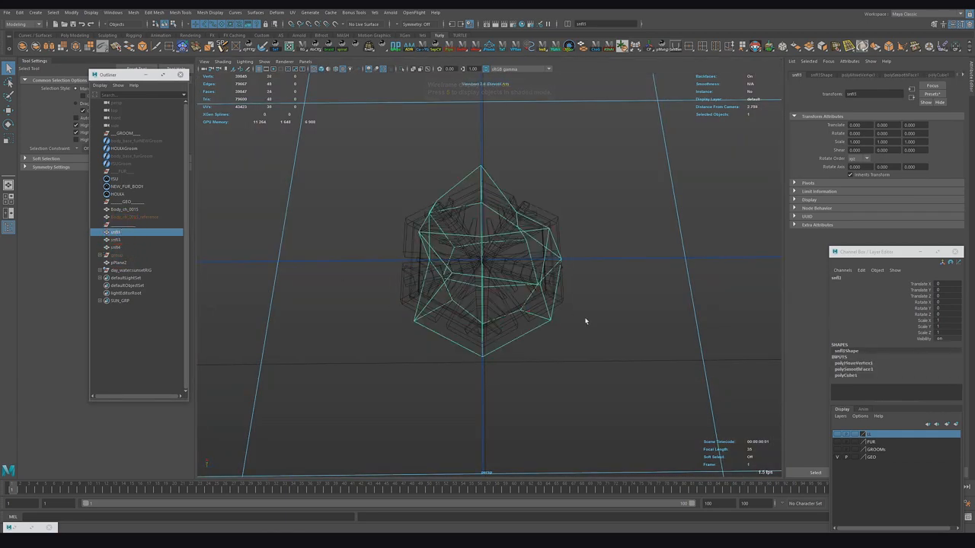
alt+right_drag(585, 322, 537, 290)
key(5)
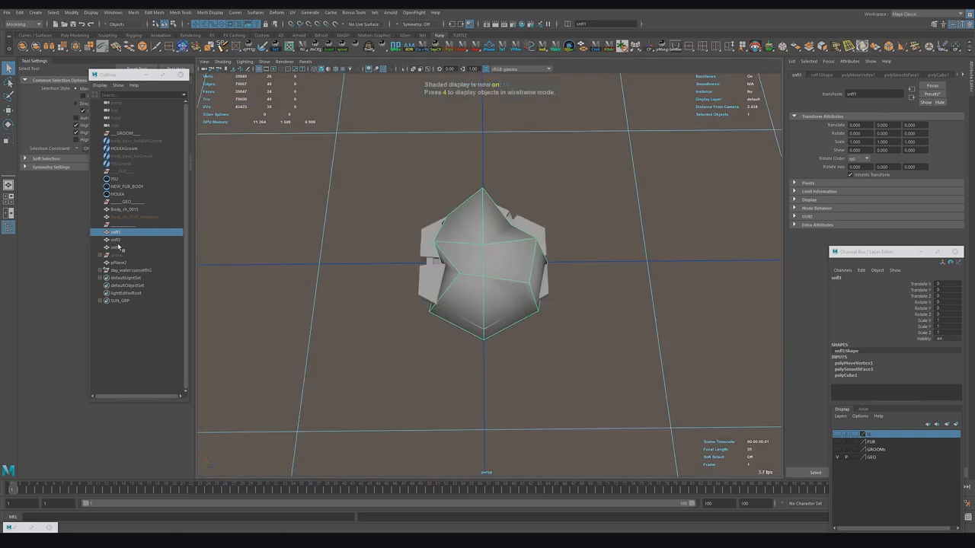
Step: Move the three snowflake objects apart with the Move tool so they sit side by side
key(w)
alt+right_drag(504, 316, 487, 302)
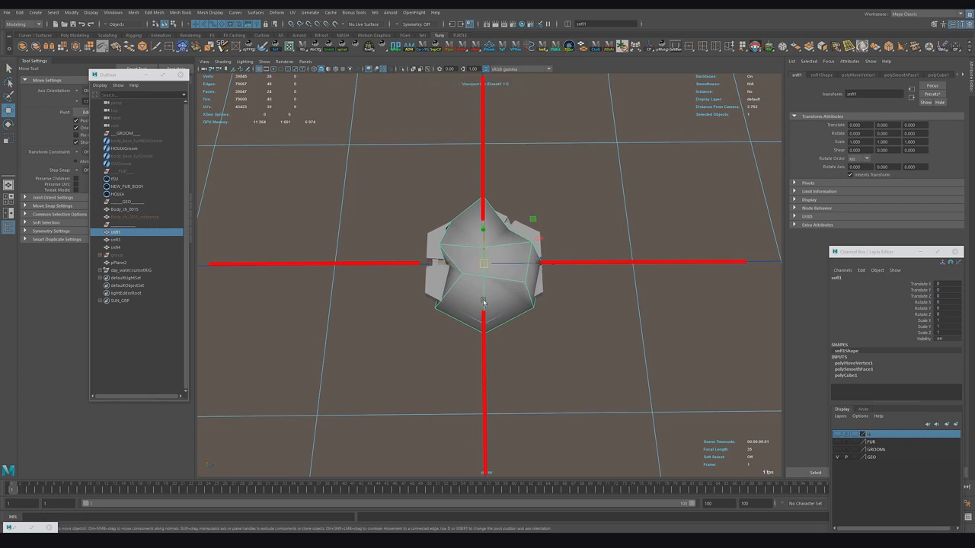
click(116, 240)
click(116, 247)
click(117, 232)
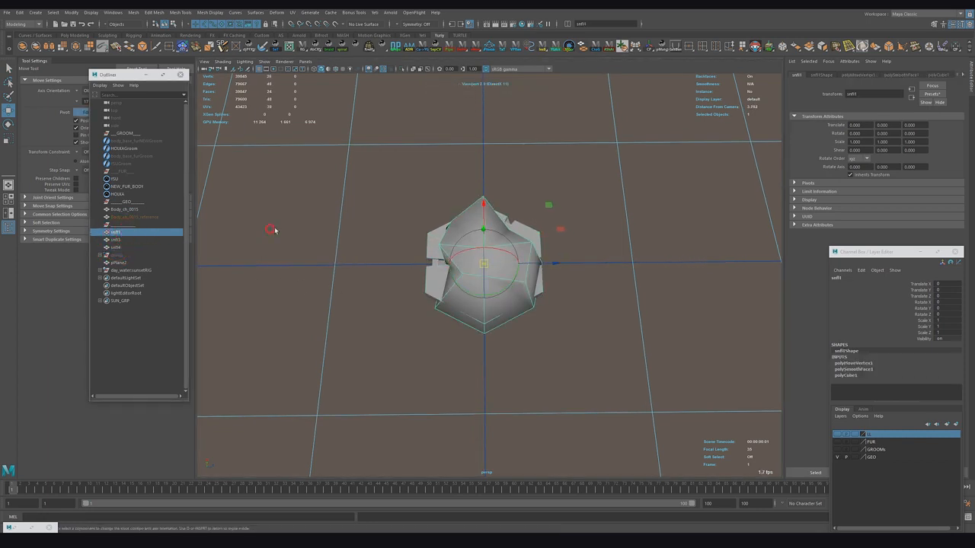
click(656, 111)
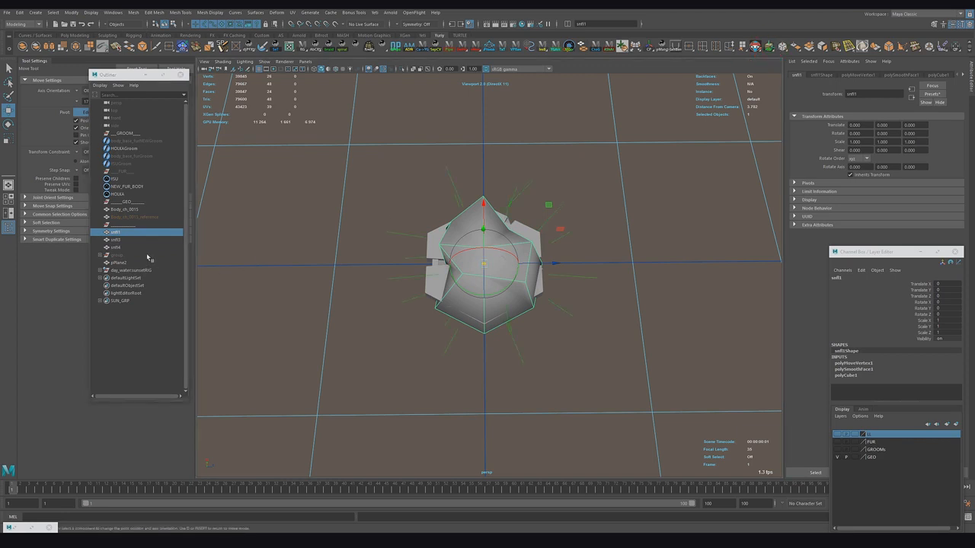
click(115, 248)
click(769, 46)
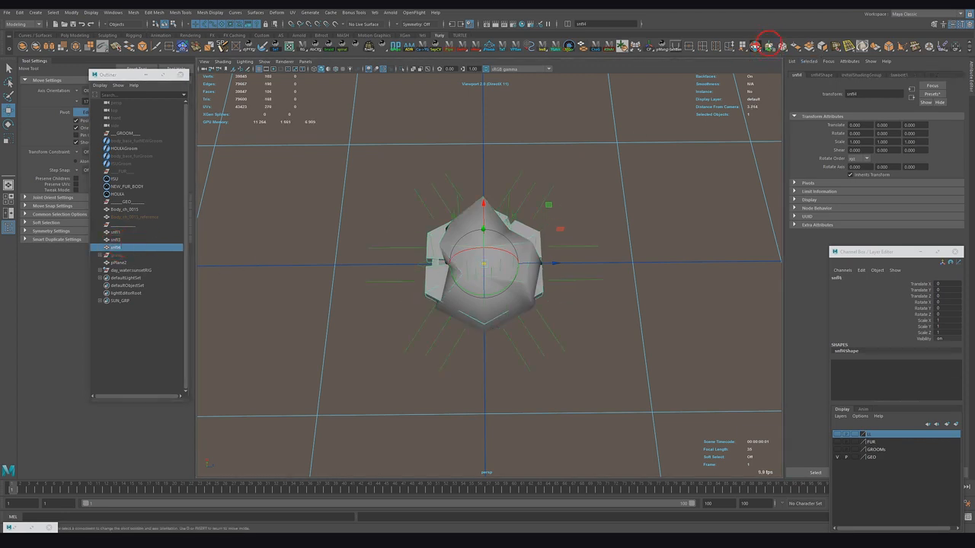
click(273, 256)
click(121, 232)
click(769, 45)
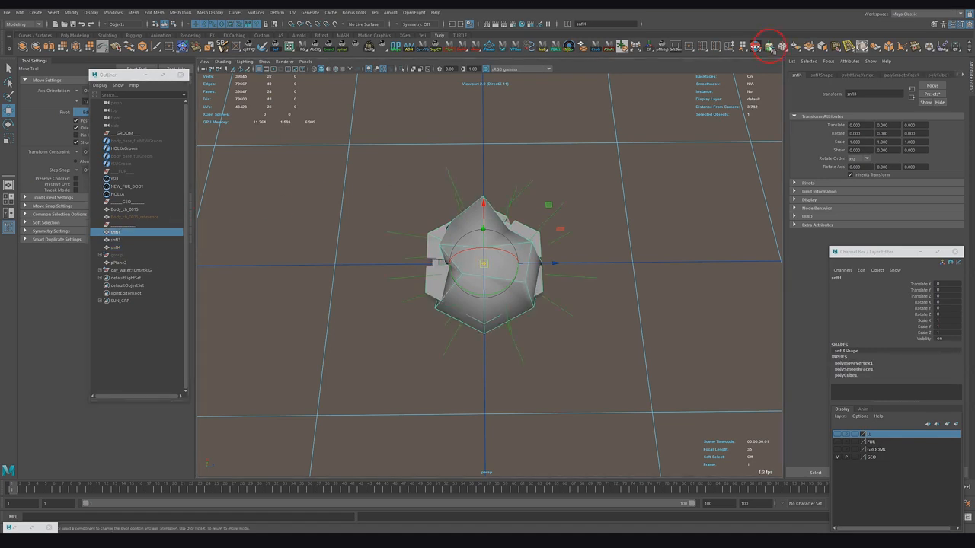
alt+right_drag(556, 239, 542, 241)
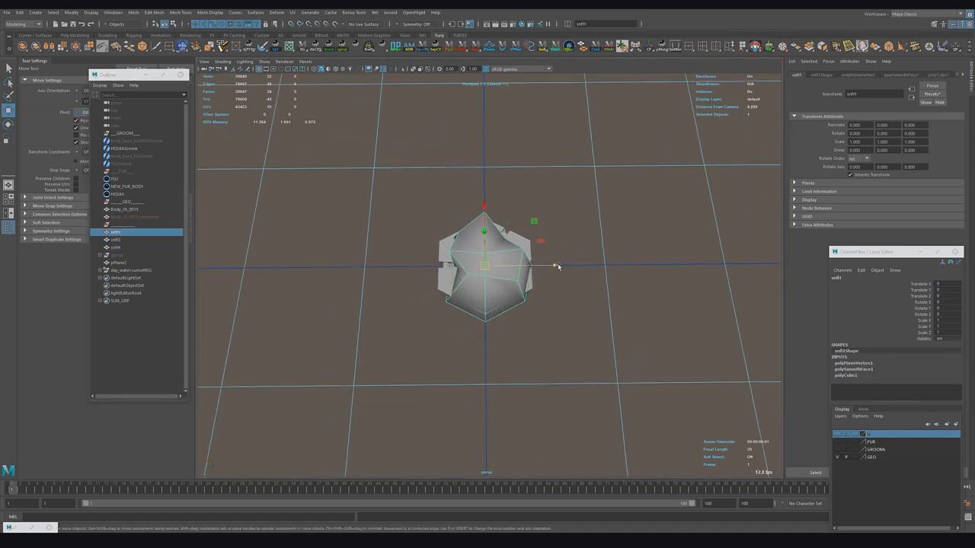
drag(555, 266, 497, 268)
click(498, 268)
drag(560, 267, 680, 265)
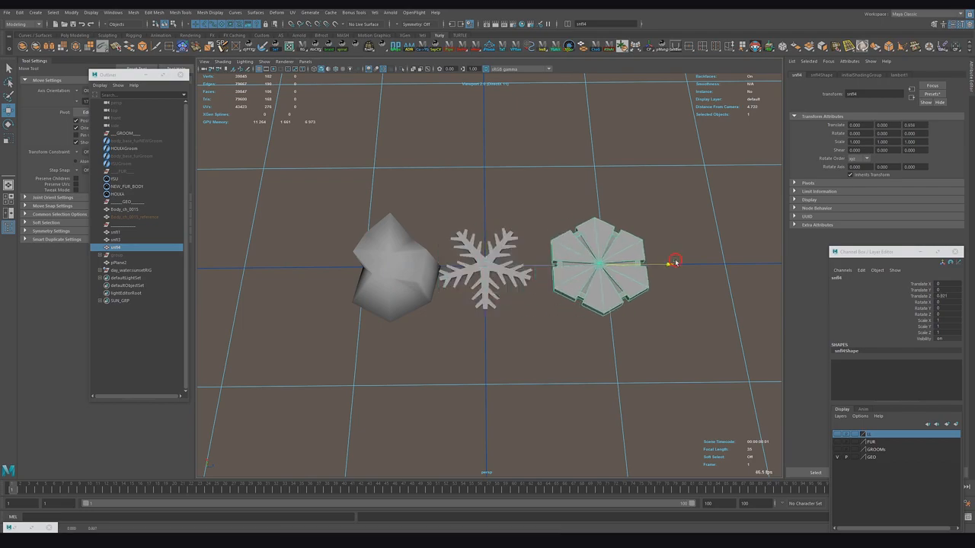
Step: Orbit around the three snowflake shapes and inspect them with wireframe on shaded
alt+drag(600, 323, 492, 335)
alt+right_drag(484, 323, 519, 366)
alt+middle_drag(520, 365, 518, 266)
alt+right_drag(525, 297, 558, 335)
alt+drag(559, 336, 482, 313)
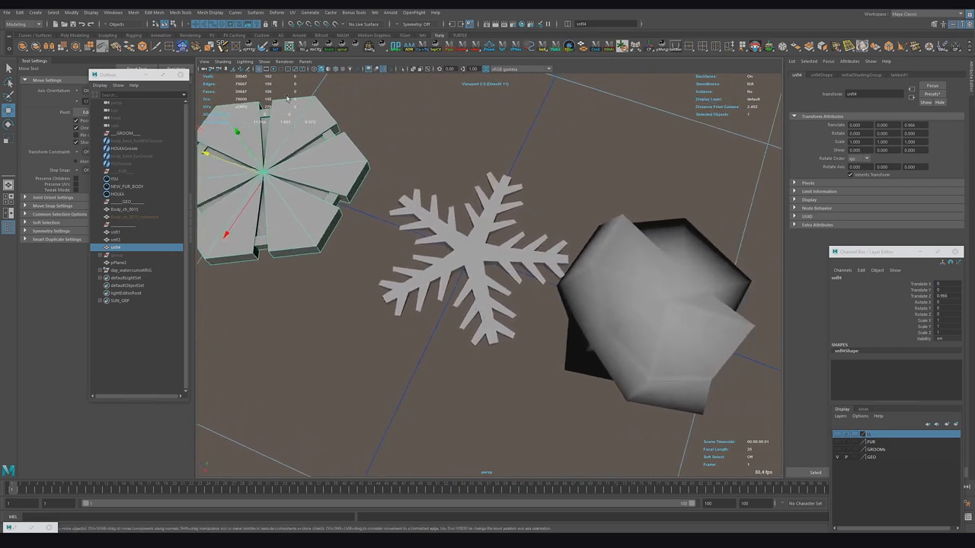
click(335, 70)
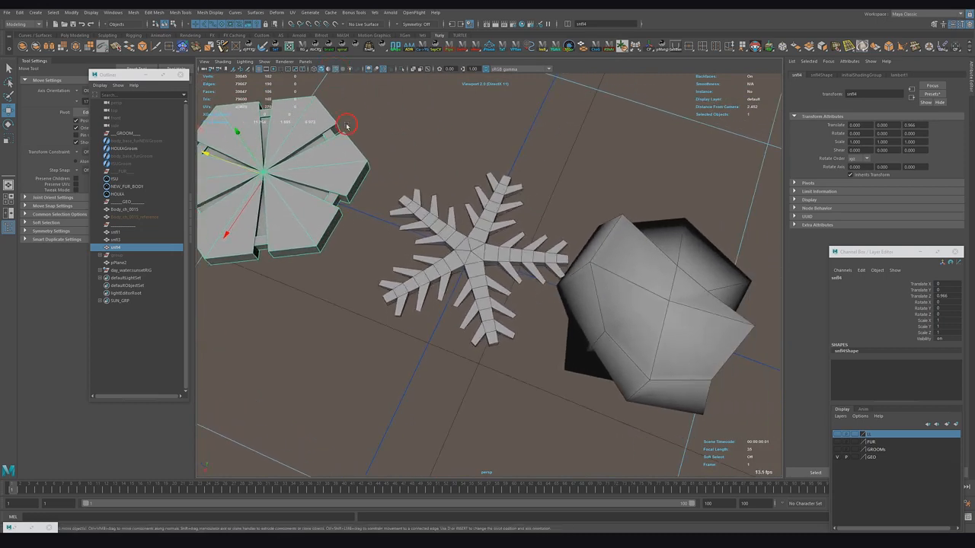
mouse_move(464, 263)
alt+mouse_down()
mouse_move(575, 258)
mouse_move(421, 292)
mouse_move(486, 296)
alt+mouse_up()
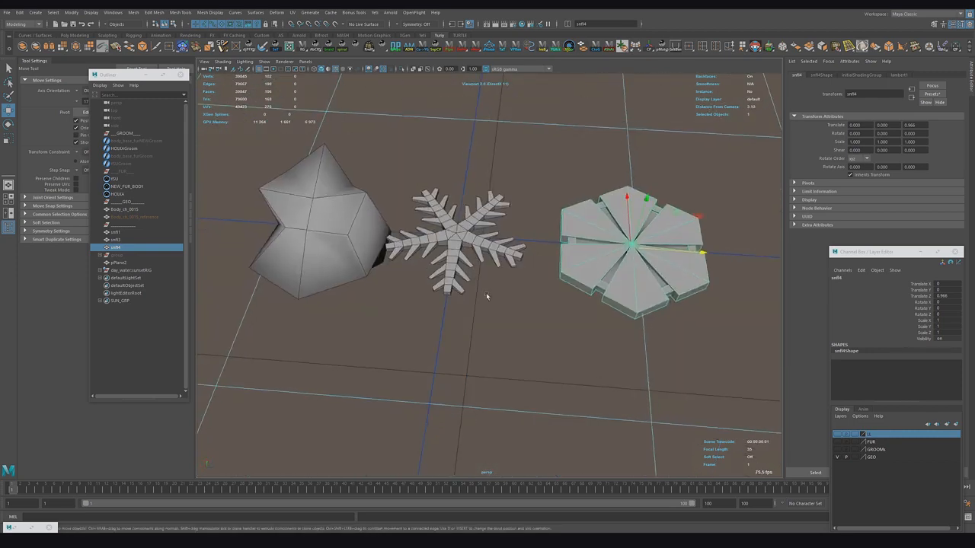
alt+right_drag(486, 295, 267, 234)
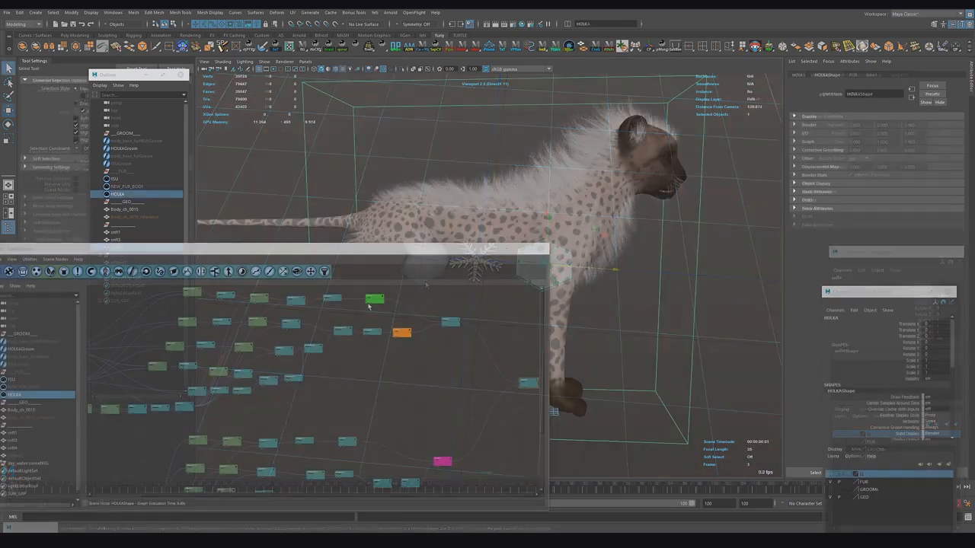
Step: Display different nodes of the HOLKA Yeti graph to compare their output on the cheetah
click(374, 299)
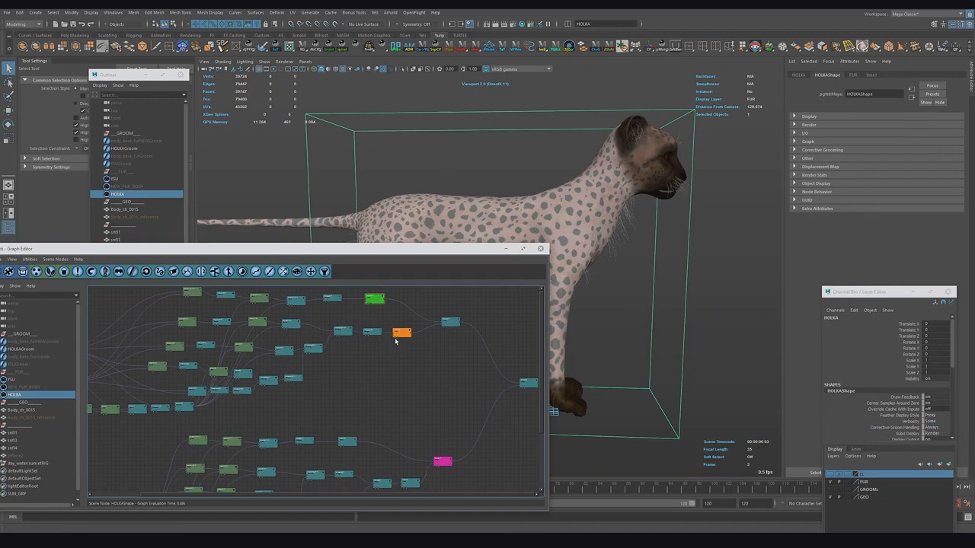
click(437, 468)
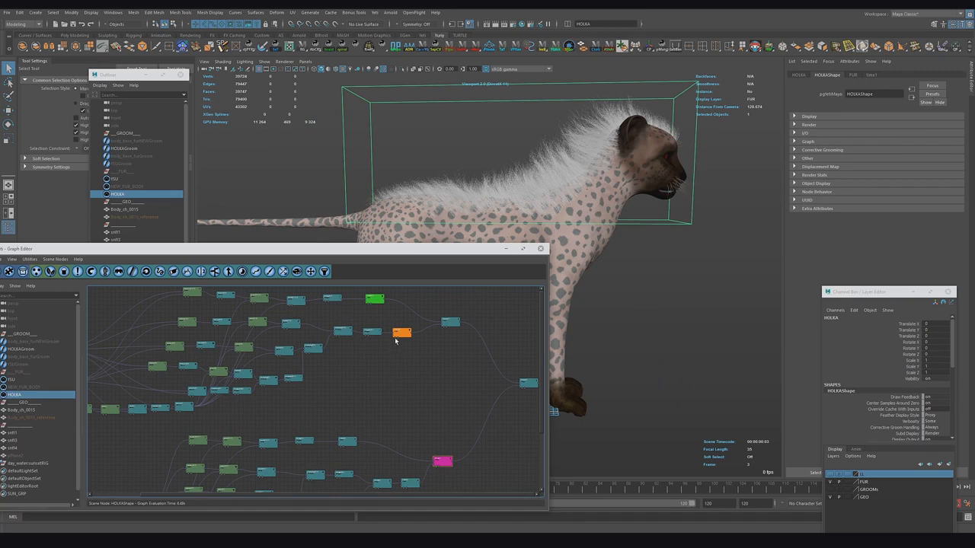
click(395, 337)
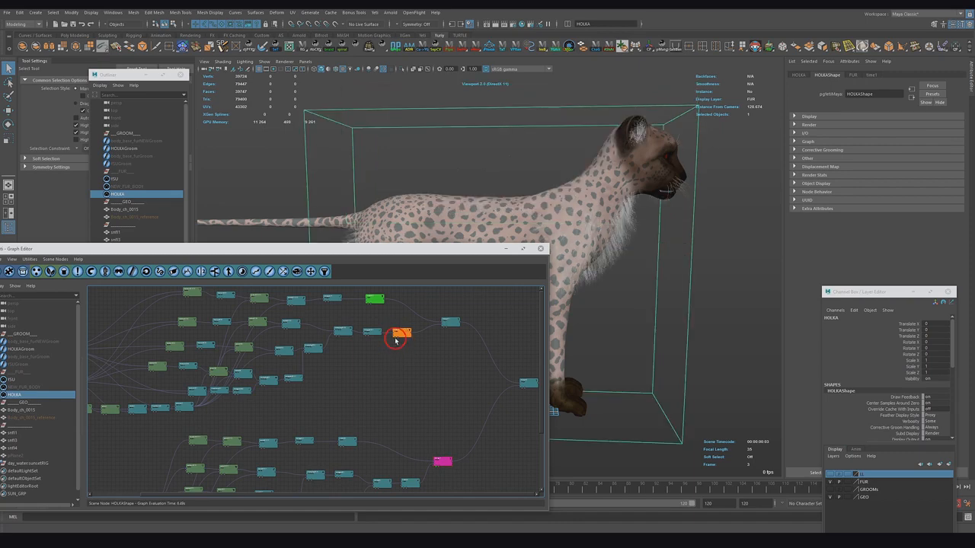
click(436, 468)
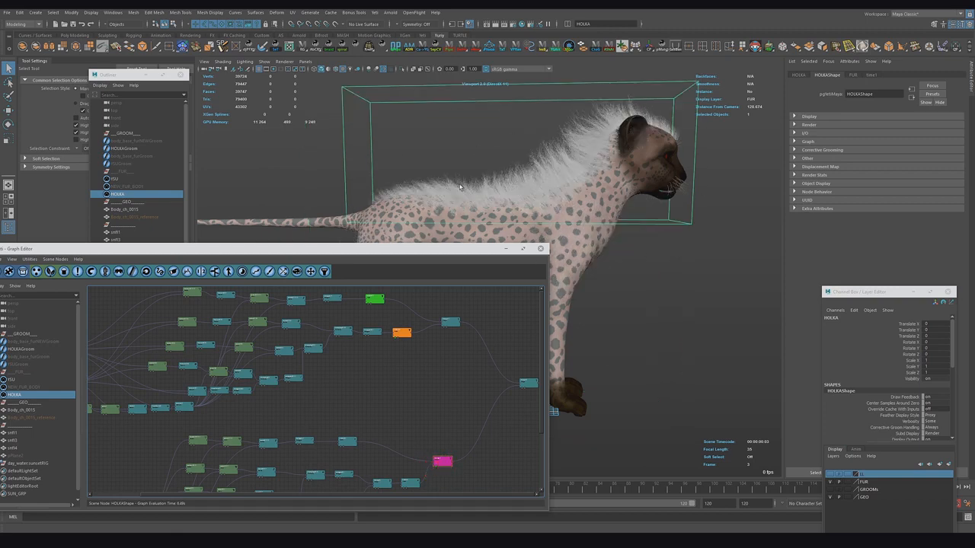
Step: Hide the FUR layer and add snf1, snf3 and snf4 as input objects of the HOLKA Yeti node
click(830, 482)
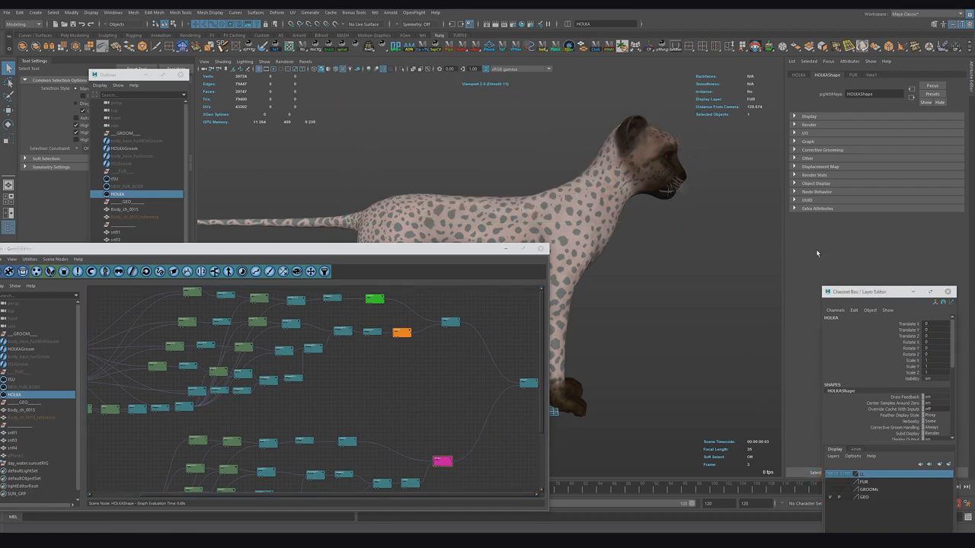
click(813, 142)
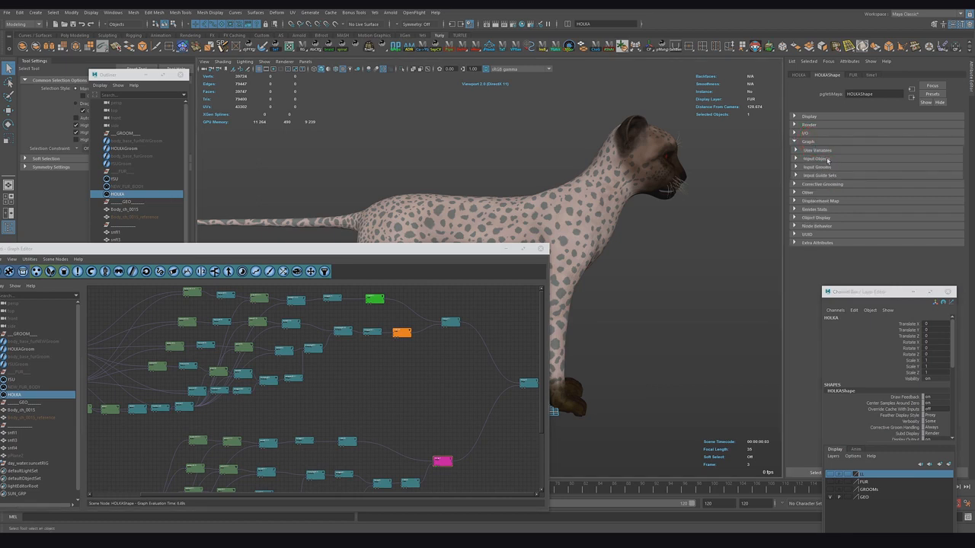
click(828, 160)
click(808, 167)
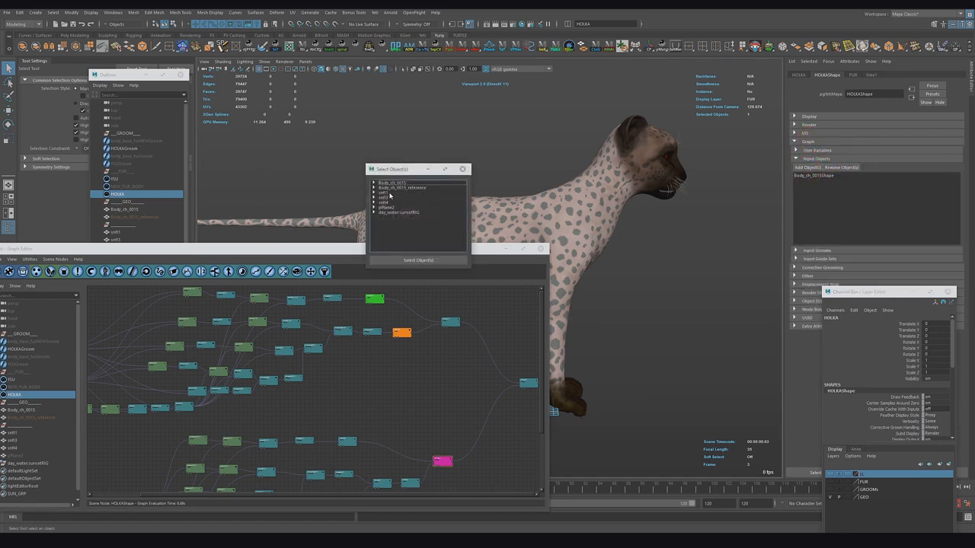
click(388, 194)
shift+click(386, 203)
click(404, 261)
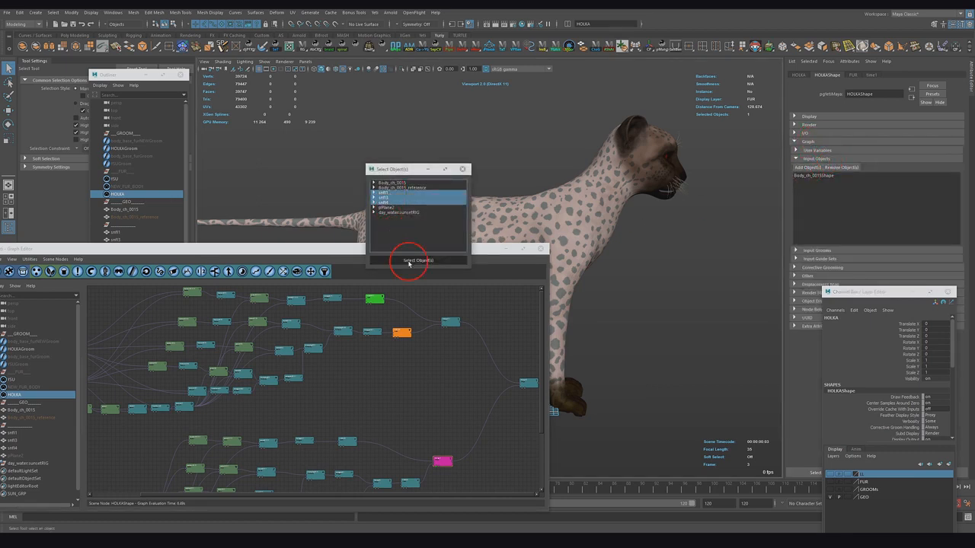
Step: Create an Import node and a Transform node below the existing node chain in the HOLKA graph
alt+middle_drag(397, 398, 342, 317)
scroll(404, 389, up, 2)
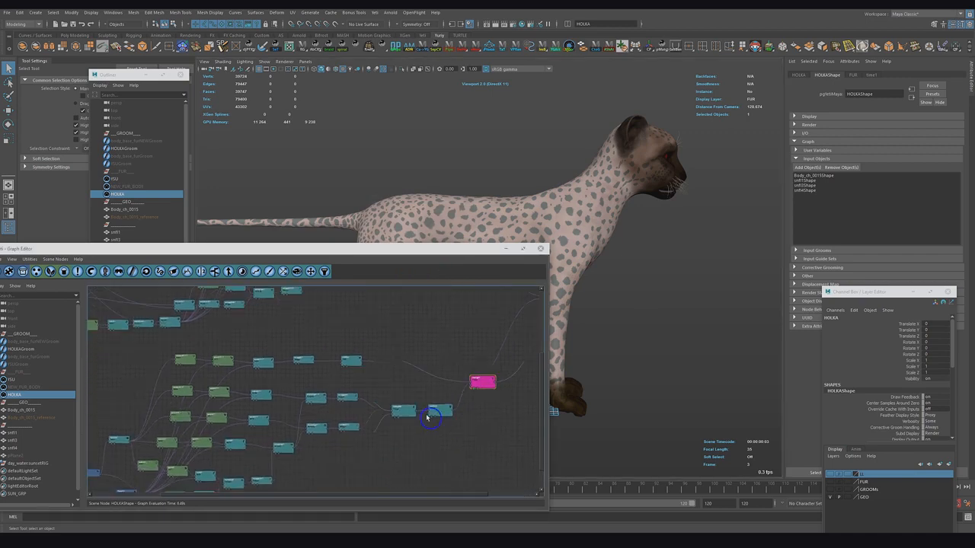
alt+middle_drag(427, 416, 337, 383)
click(347, 404)
drag(217, 249, 297, 238)
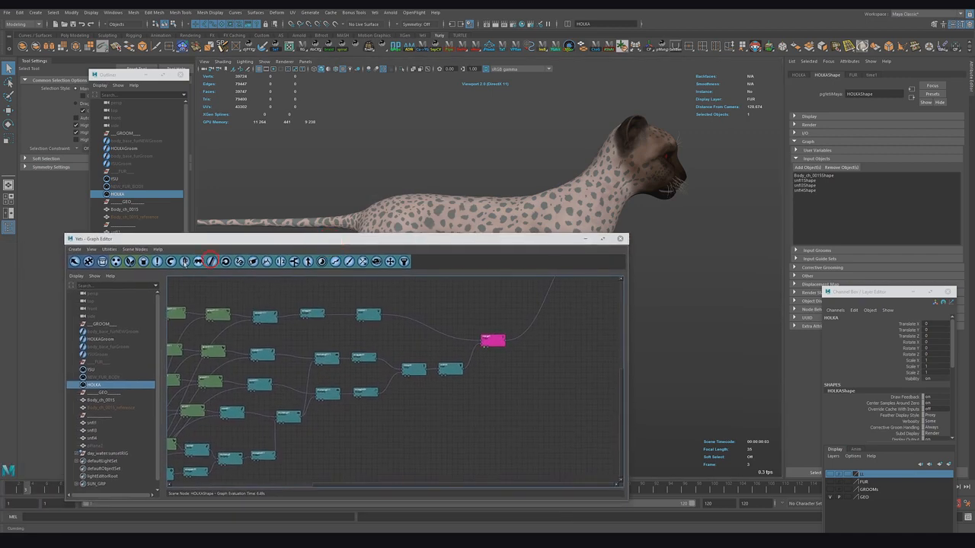
click(74, 262)
drag(410, 388, 438, 417)
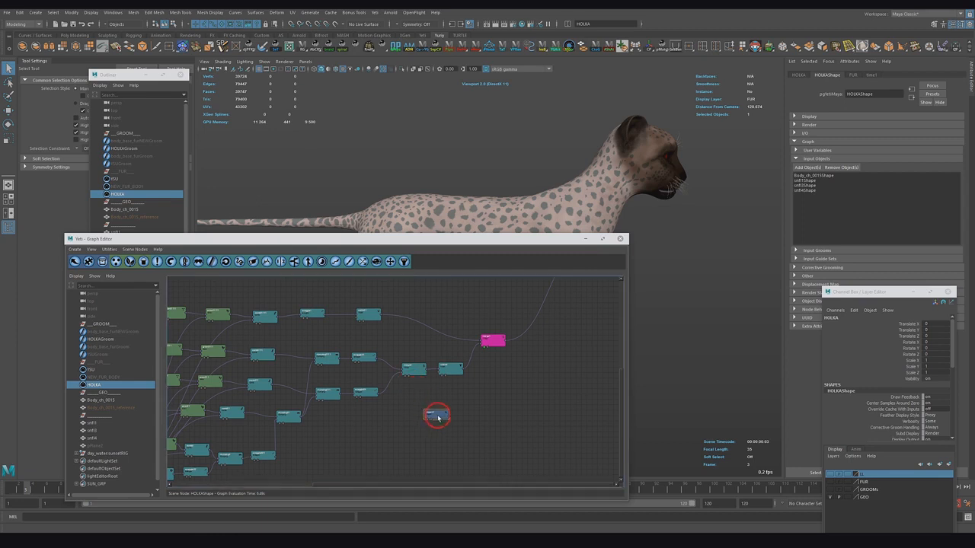
click(390, 263)
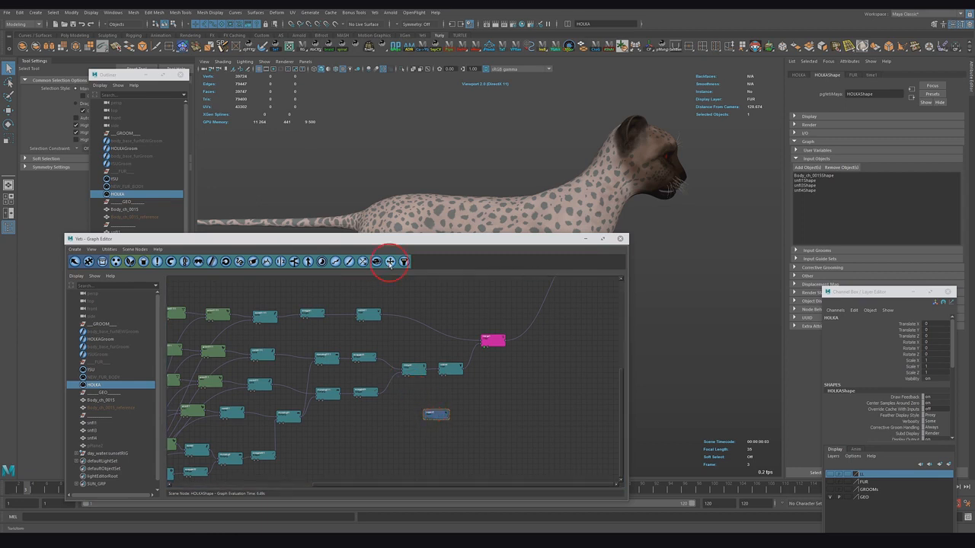
Step: Set the new Import node's selection to snf1Shape
click(437, 416)
click(207, 131)
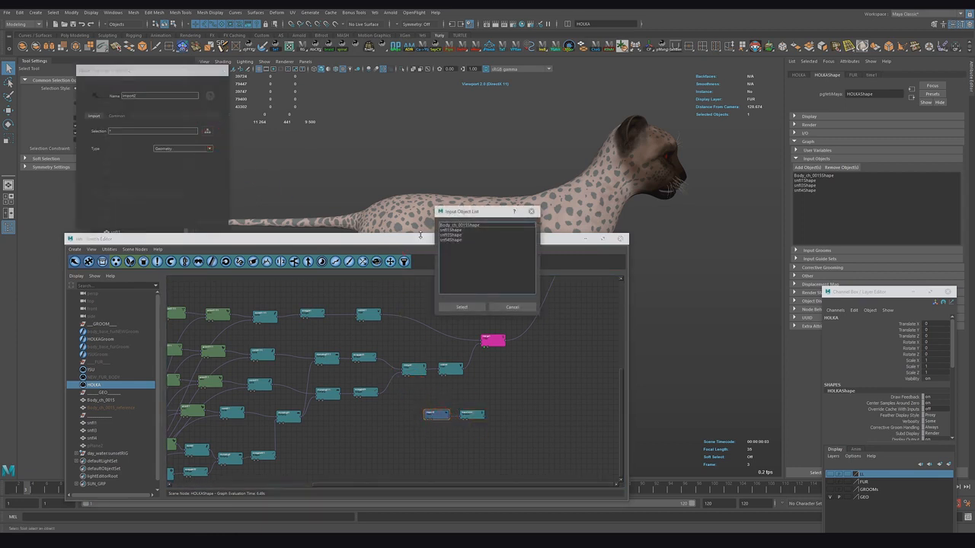
click(457, 230)
click(466, 307)
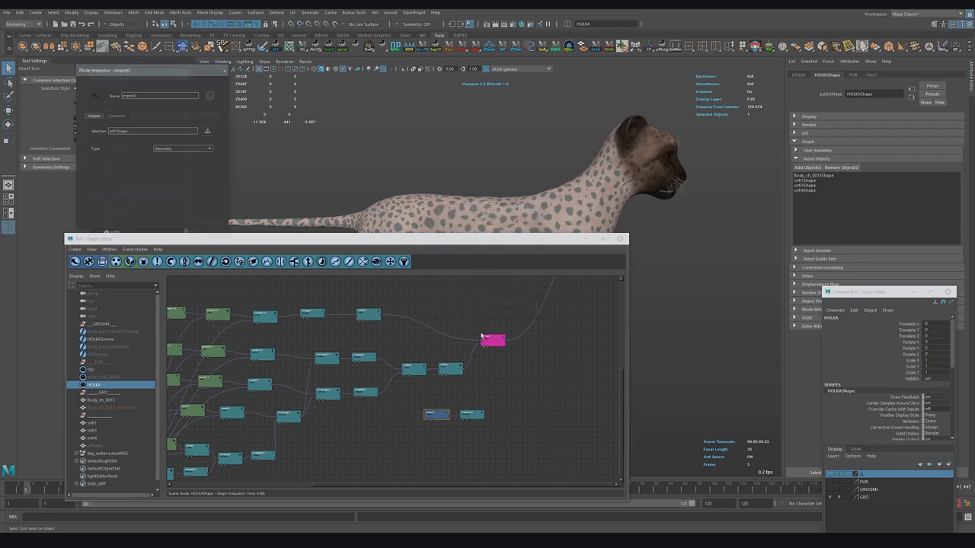
Step: Duplicate the Import and Transform node pair twice so there are three import chains below the graph
click(468, 416)
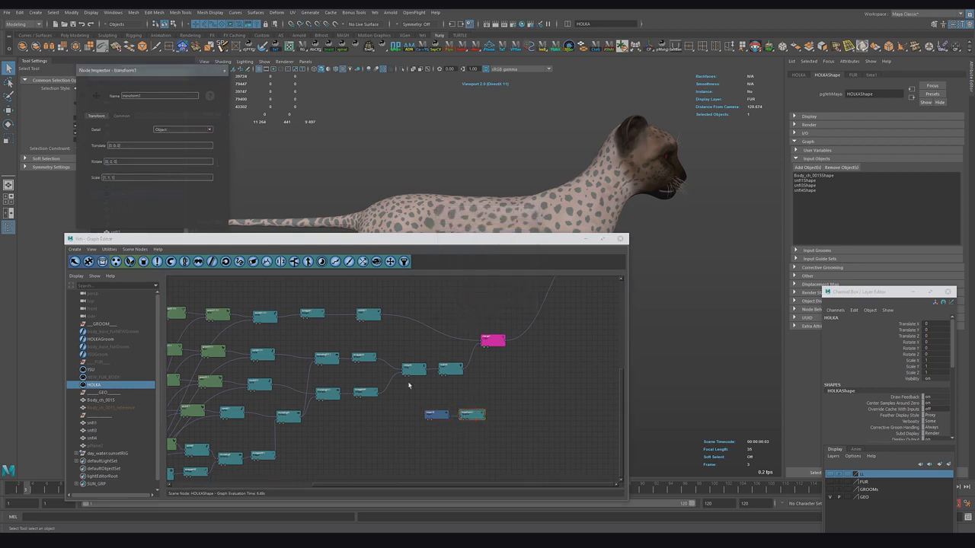
click(441, 419)
drag(502, 443, 424, 408)
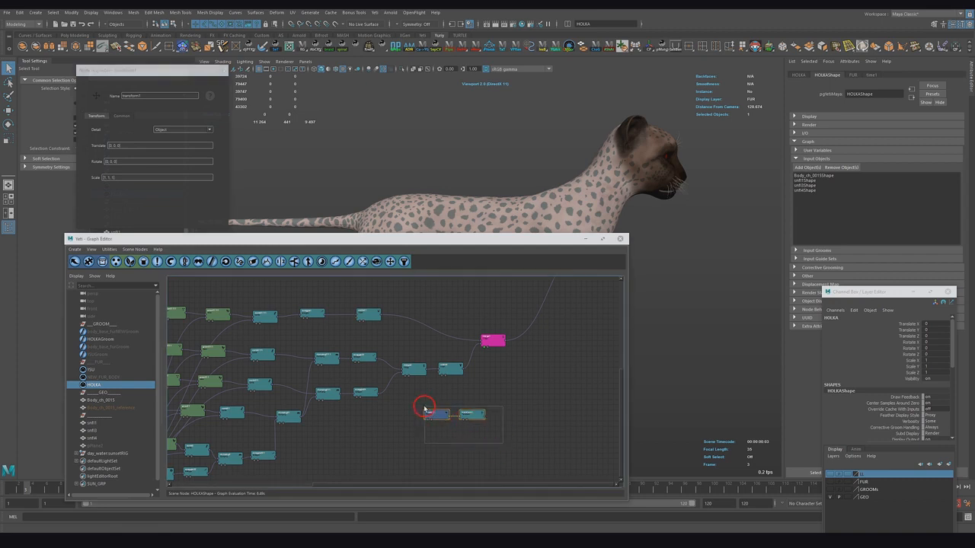
click(463, 453)
key(ctrl+v)
click(468, 465)
key(ctrl+v)
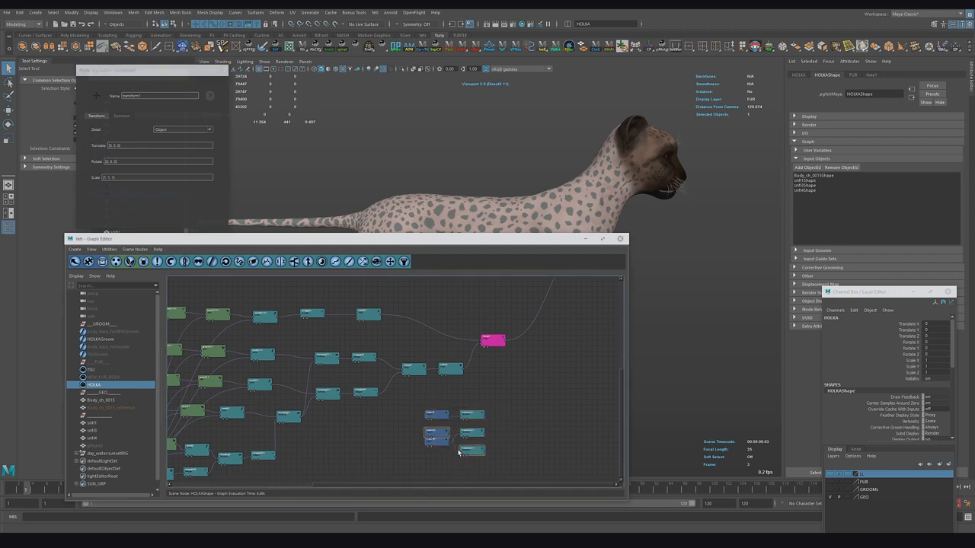
mouse_move(442, 435)
mouse_down()
mouse_move(442, 453)
mouse_move(471, 465)
mouse_move(477, 456)
mouse_move(437, 431)
mouse_up()
Step: Set the second Import node's selection to snf3Shape
click(454, 472)
click(226, 195)
click(208, 131)
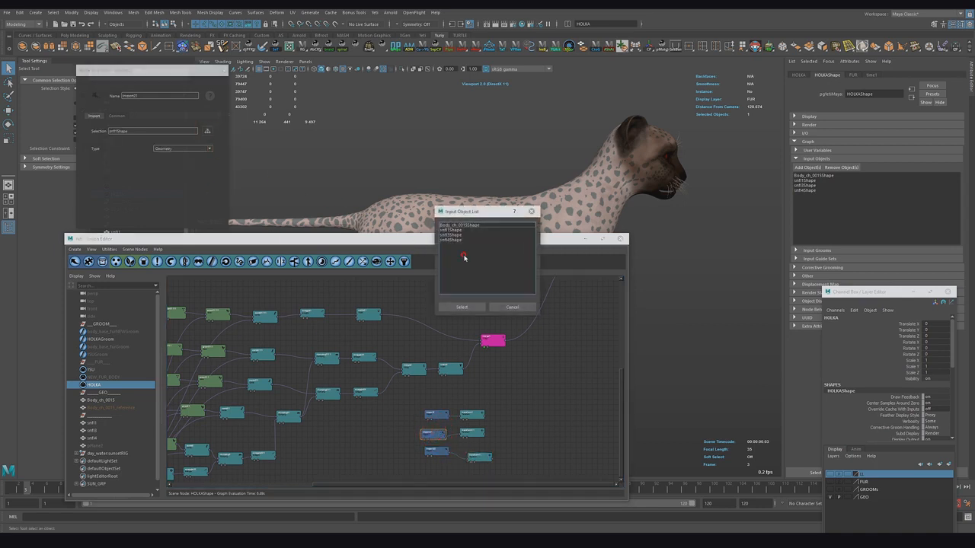
click(457, 231)
click(458, 236)
click(460, 306)
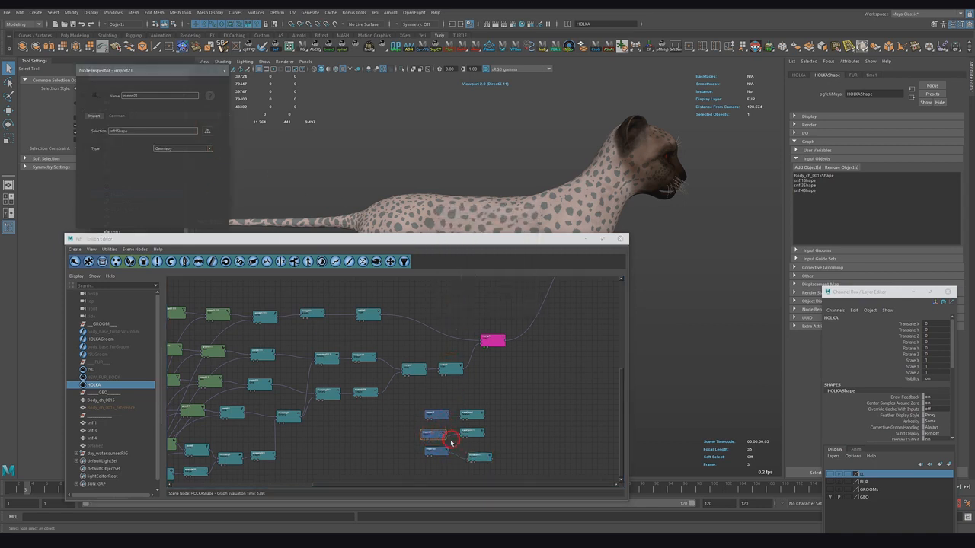
Step: Set the third Import node's selection to snf4Shape
click(435, 452)
click(208, 131)
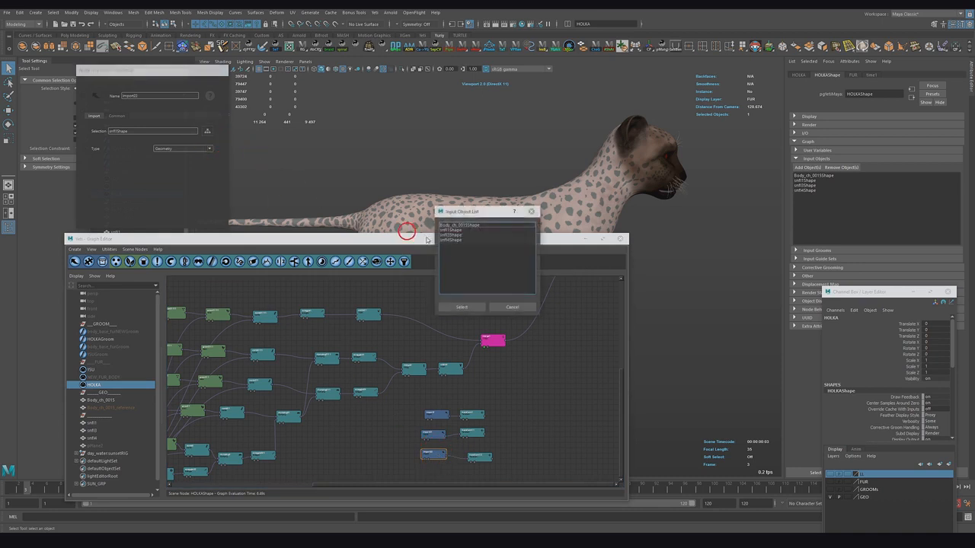
click(457, 236)
click(462, 307)
Step: Combine the three Transform node outputs with two Merge nodes
click(473, 414)
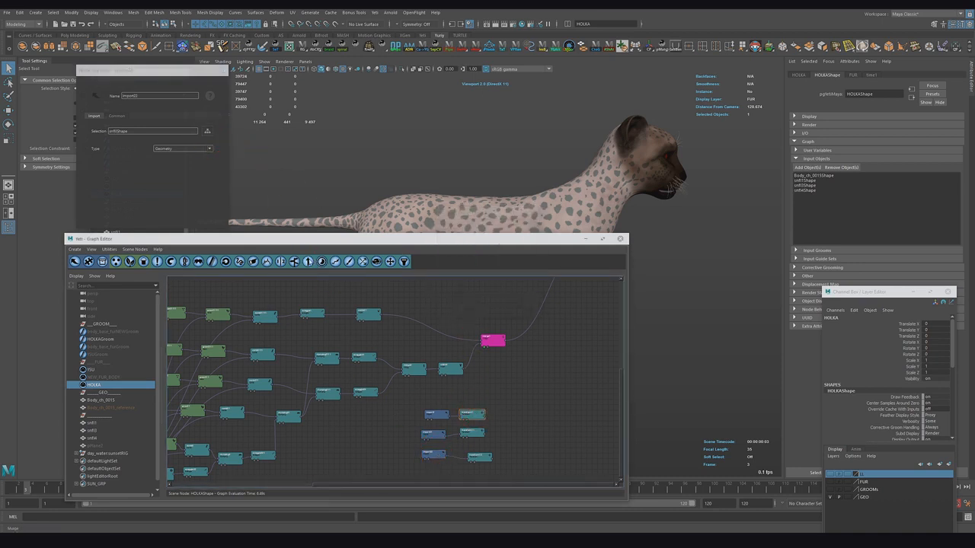
click(308, 262)
click(482, 434)
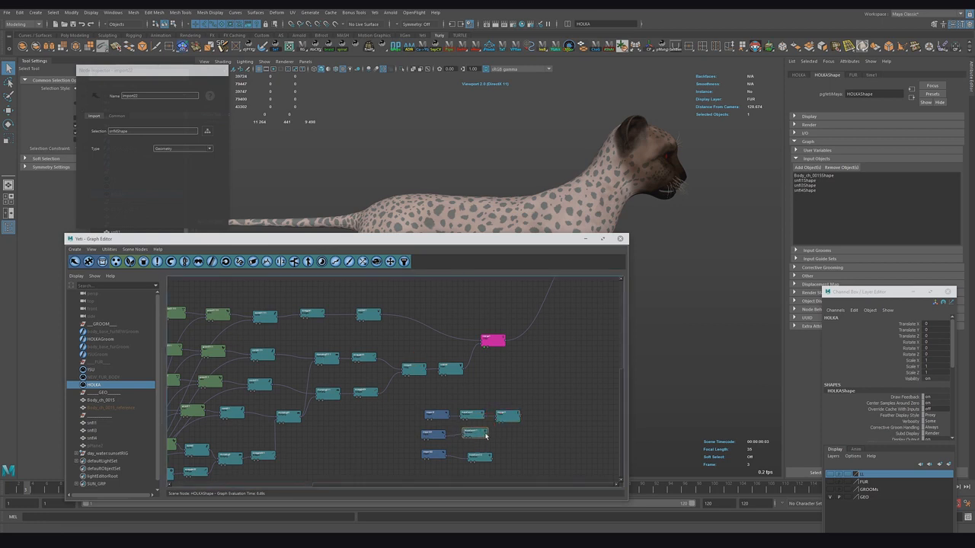
drag(506, 418, 508, 426)
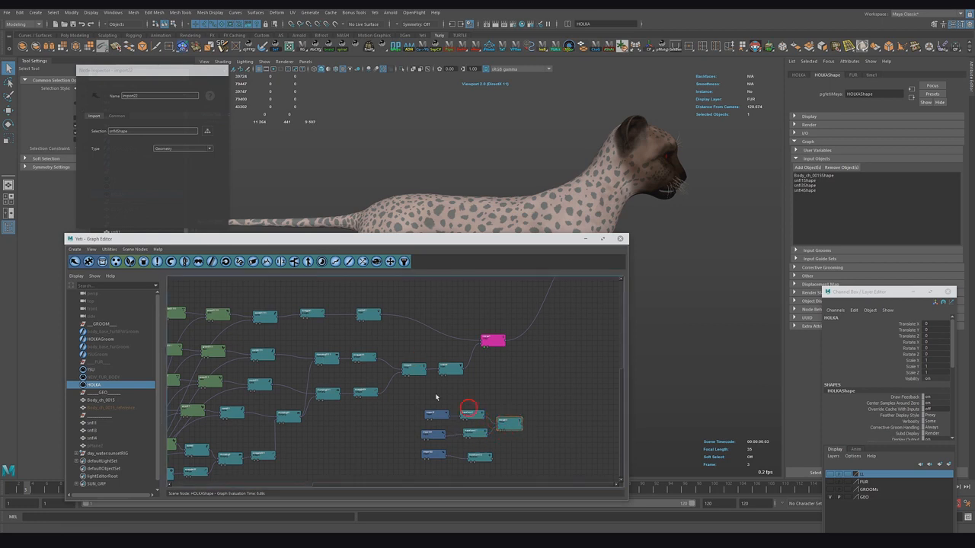
click(322, 262)
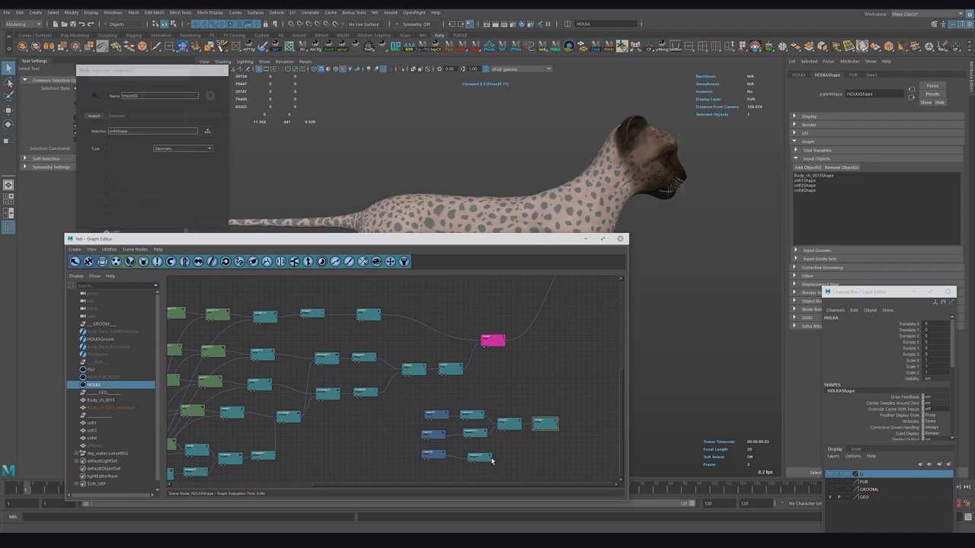
drag(492, 460, 535, 449)
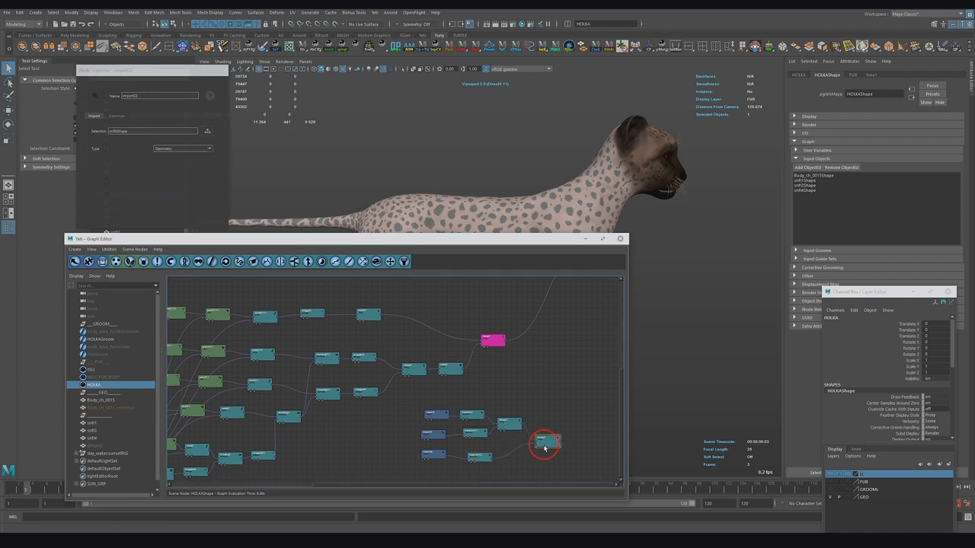
Step: Add a Group node and an Instance node, connecting the group into the instance
alt+right_drag(499, 372, 512, 391)
alt+middle_drag(512, 390, 436, 357)
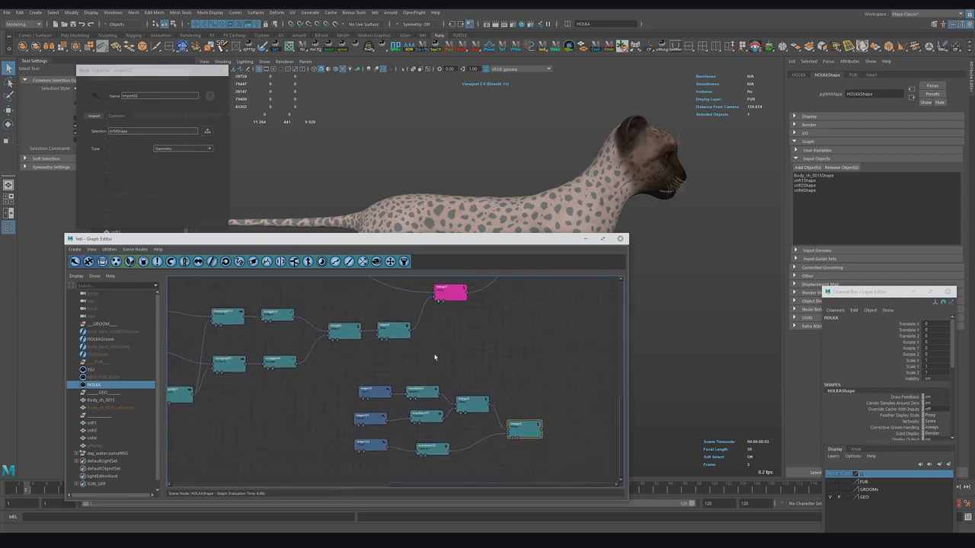
click(447, 360)
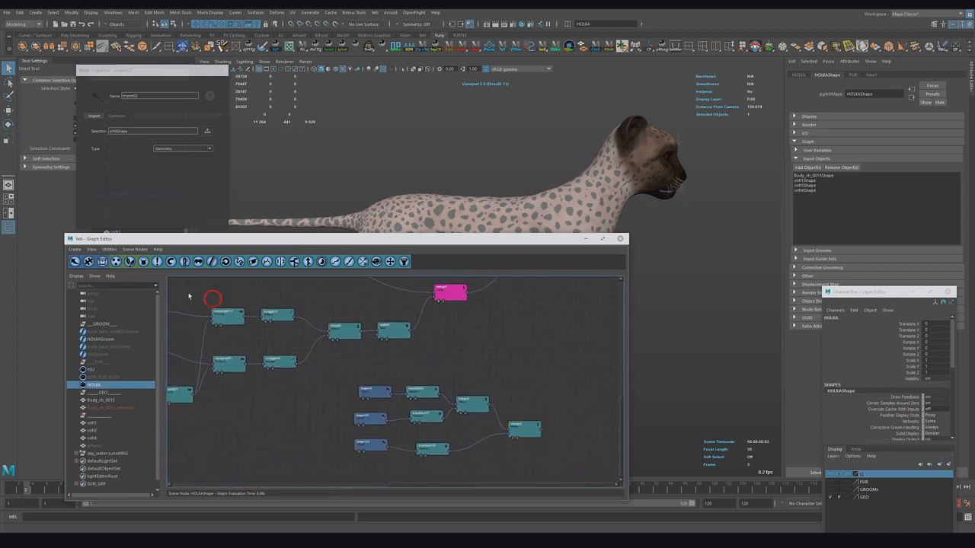
click(281, 263)
drag(419, 391, 540, 362)
click(144, 262)
drag(448, 337, 511, 349)
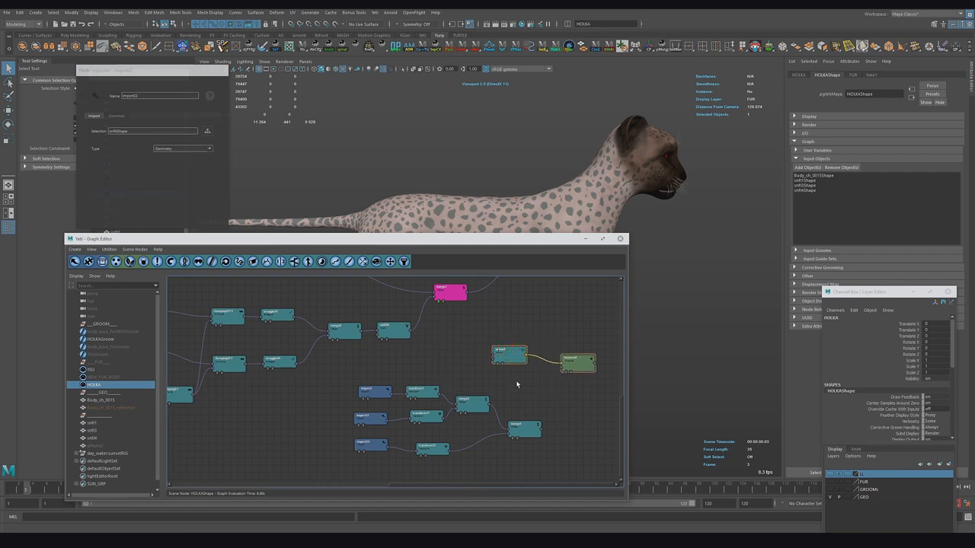
Step: Connect the width node's output into the Group node's input
scroll(526, 365, up, 3)
alt+middle_drag(535, 370, 357, 351)
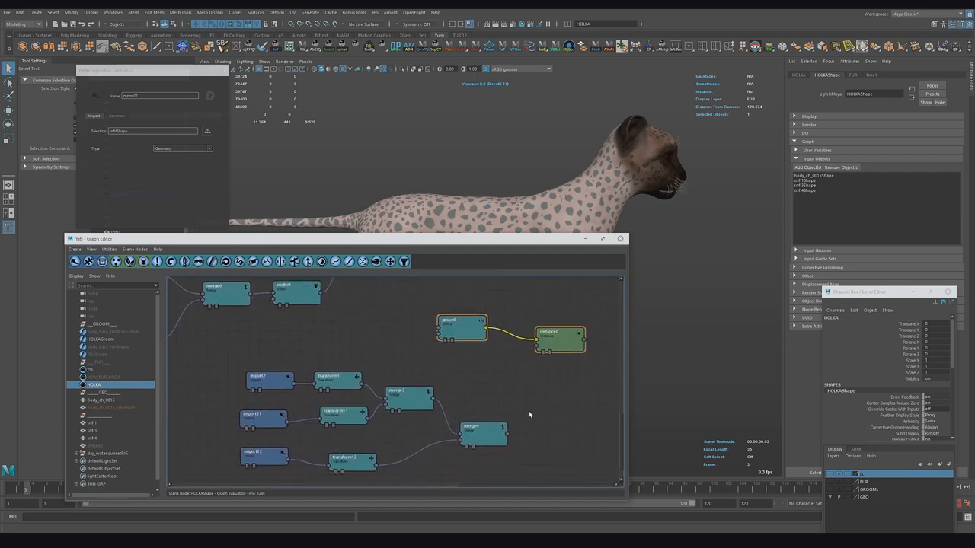
click(514, 381)
alt+middle_drag(513, 382, 391, 402)
alt+middle_drag(448, 350, 391, 368)
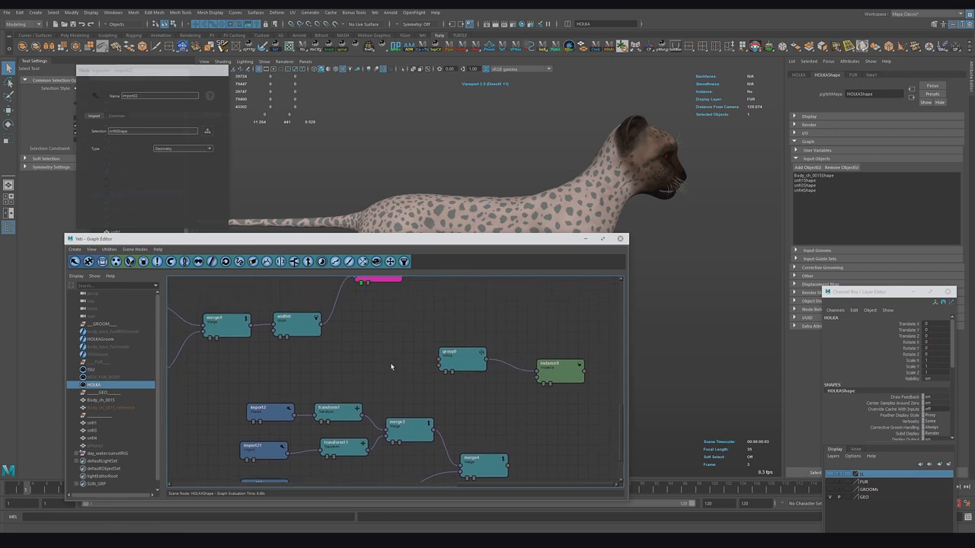
drag(322, 327, 439, 359)
alt+middle_drag(463, 396, 462, 400)
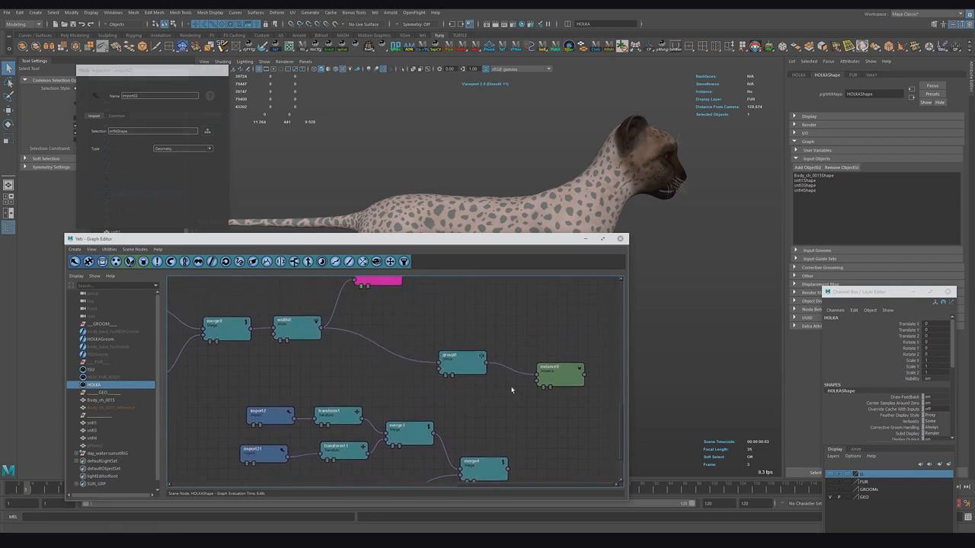
drag(562, 376, 555, 368)
Step: Set the Group node's mode to Expression and its group name to snf
click(462, 362)
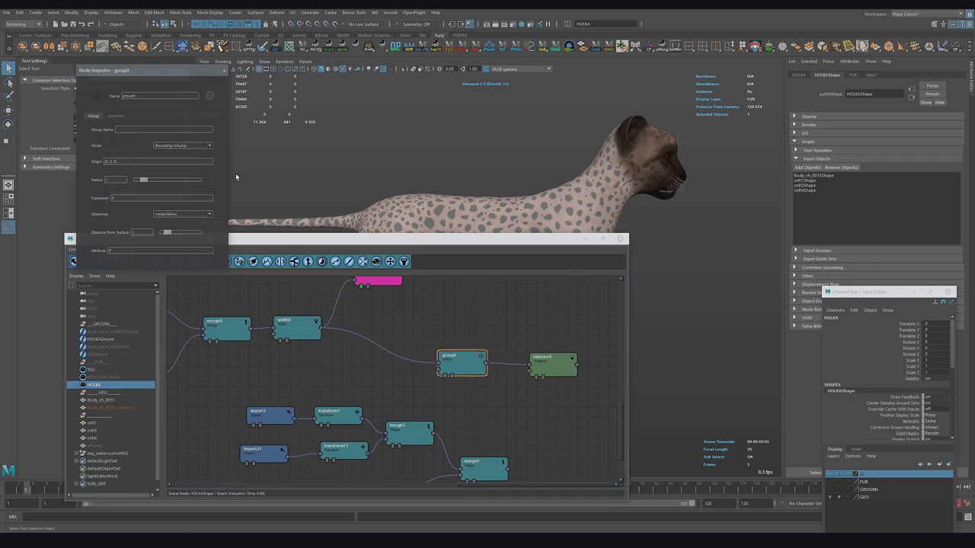
click(199, 150)
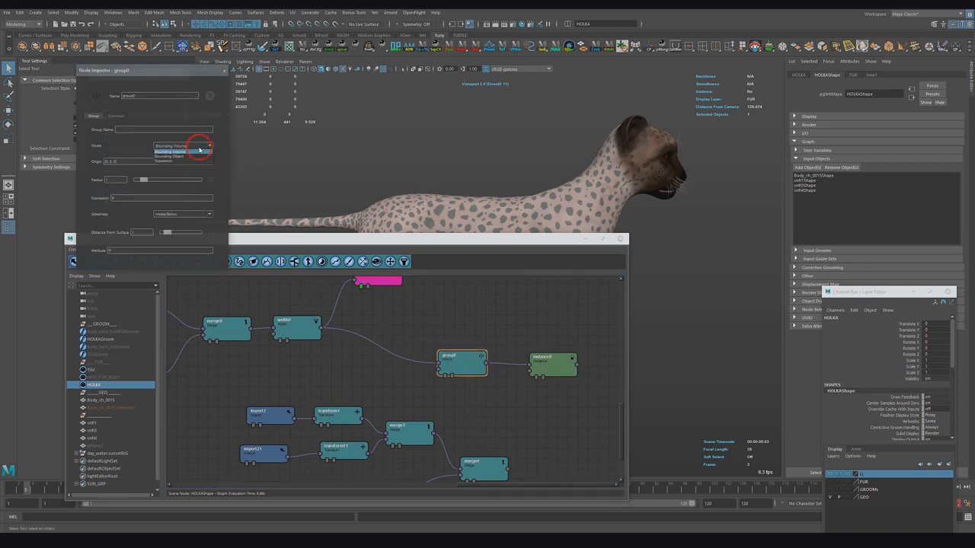
click(169, 161)
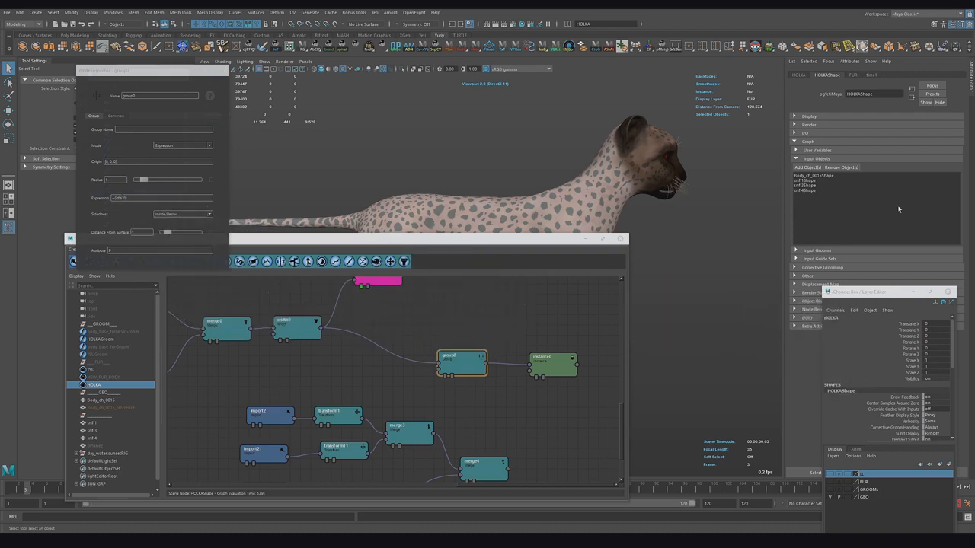
double_click(455, 362)
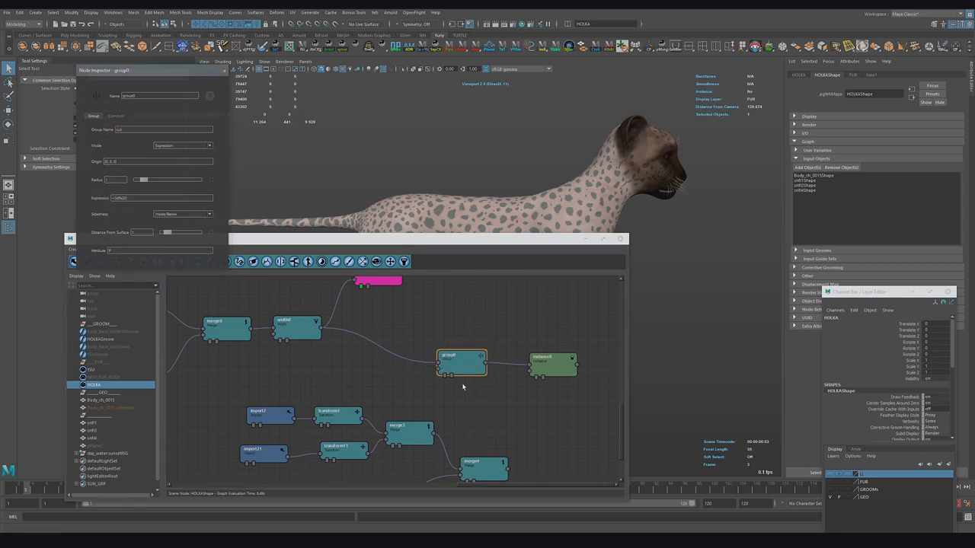
Step: Connect the merged snowflake imports into the Instance node and set its source objects to Cycle
click(551, 364)
click(169, 115)
click(150, 129)
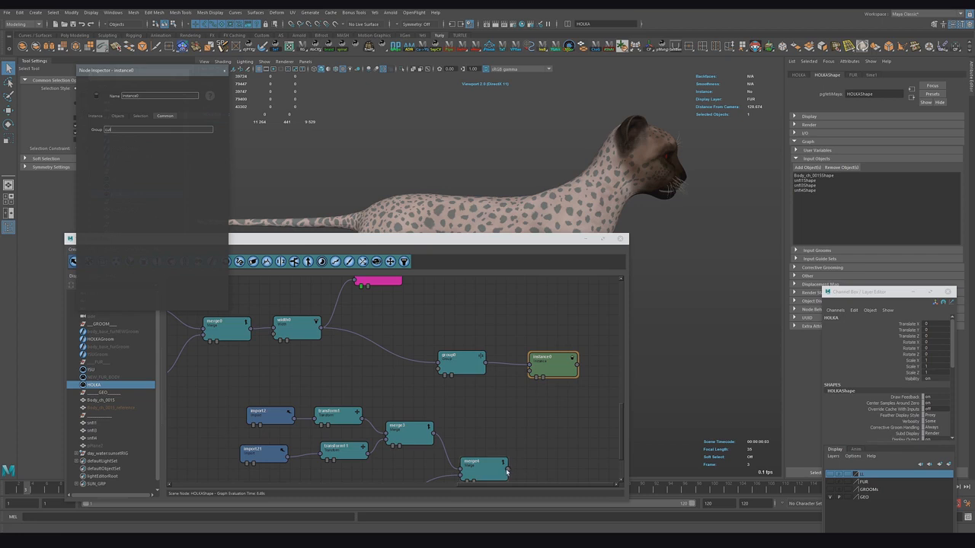
drag(508, 469, 550, 372)
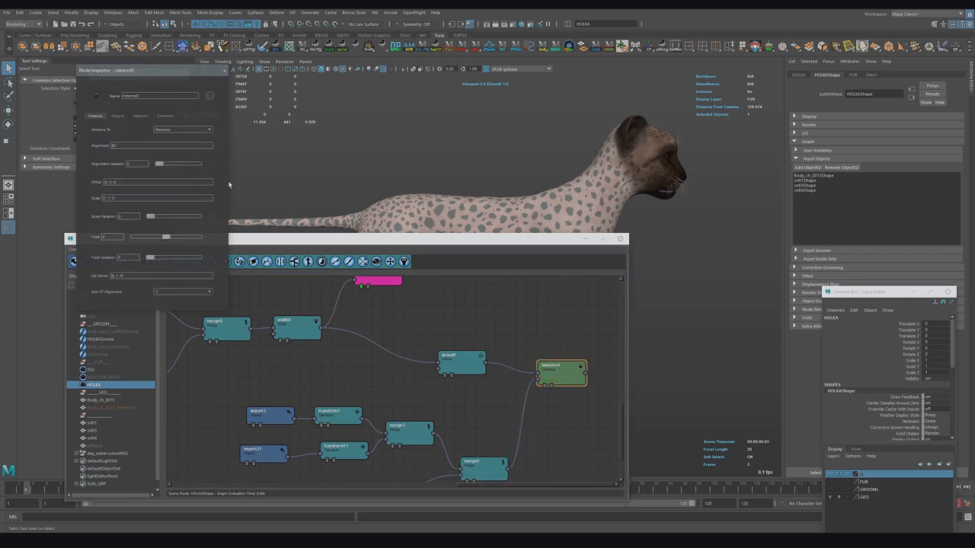
click(118, 115)
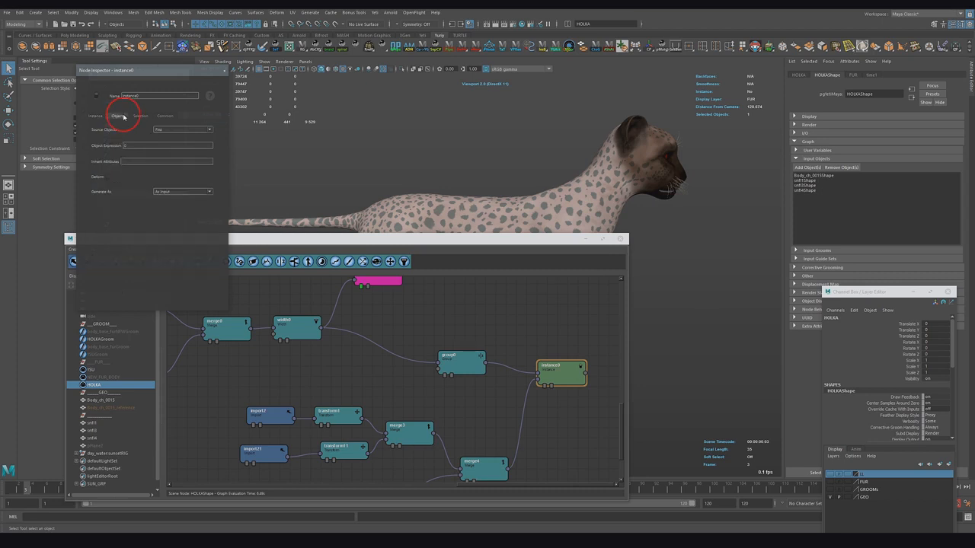
click(164, 130)
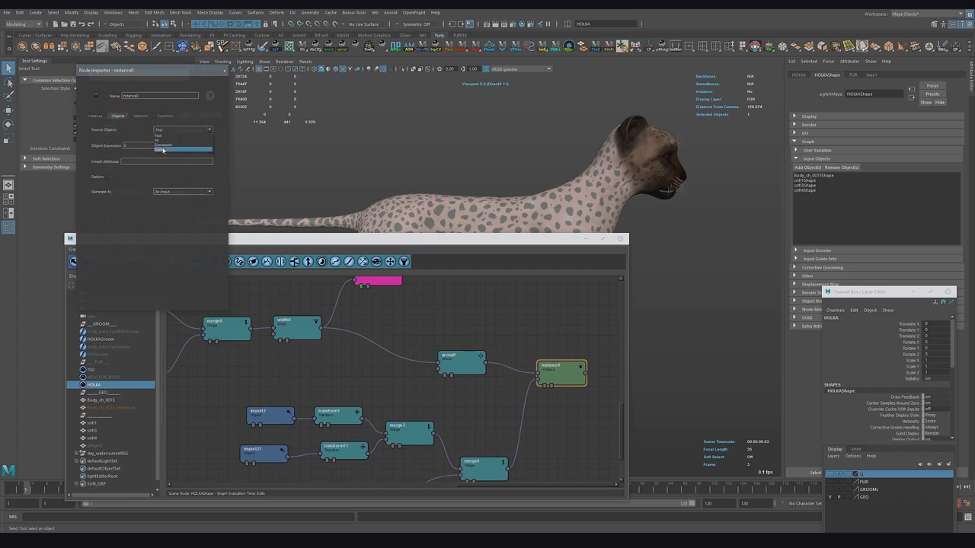
click(163, 150)
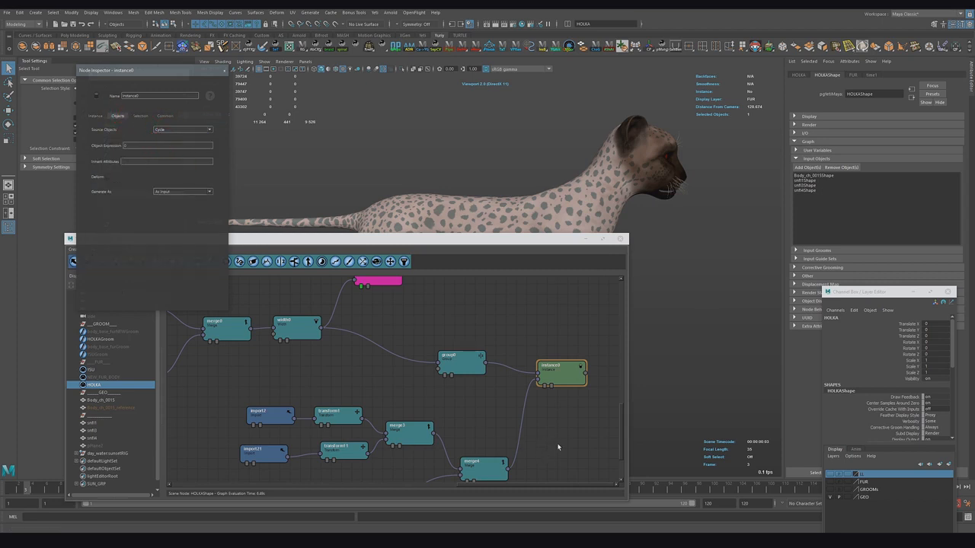
Step: Add a Merge node combining the original fur output with the Instance node output
click(544, 384)
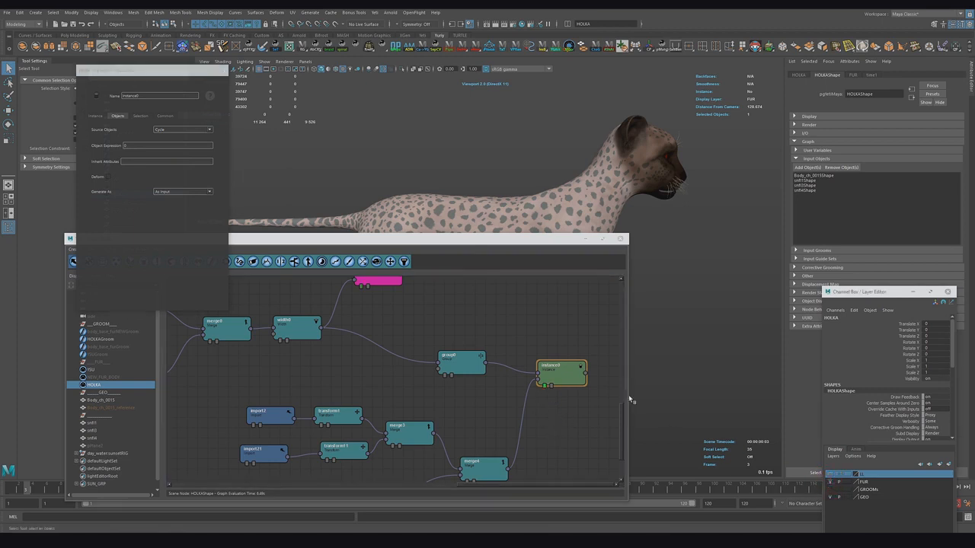
alt+middle_drag(520, 335, 520, 364)
click(507, 354)
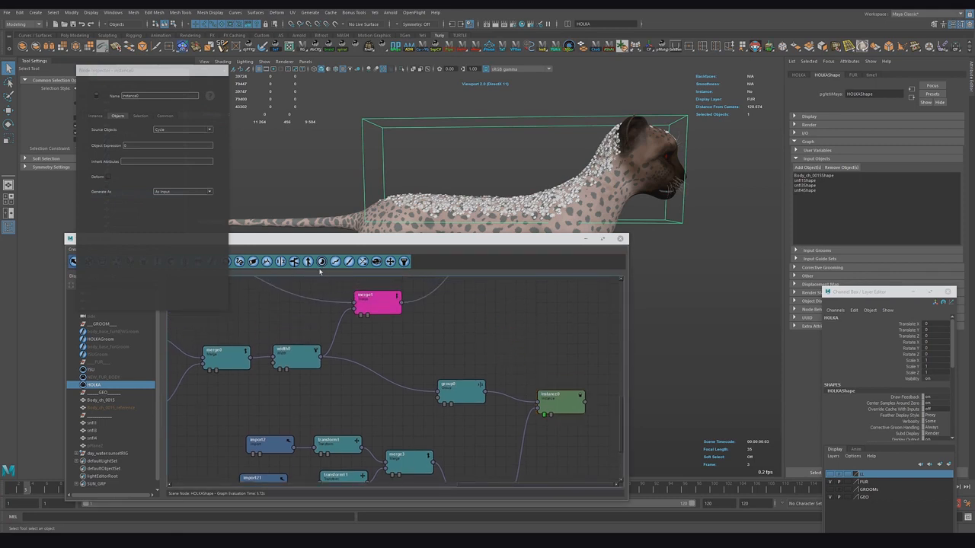
click(308, 261)
click(577, 353)
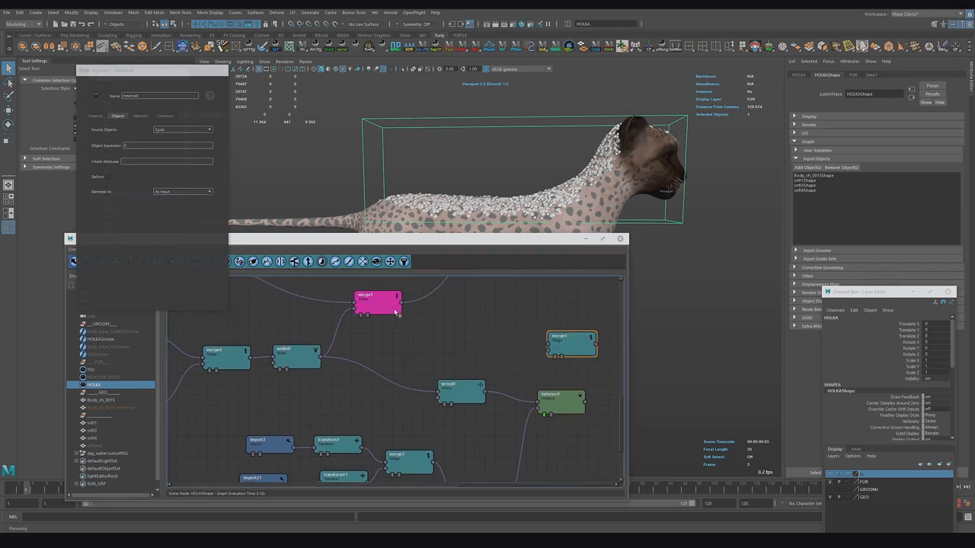
drag(402, 303, 547, 344)
drag(584, 402, 547, 350)
click(555, 357)
Step: Examine the instanced snowflakes on the cheetah's back up close in the viewport
drag(320, 356, 635, 358)
alt+middle_drag(464, 383, 415, 324)
drag(552, 238, 513, 299)
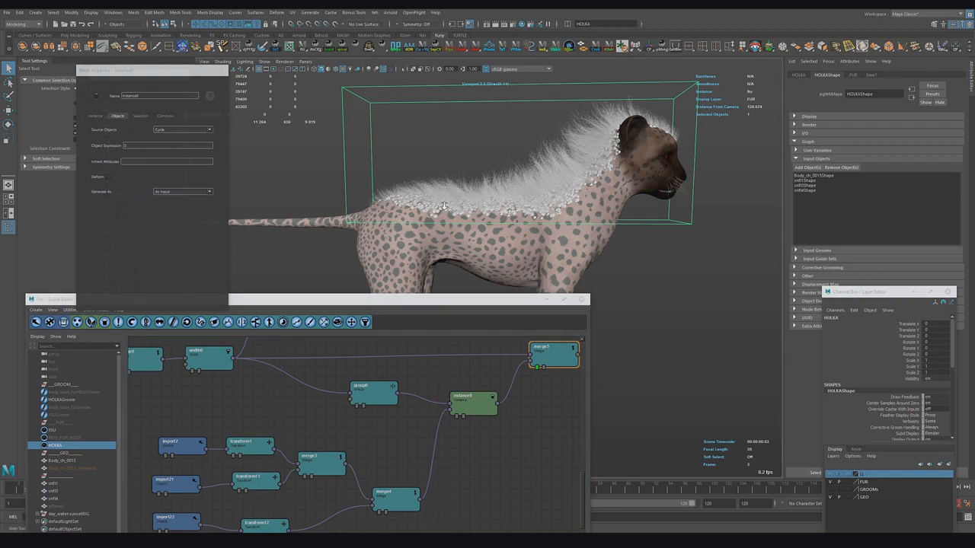
alt+right_drag(444, 205, 600, 227)
mouse_move(600, 226)
alt+mouse_down()
mouse_move(543, 229)
mouse_move(661, 248)
mouse_move(664, 220)
mouse_move(601, 233)
alt+mouse_up()
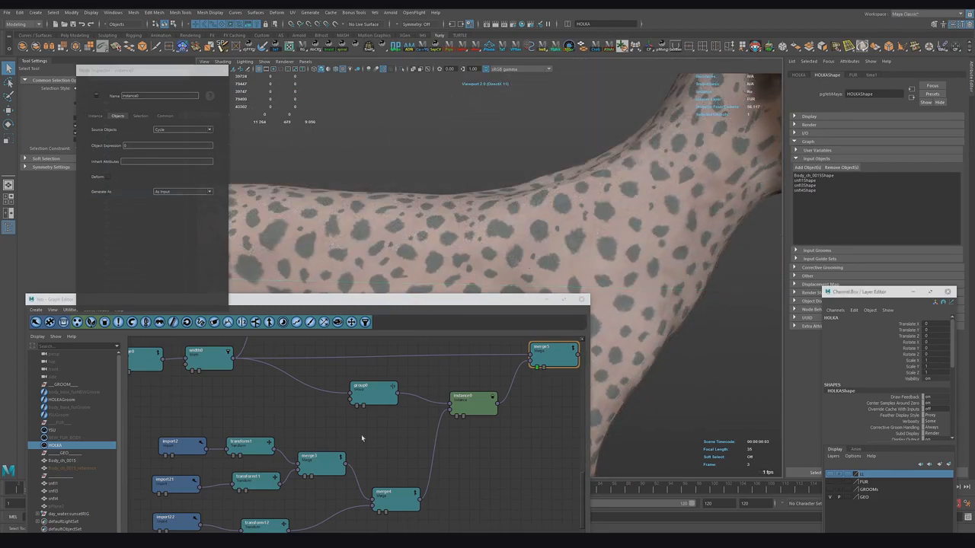
Step: Insert a Shader node into the fur branch feeding the final Merge node
click(463, 443)
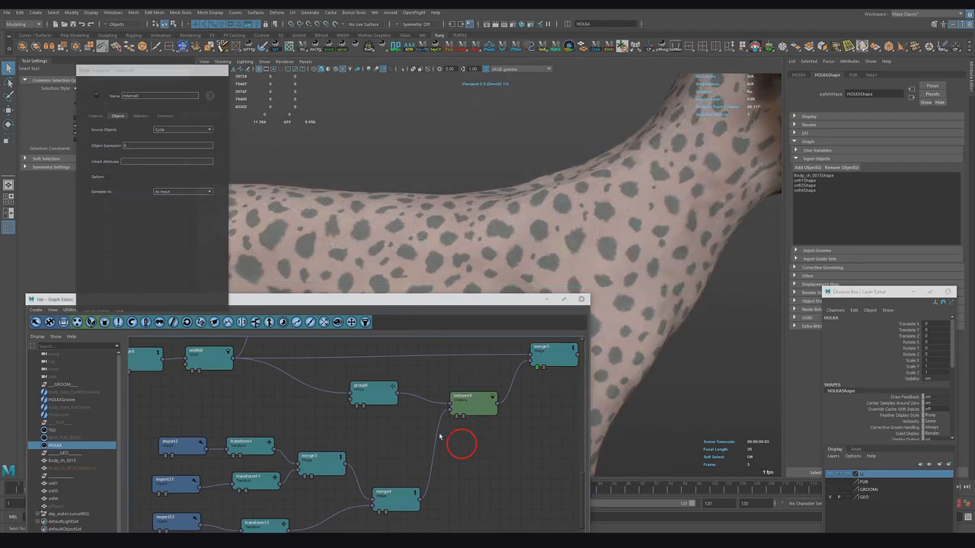
click(310, 322)
drag(385, 452, 469, 357)
double_click(467, 358)
click(121, 197)
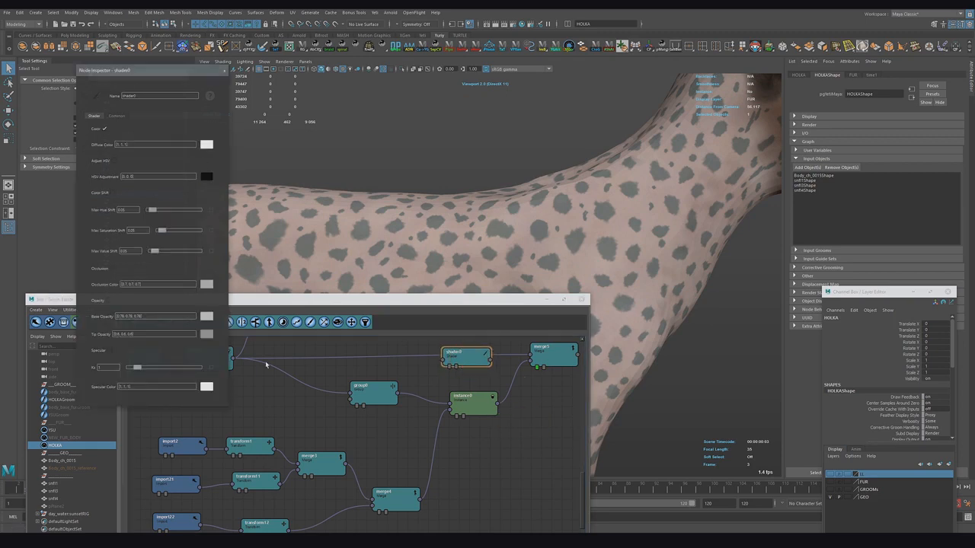
drag(234, 359, 531, 355)
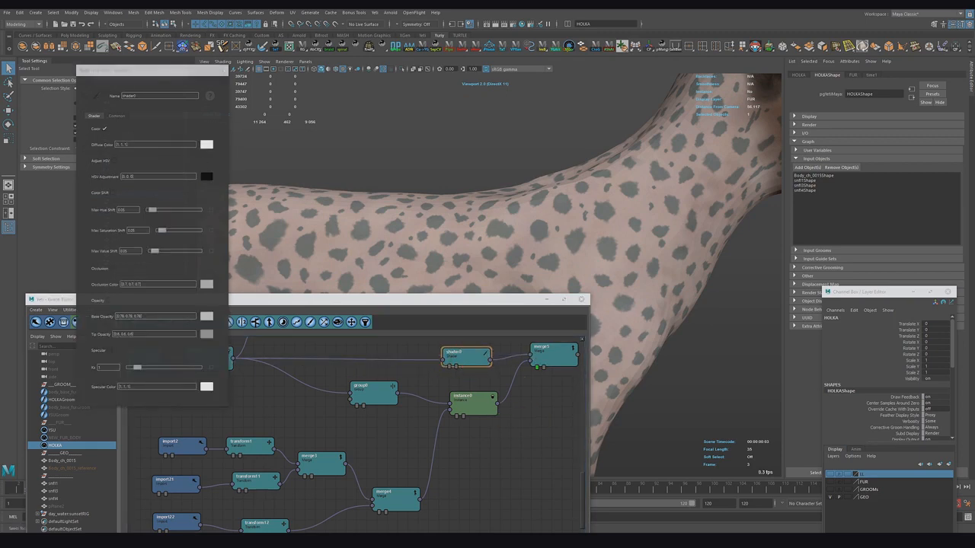
Step: Set the HOLKA node's viewport display color to light blue
click(809, 115)
click(863, 174)
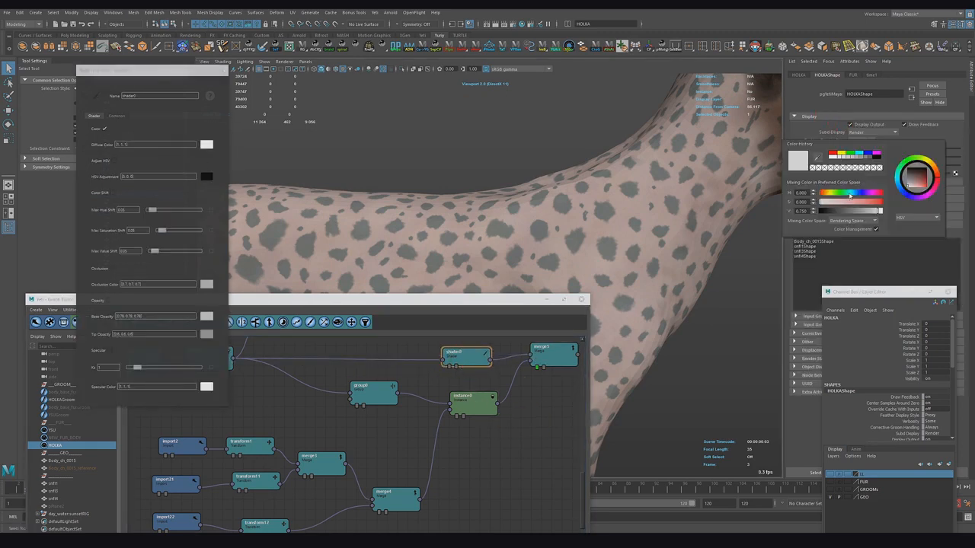
drag(559, 353, 563, 374)
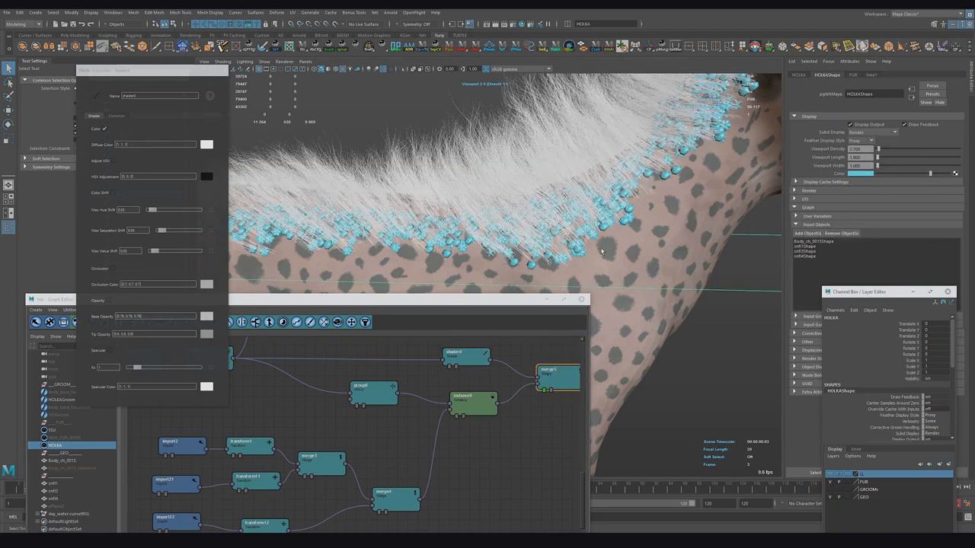
Step: Hide the fur layer and set the Instance node's Element Point Index to 40, matching the grow node's segment count
click(830, 481)
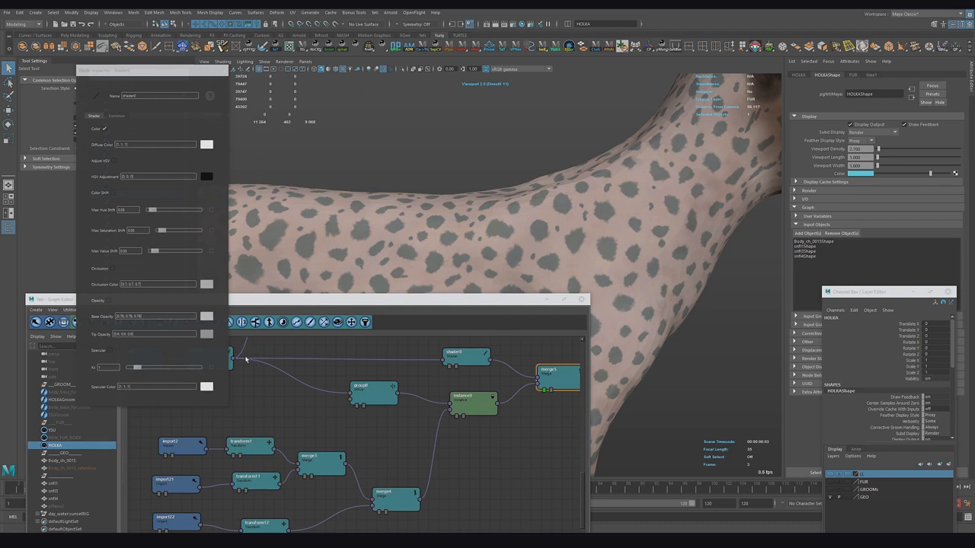
click(469, 407)
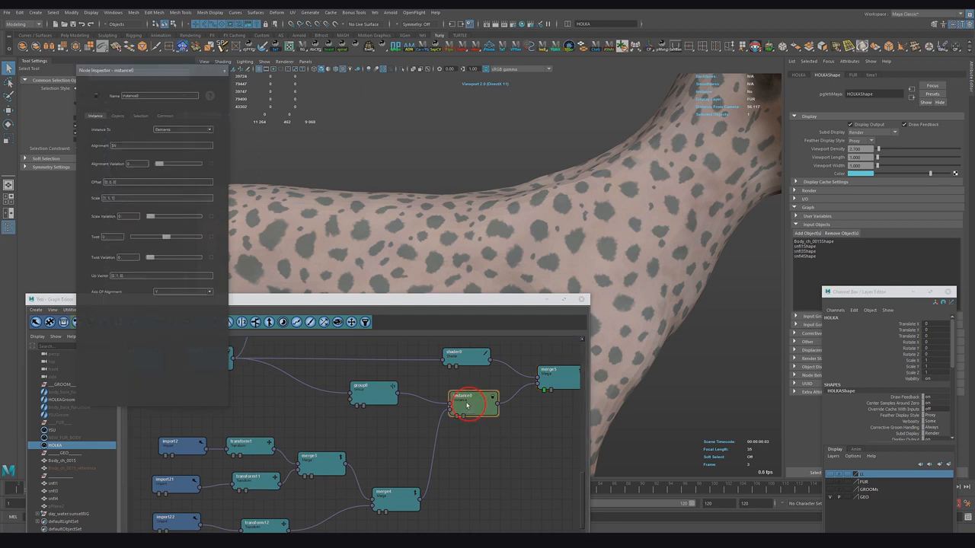
click(143, 116)
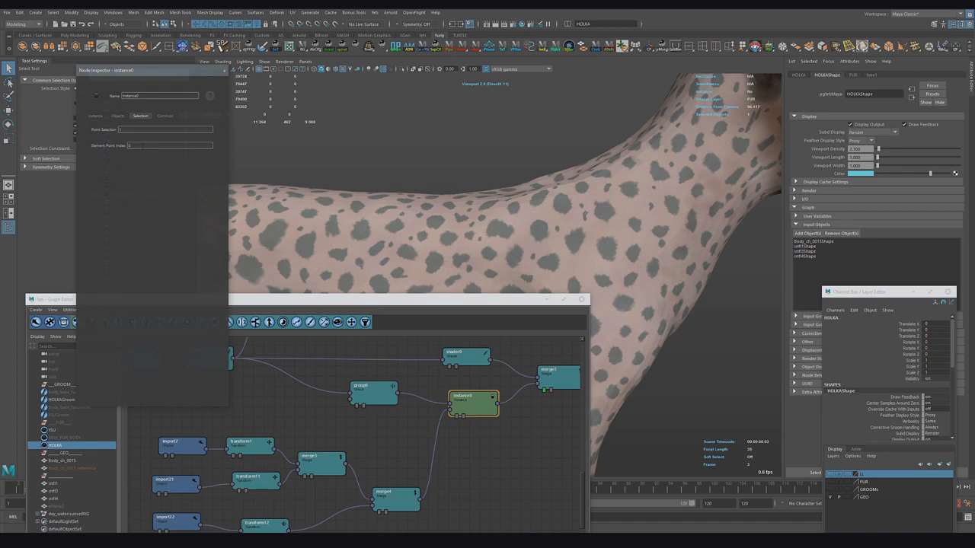
drag(143, 145, 119, 151)
alt+middle_drag(301, 401, 405, 429)
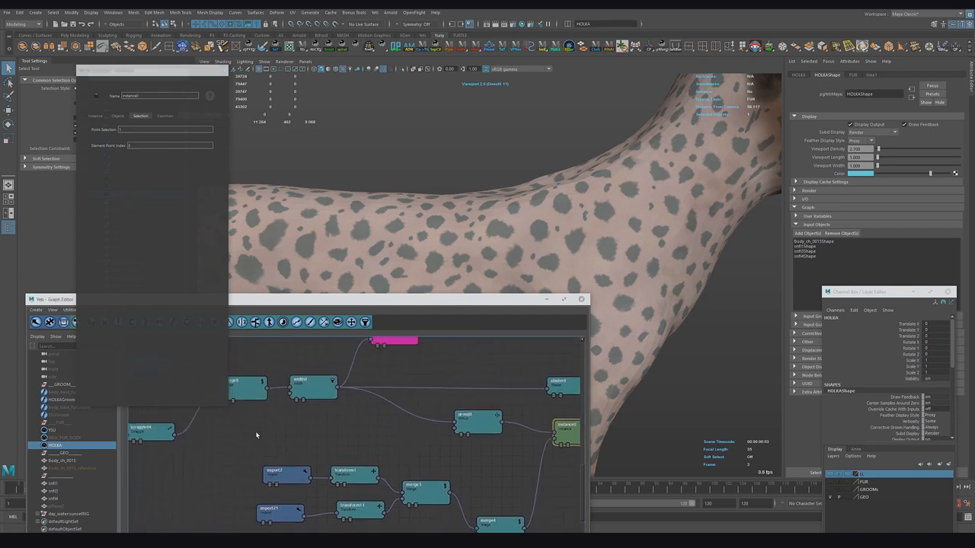
alt+middle_drag(263, 435, 391, 451)
alt+middle_drag(299, 452, 392, 453)
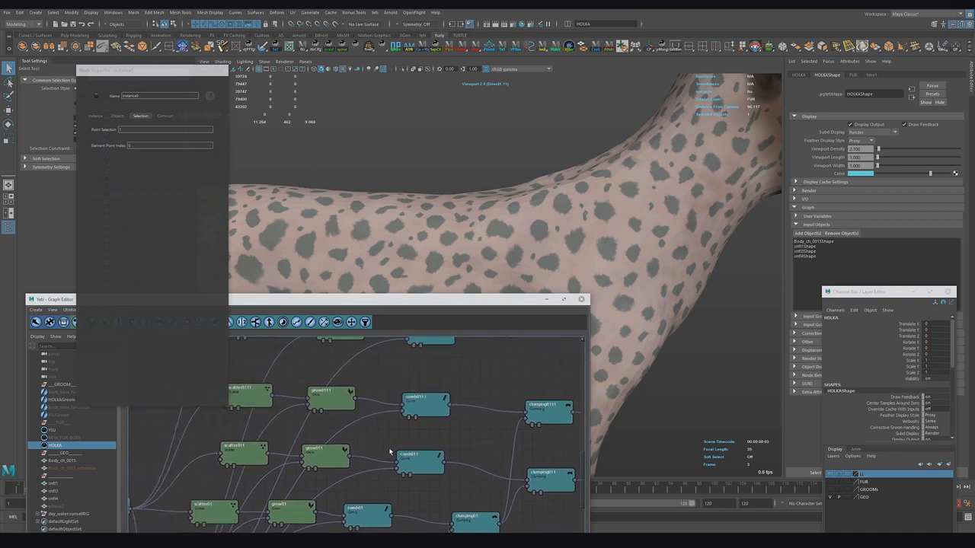
click(330, 402)
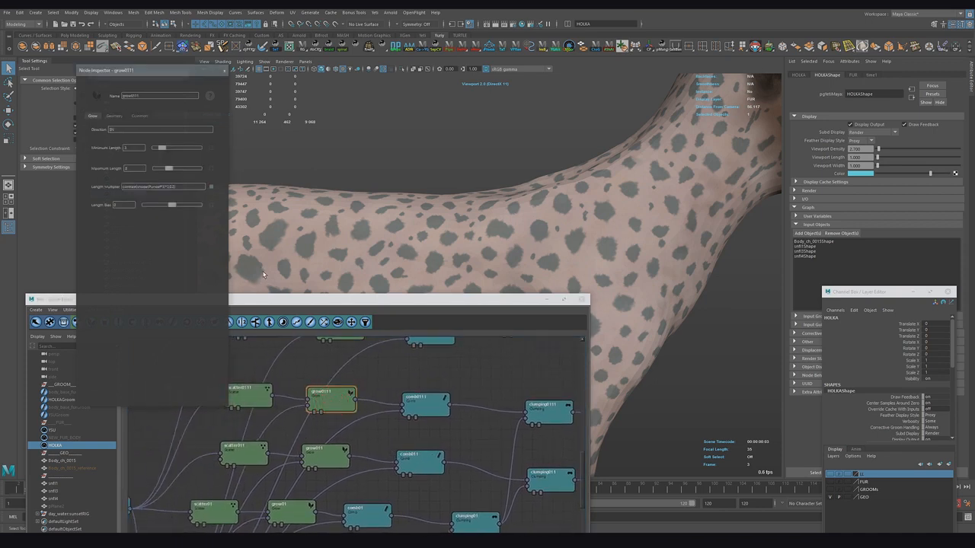
click(115, 116)
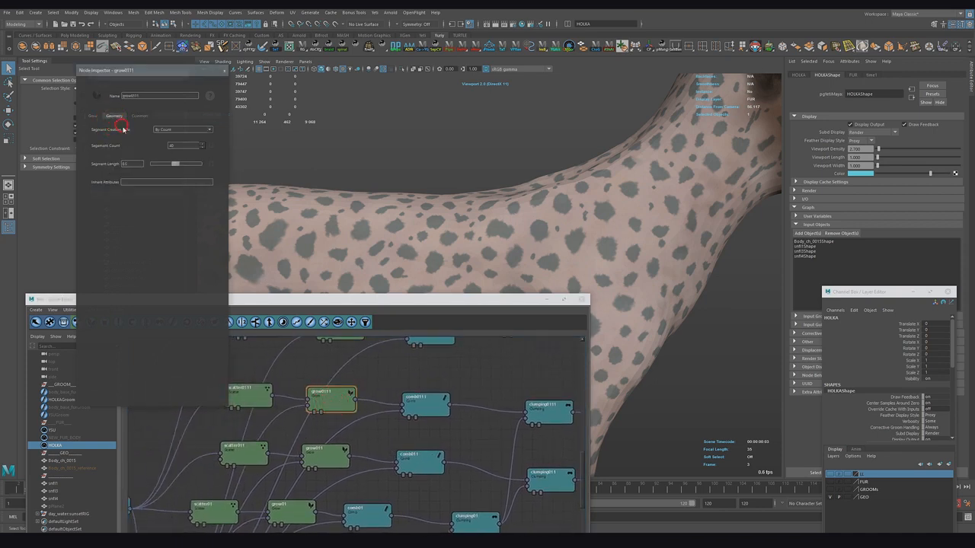
click(173, 147)
drag(174, 146, 153, 149)
alt+middle_drag(553, 458, 332, 428)
alt+middle_drag(576, 442, 246, 416)
click(468, 418)
click(139, 117)
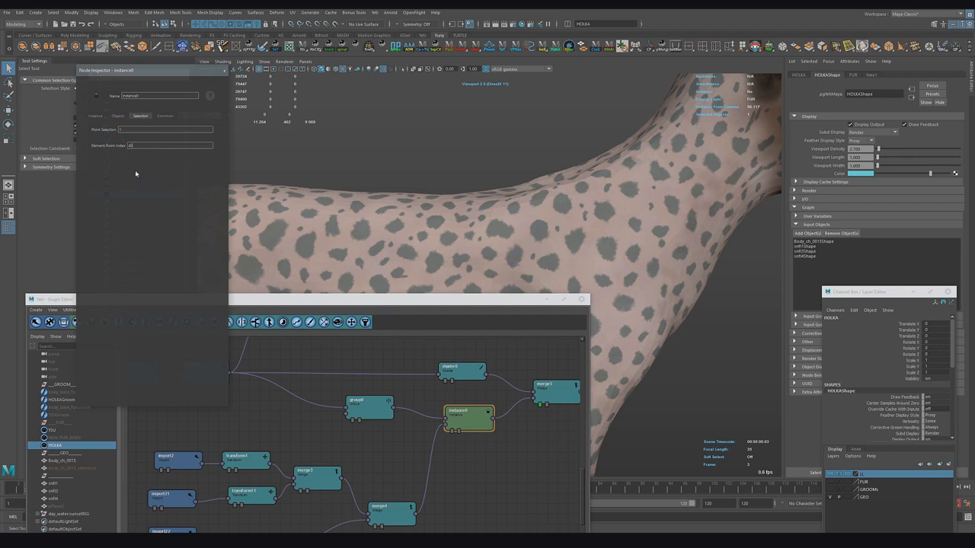
key(Return)
Step: Show the fur layer again and examine the Instance node's attributes and variables in its info popup
click(829, 476)
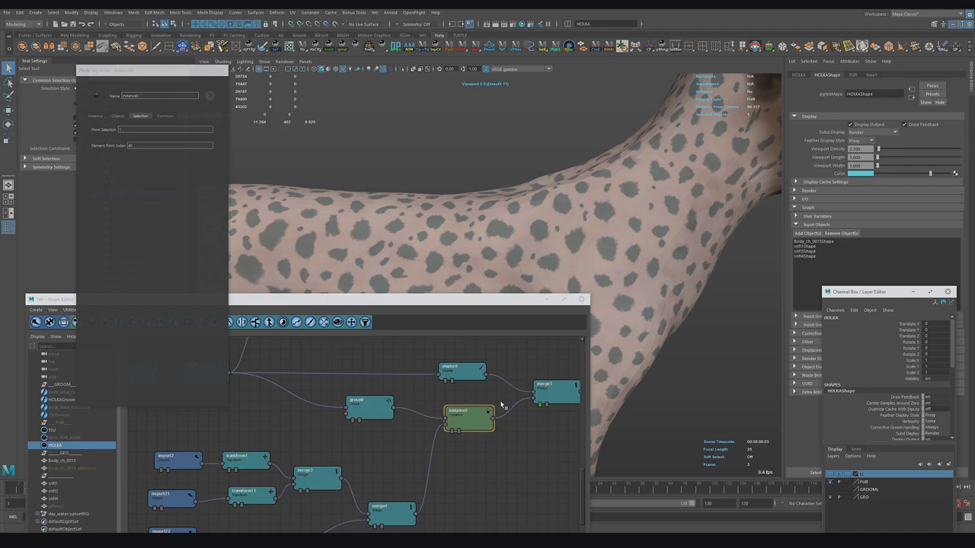
alt+drag(450, 276, 442, 239)
scroll(477, 239, up, 5)
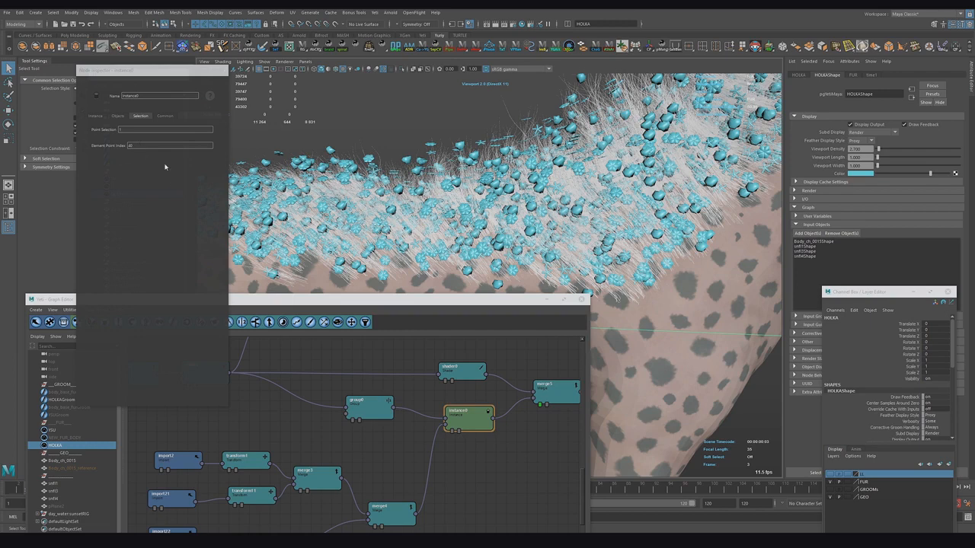
click(92, 145)
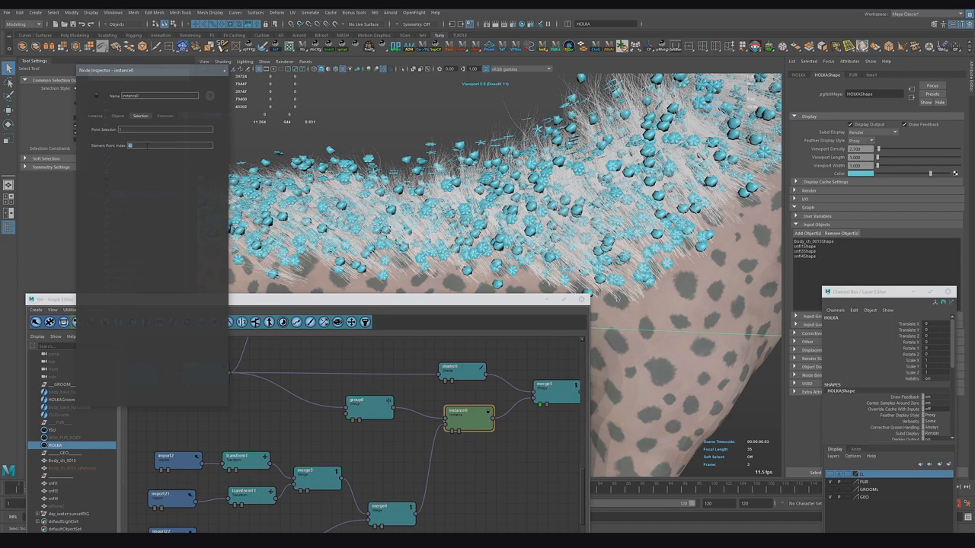
right_click(476, 418)
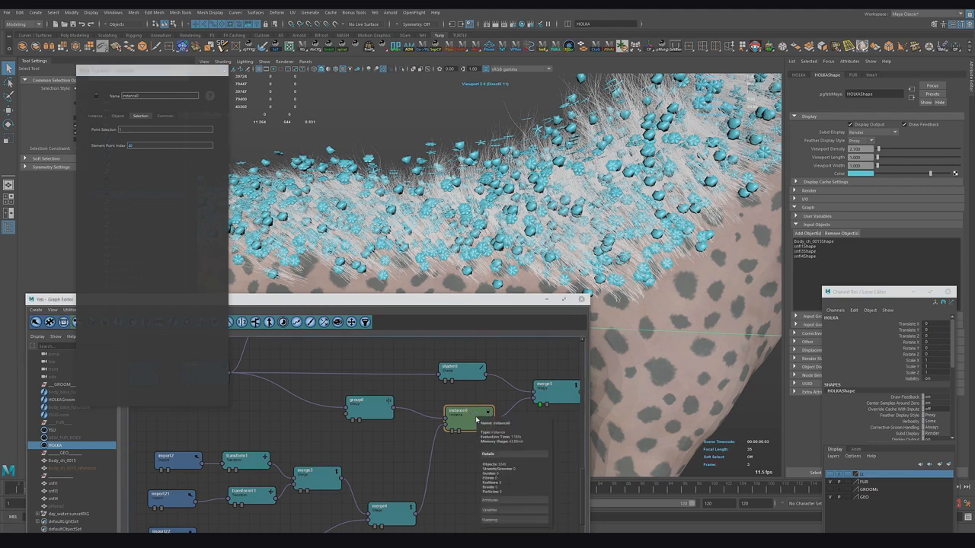
click(498, 501)
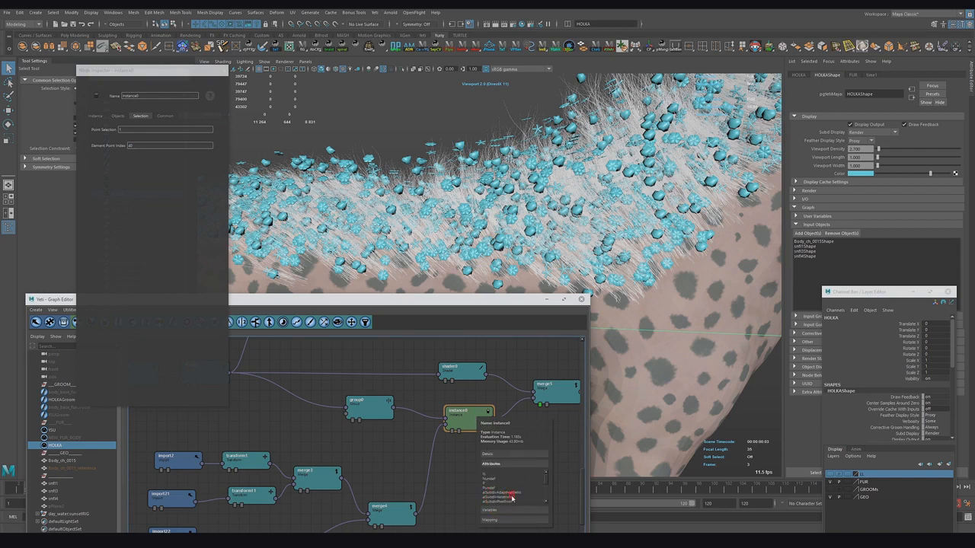
scroll(501, 488, down, 5)
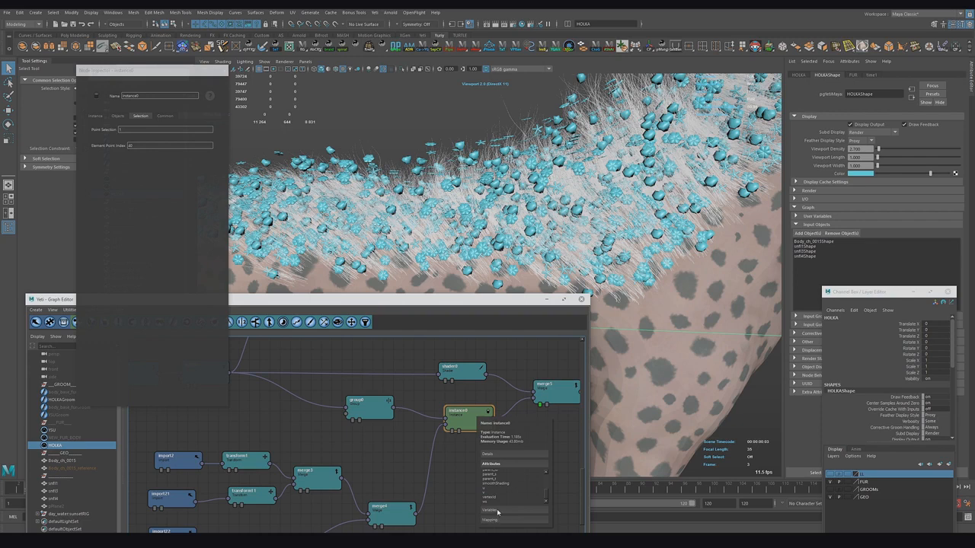
click(495, 509)
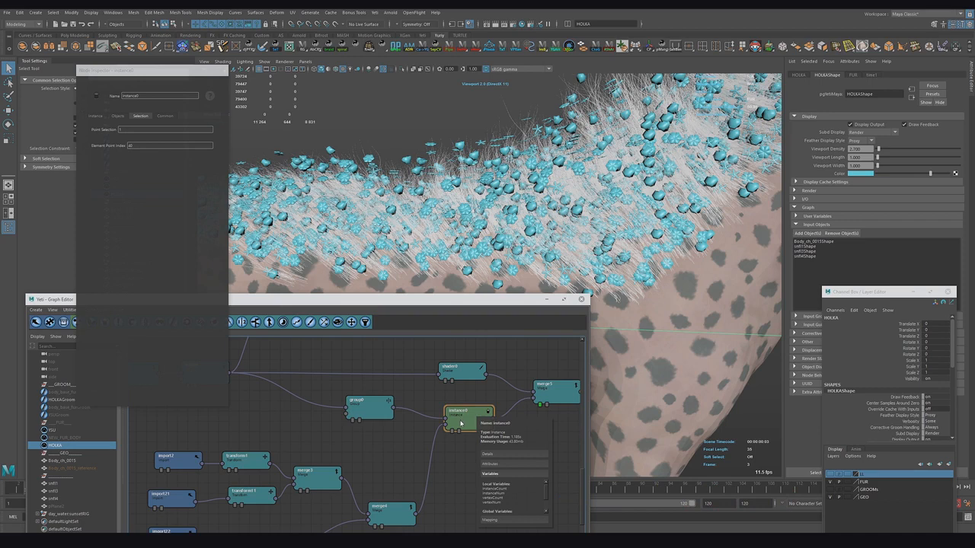
Step: Set the Instance node's Element Point Index expression to cycle(id, 0, vertexCount)
click(139, 145)
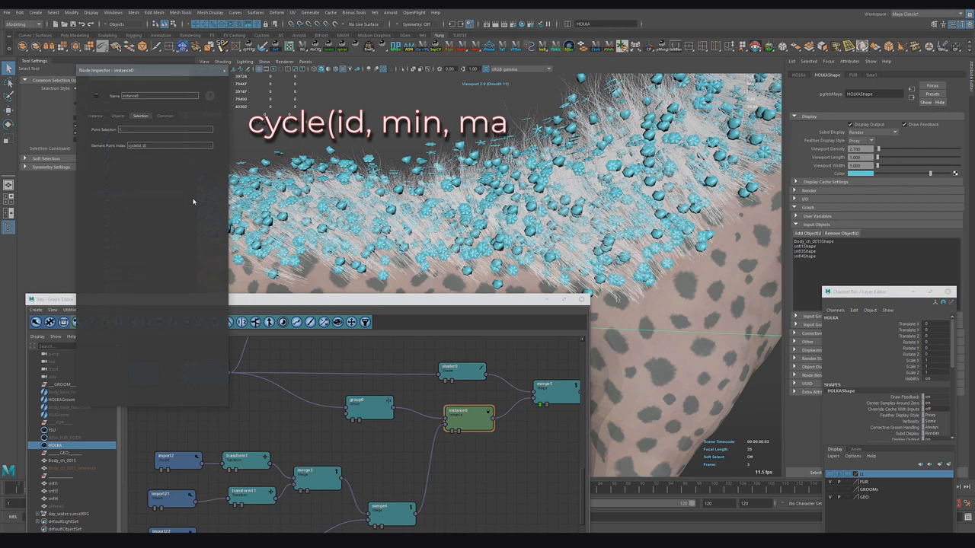
text(0)
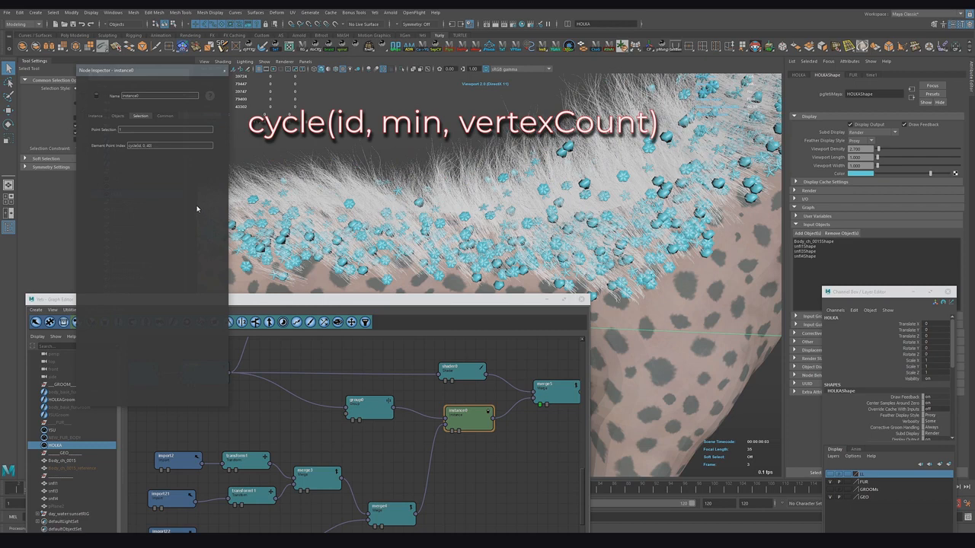
click(220, 161)
text(vertexCount)
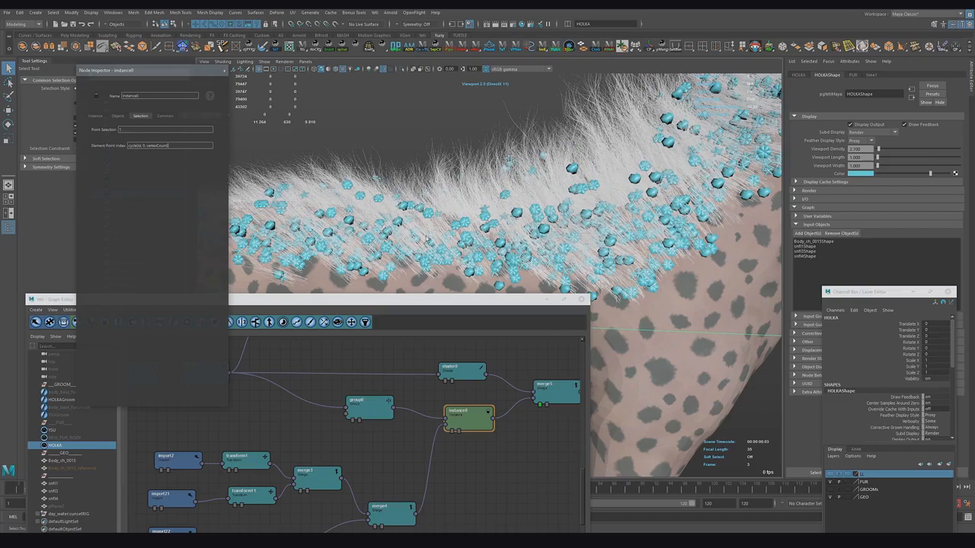
Step: Check the grow node's segment count, then change the Element Point Index expression to cycle(id, 30, vertexCount)
alt+drag(427, 238, 443, 311)
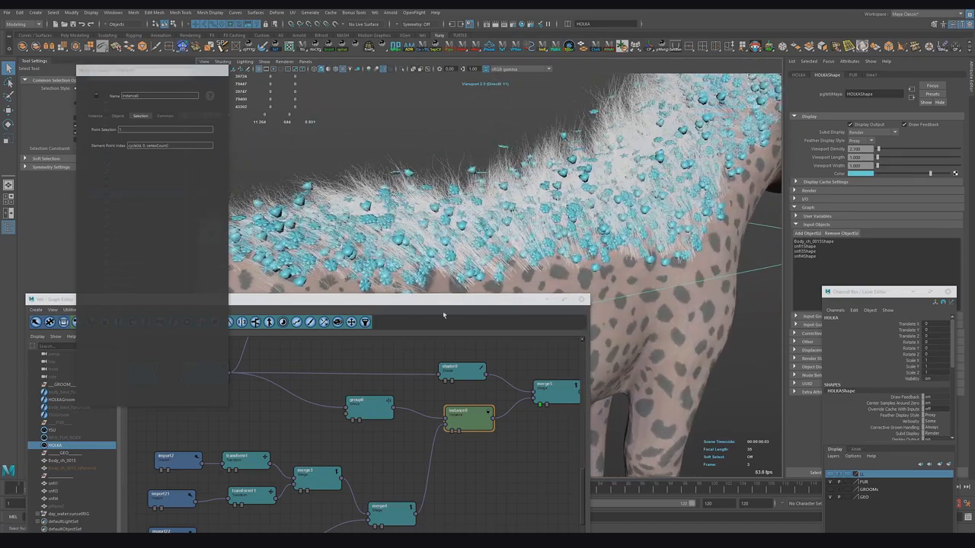
alt+middle_drag(405, 439, 537, 452)
alt+middle_drag(379, 440, 569, 456)
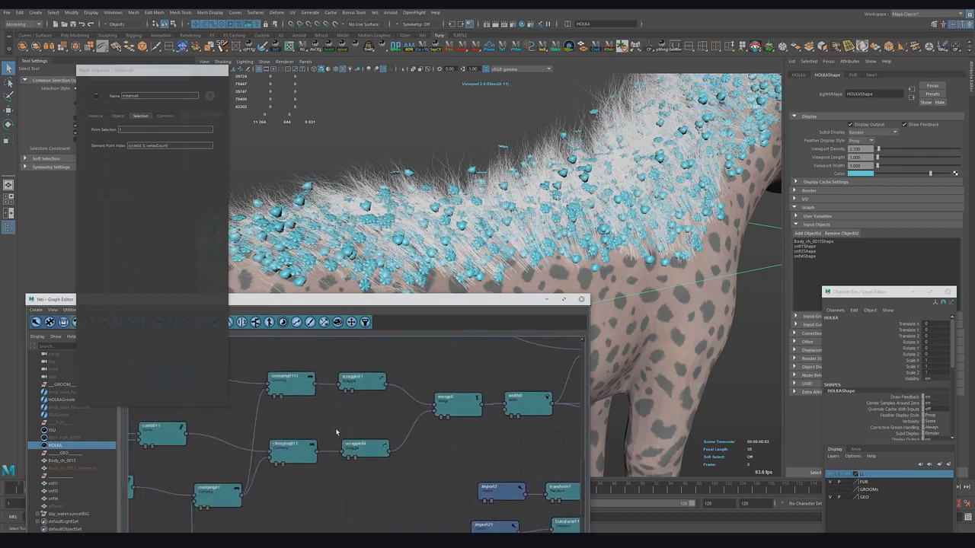
alt+middle_drag(336, 432, 485, 449)
alt+middle_drag(368, 438, 459, 458)
double_click(320, 410)
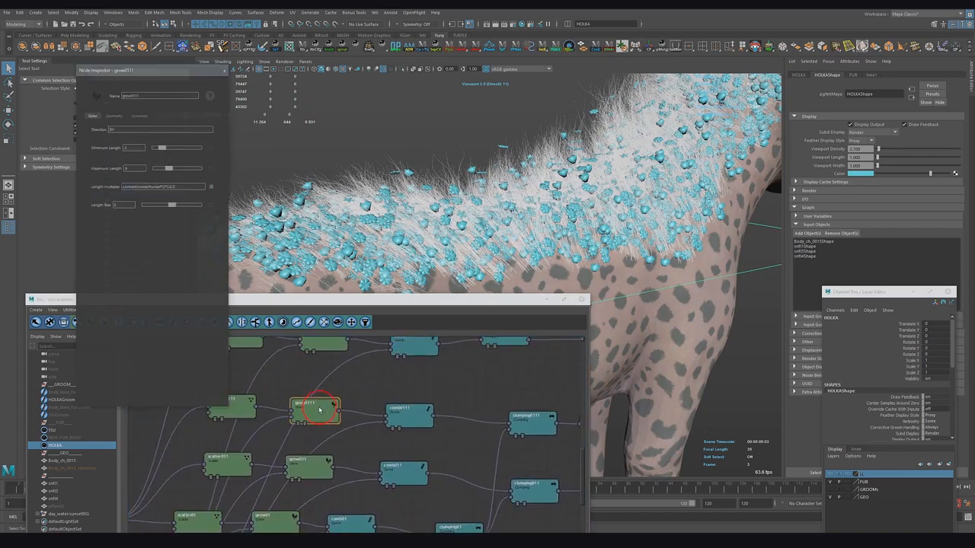
click(114, 116)
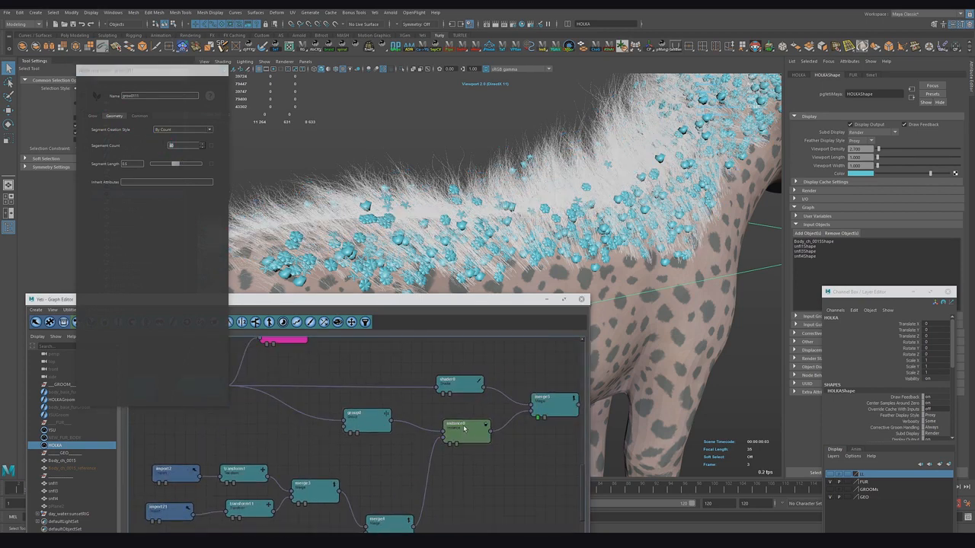
click(464, 429)
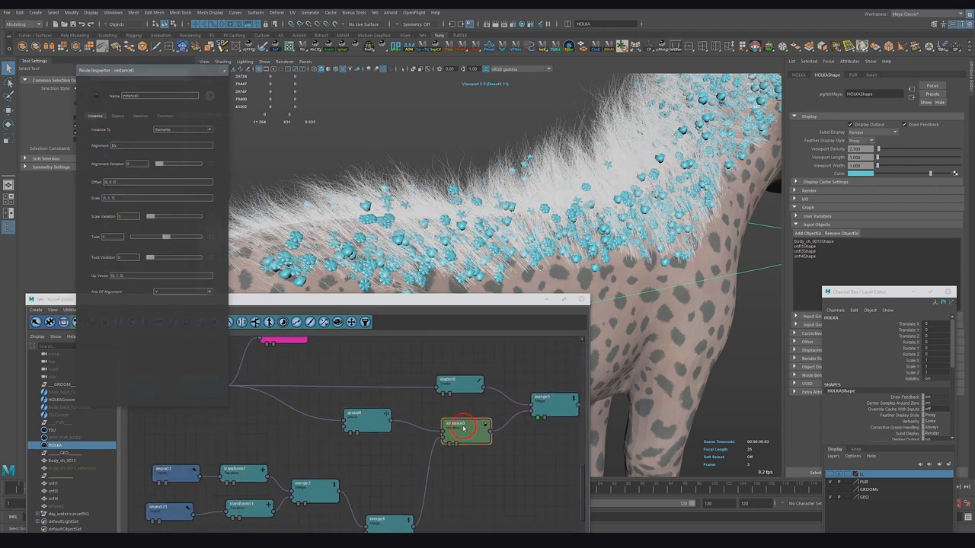
click(140, 115)
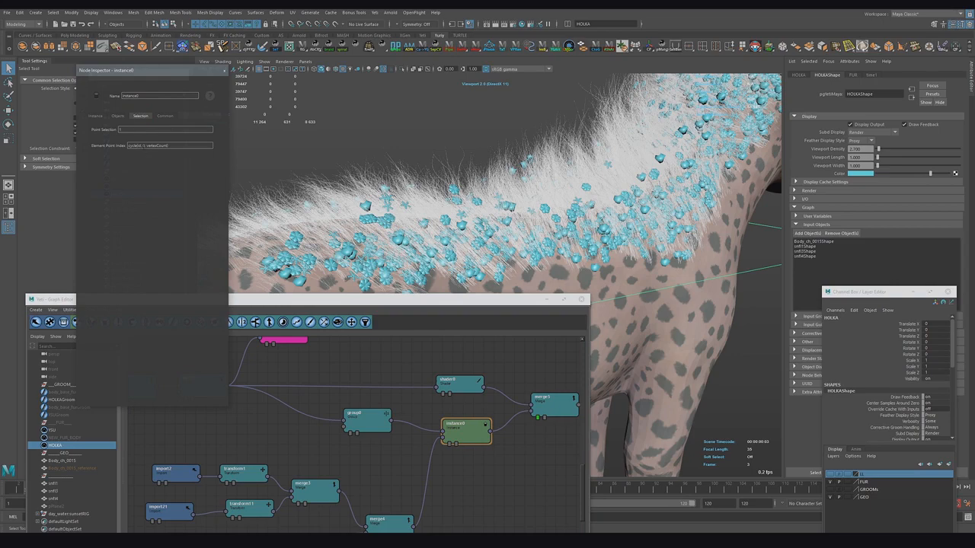
click(147, 147)
text(0)
alt+drag(427, 198, 396, 251)
click(173, 165)
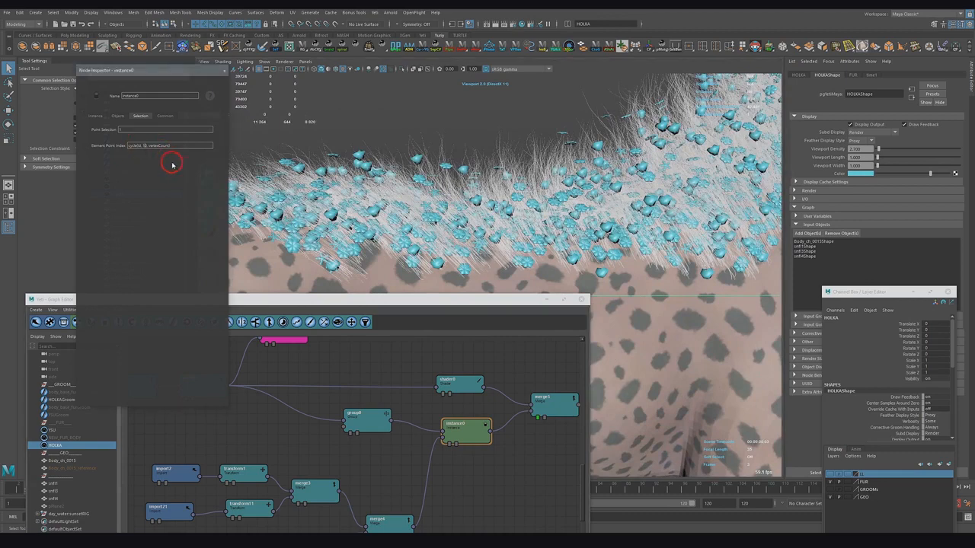
key(BackSpace)
key(Return)
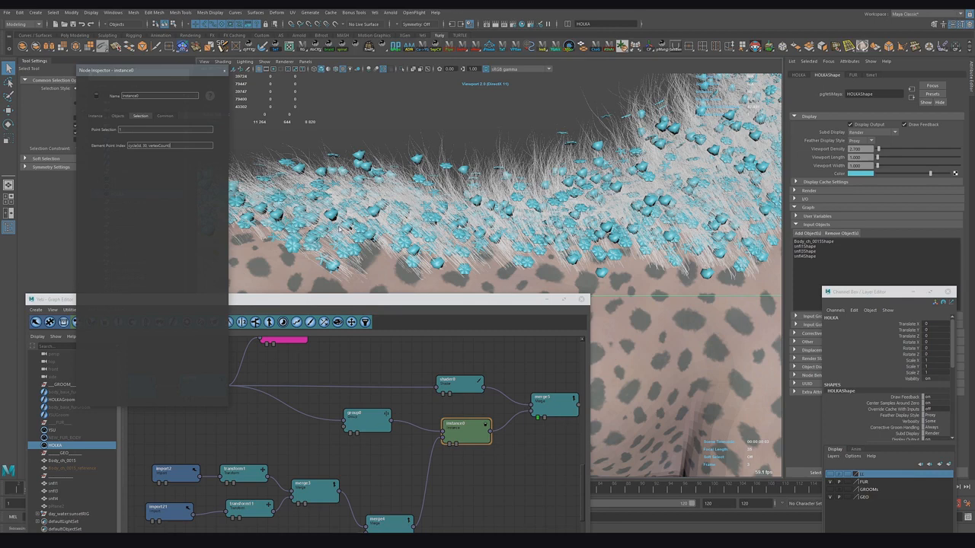
Step: Edit the group node's expression to thin out the instanced snowflakes
mouse_move(404, 226)
alt+mouse_down()
mouse_move(390, 225)
mouse_move(403, 240)
alt+mouse_up()
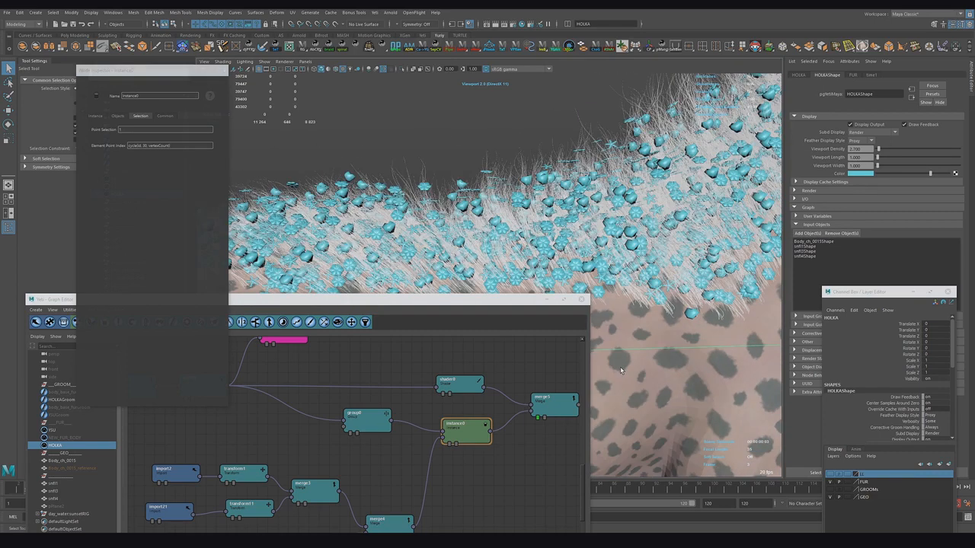
click(368, 416)
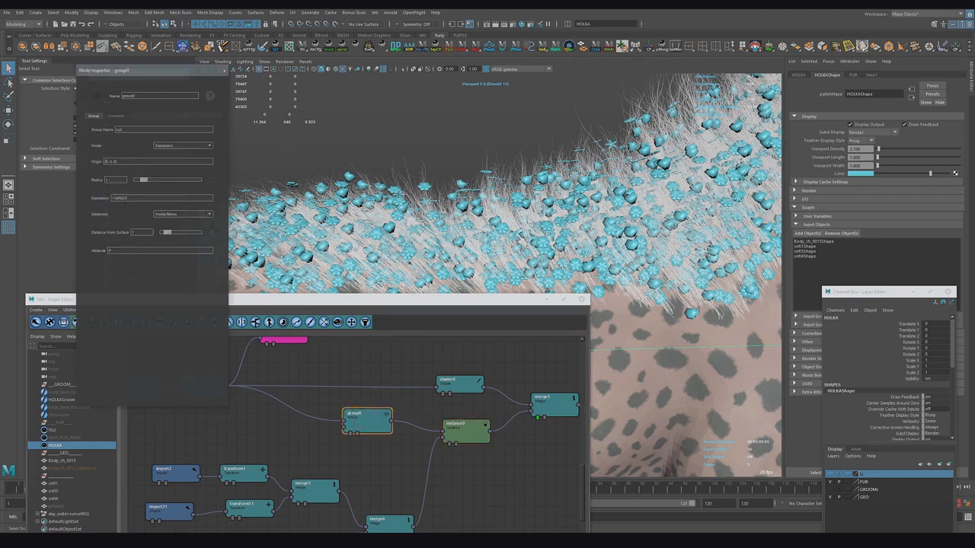
click(138, 201)
key(Return)
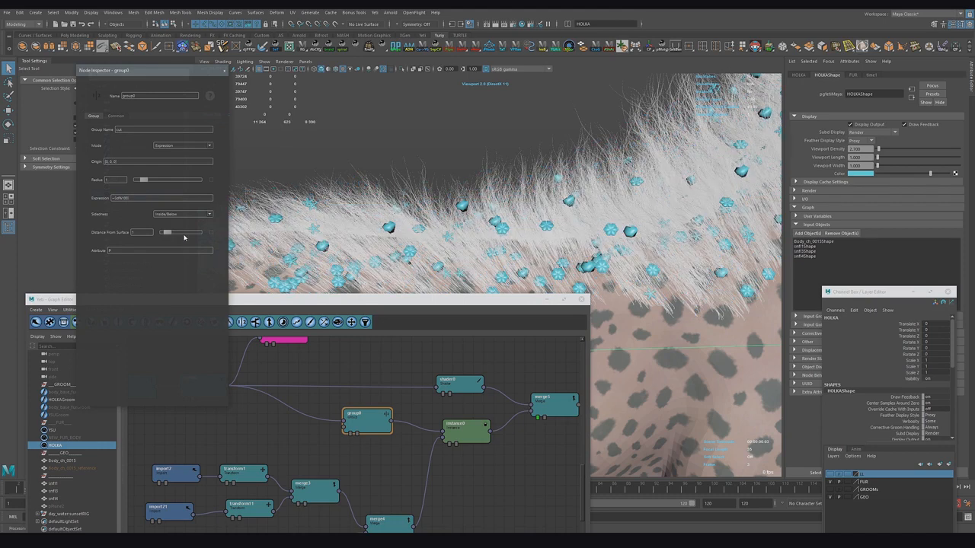
Step: Add float user variables to the HOLKA shape, naming the last one max
click(801, 217)
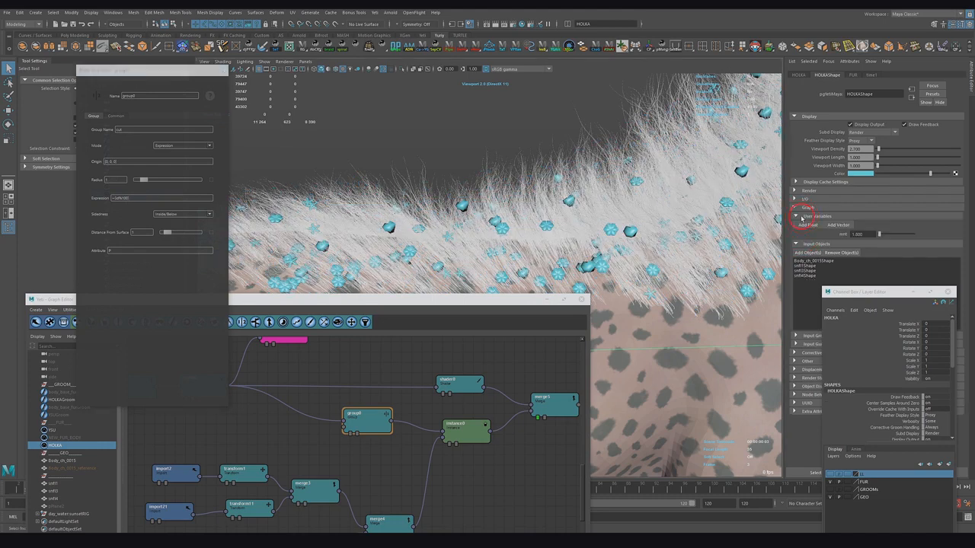
click(807, 224)
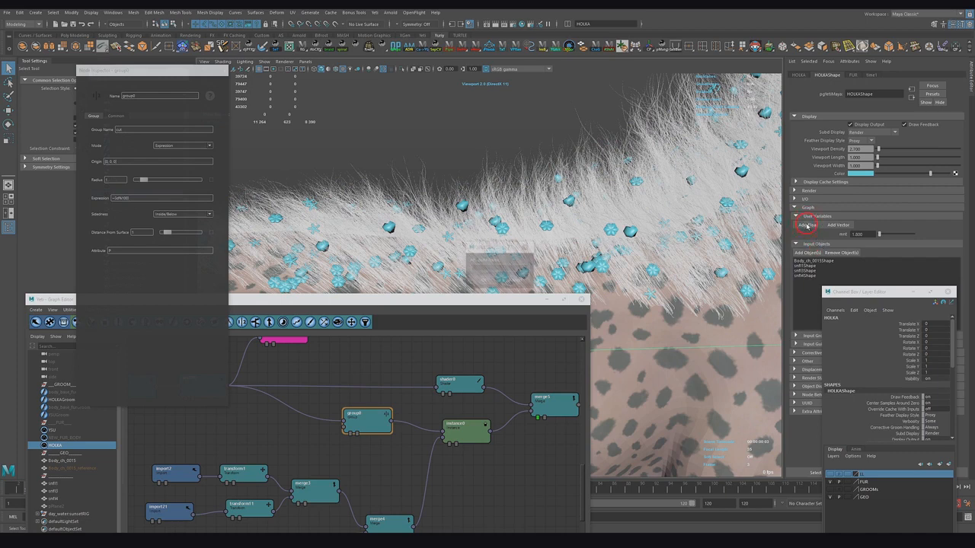
click(487, 280)
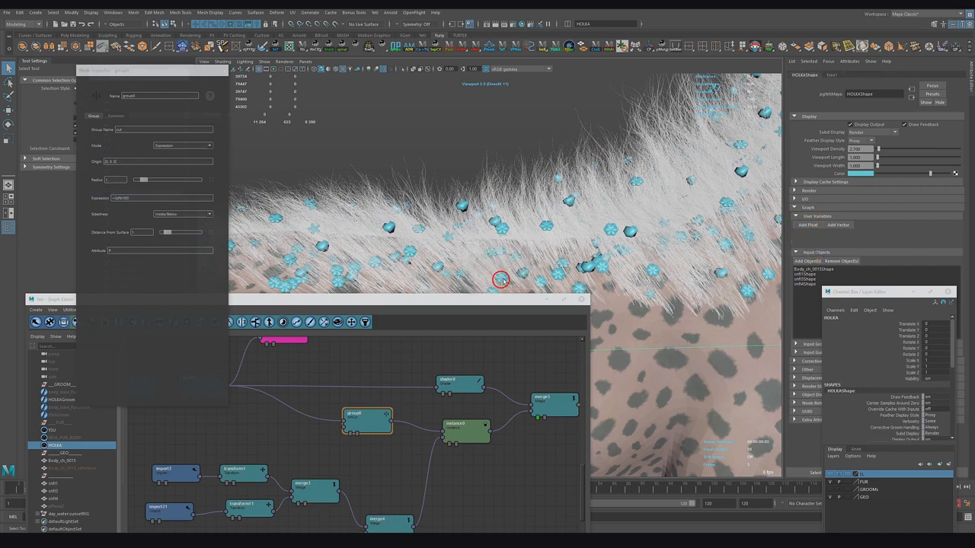
click(808, 226)
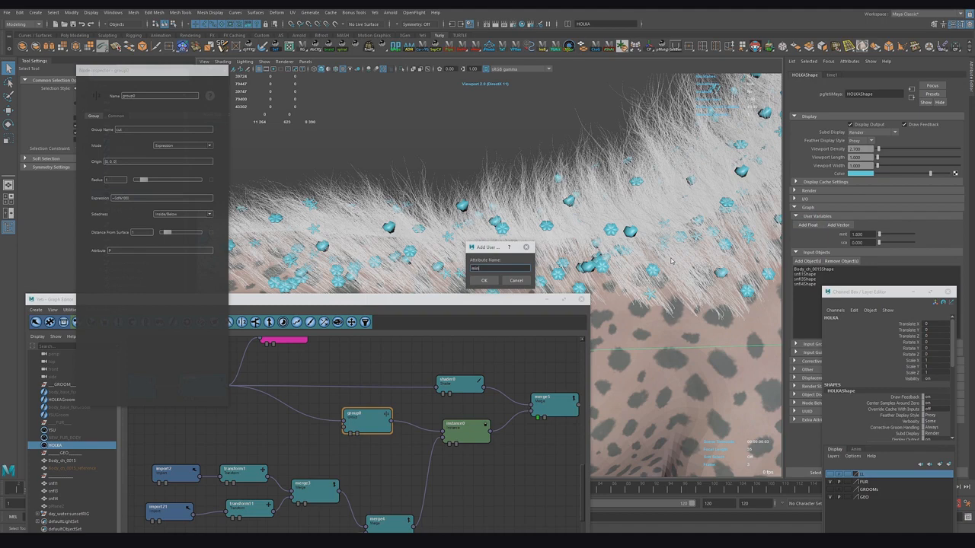
click(483, 281)
click(807, 224)
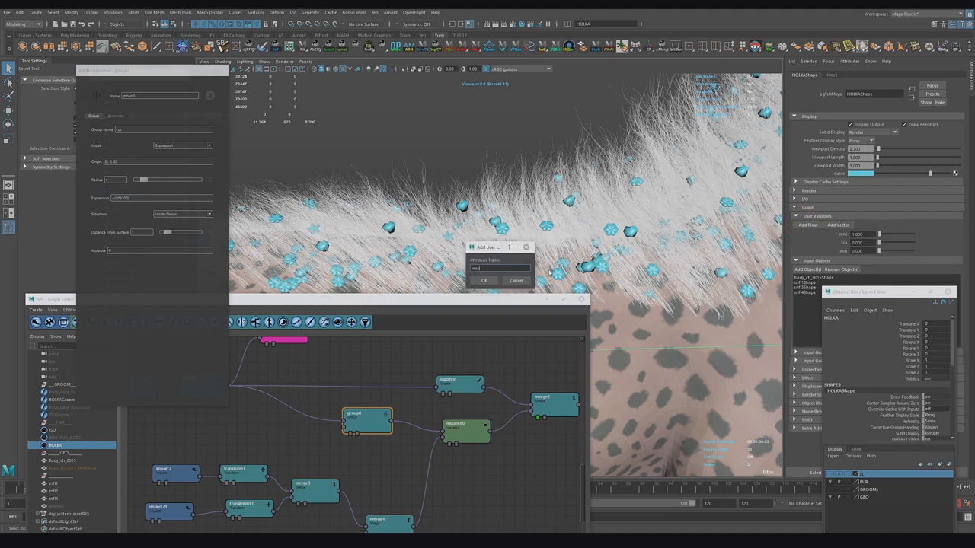
text(max)
click(483, 281)
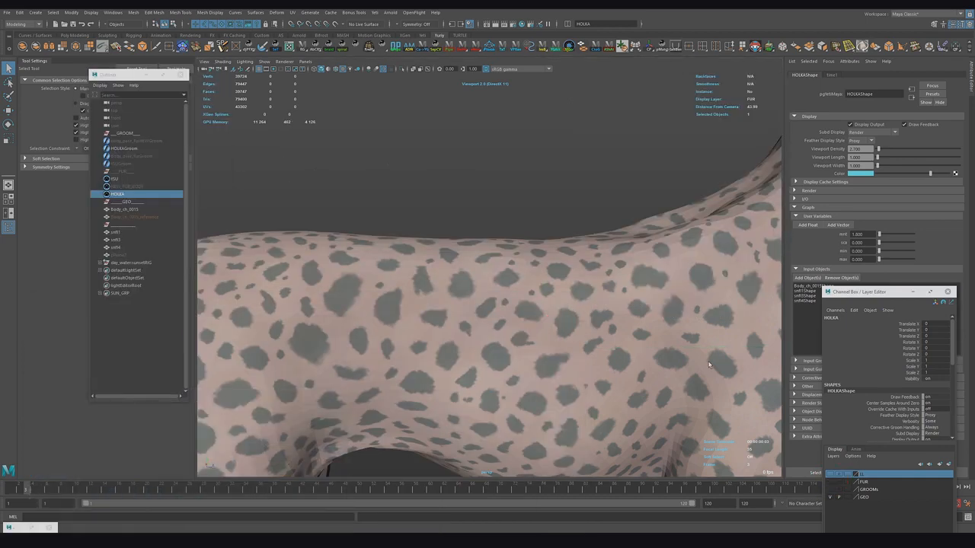
Step: At the first frame, set the min user variable to 0.9 and set keys on the min and max variables
click(10, 490)
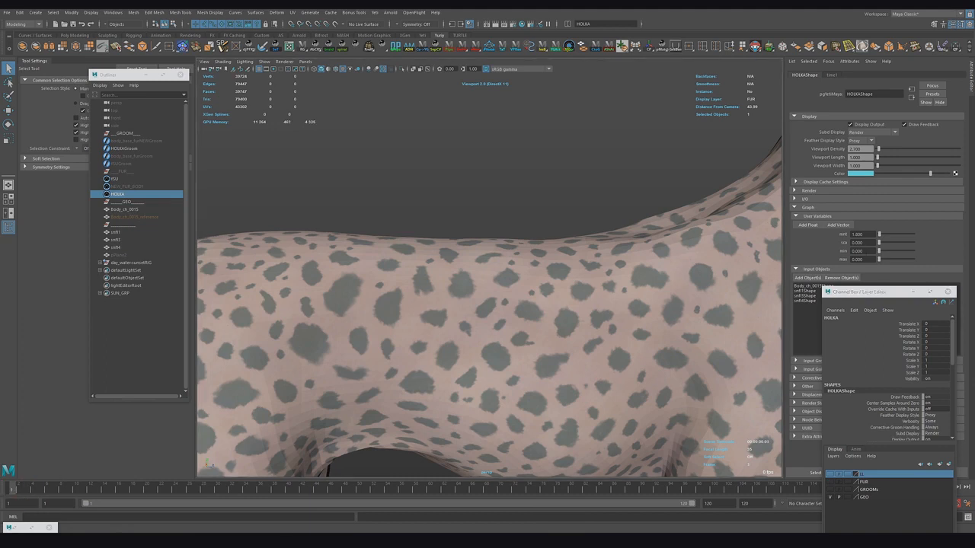
click(858, 259)
drag(871, 252, 843, 255)
text(0.9)
key(Return)
right_click(867, 252)
click(881, 265)
right_click(871, 260)
click(882, 271)
click(716, 490)
click(19, 490)
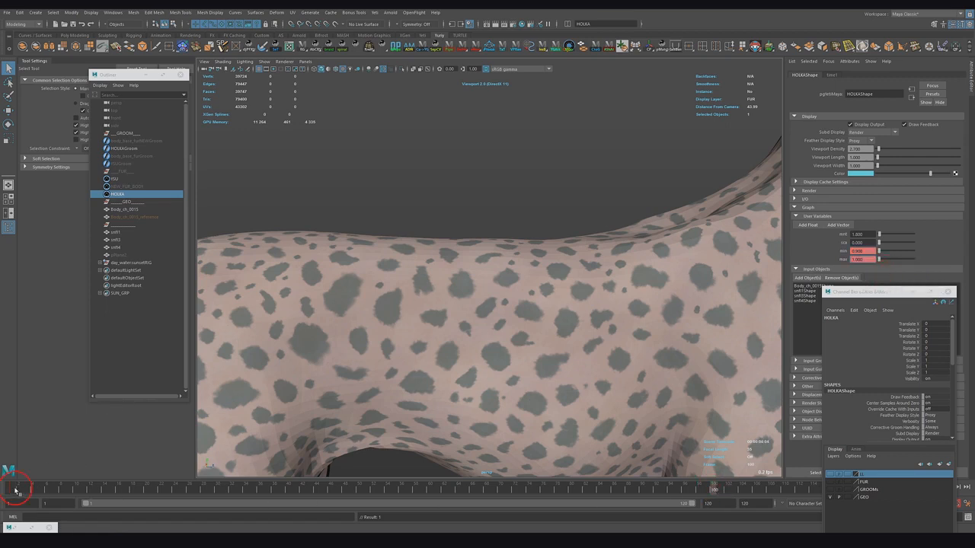
Step: Set a key on the ice user variable at the first frame
click(853, 243)
right_click(864, 242)
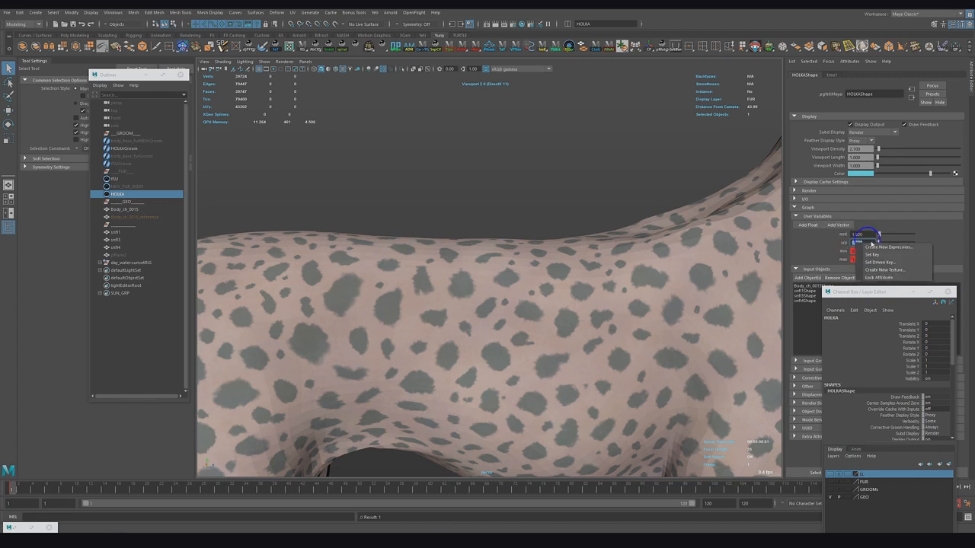
click(877, 255)
Step: Move to a later frame and set ice to 0 and min to 0.1
click(714, 489)
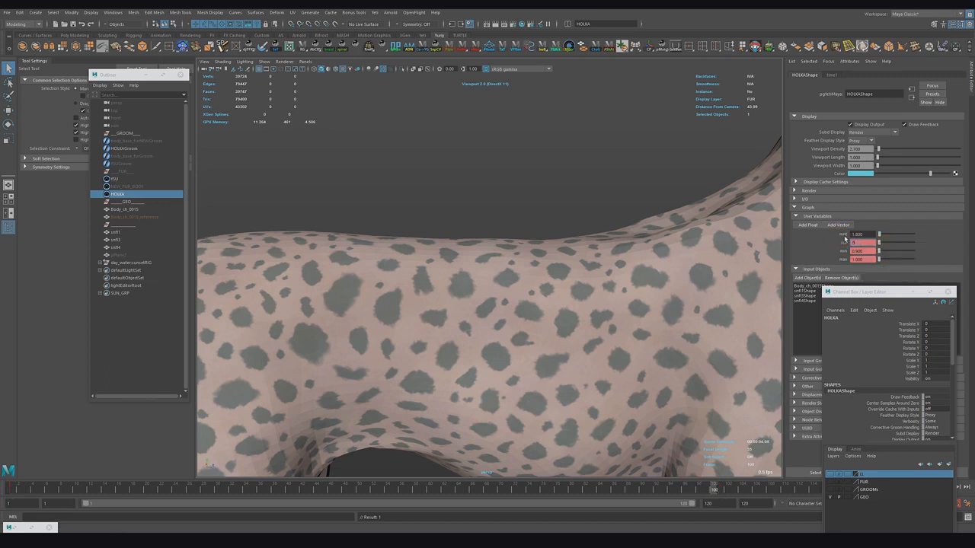
text(0)
key(Return)
drag(866, 252, 809, 254)
key(Tab)
text(0.1)
key(Return)
click(19, 528)
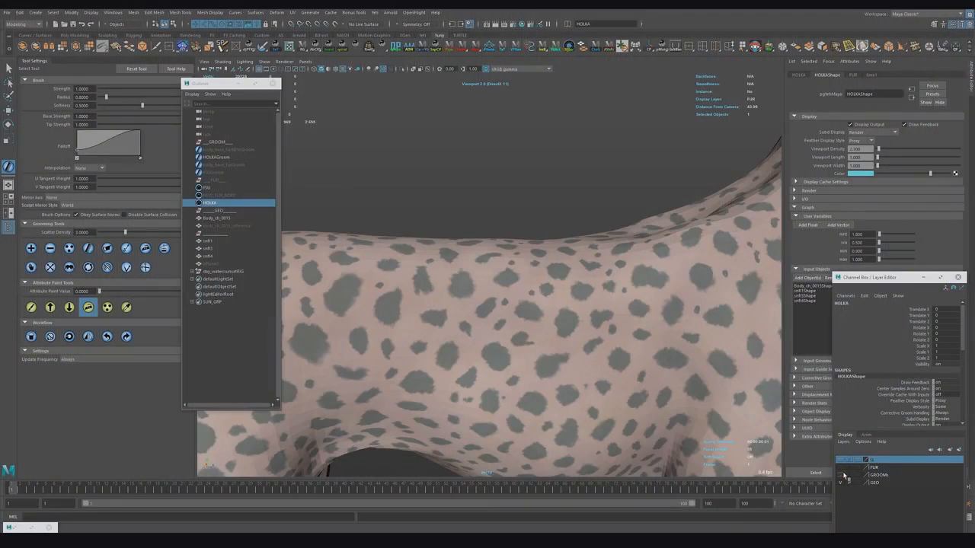
Step: Show the groom layer and select the HOLKAGroom guide curves
click(841, 474)
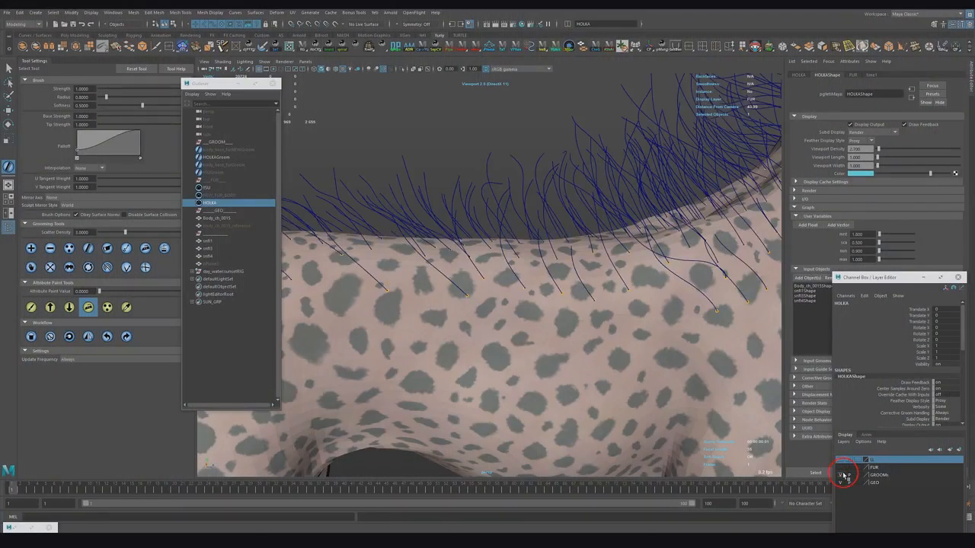
alt+drag(568, 195, 579, 202)
key(q)
click(572, 192)
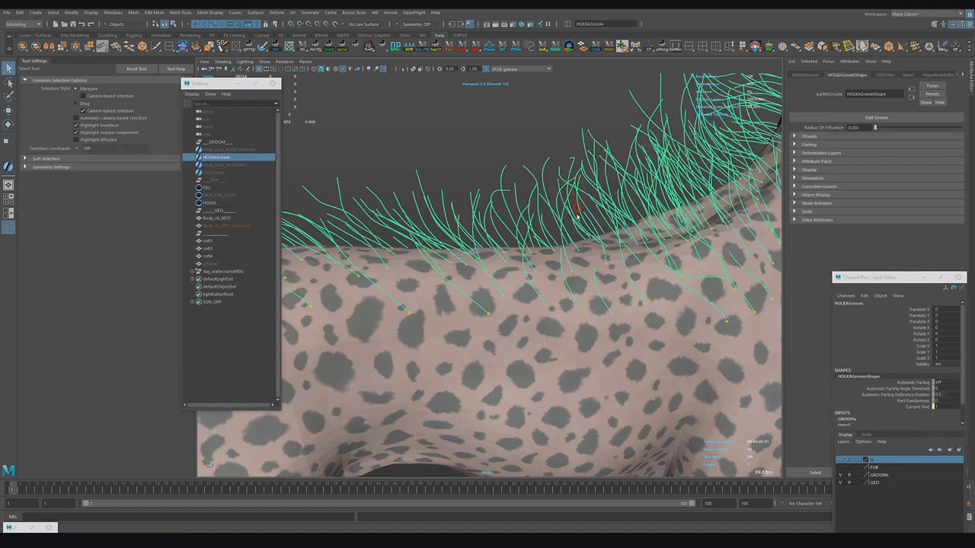
Step: Add a new groom paint attribute named mu
click(815, 161)
click(806, 264)
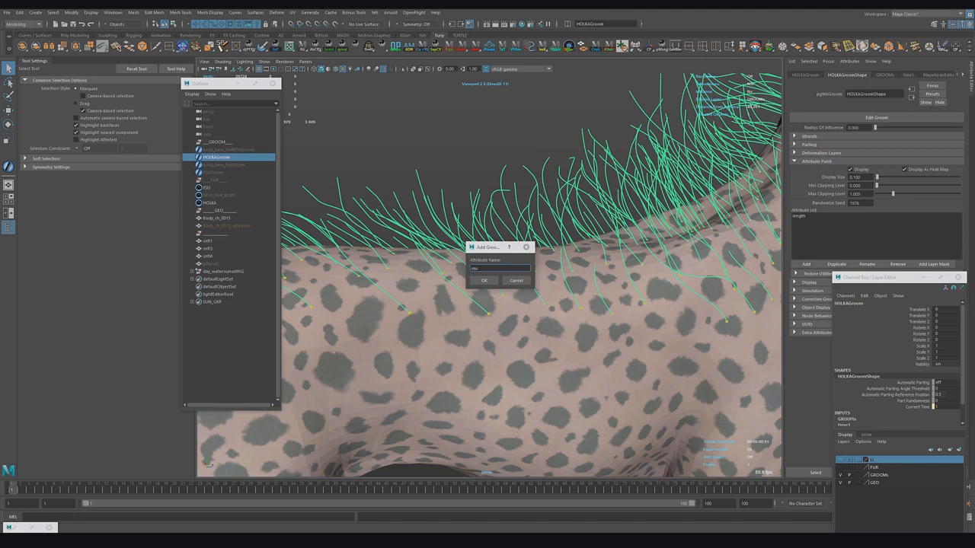
text(mu)
click(483, 280)
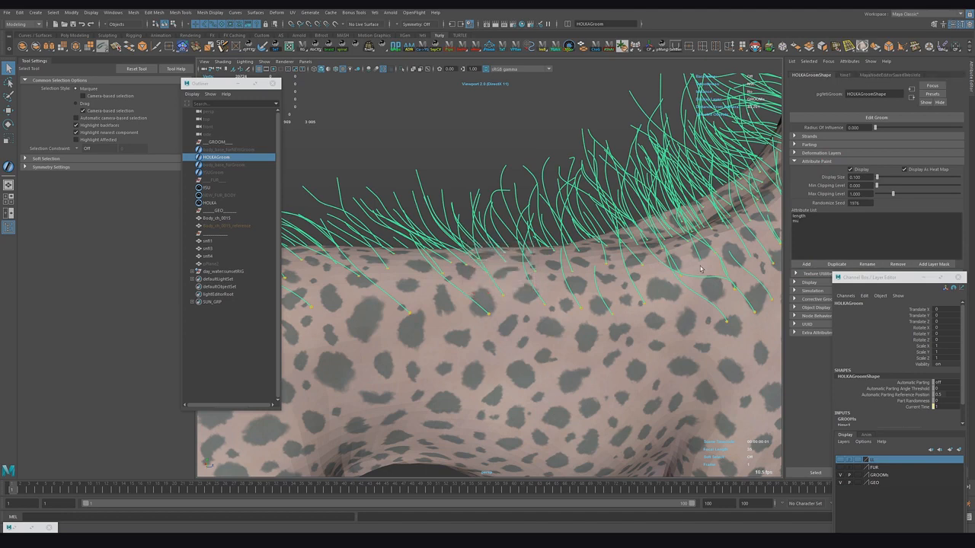
Step: Select the mu attribute and flood it with an attribute paint value of 0
click(797, 220)
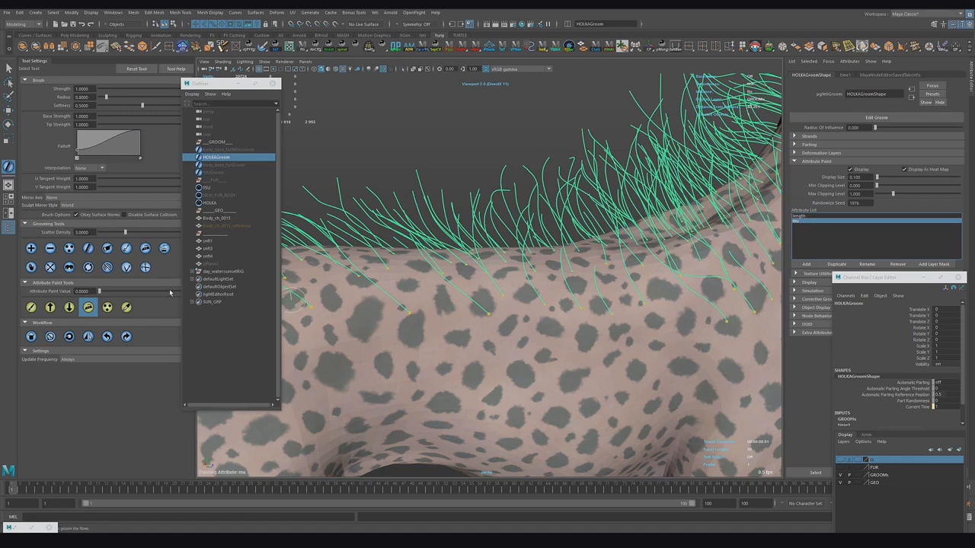
drag(93, 292, 55, 293)
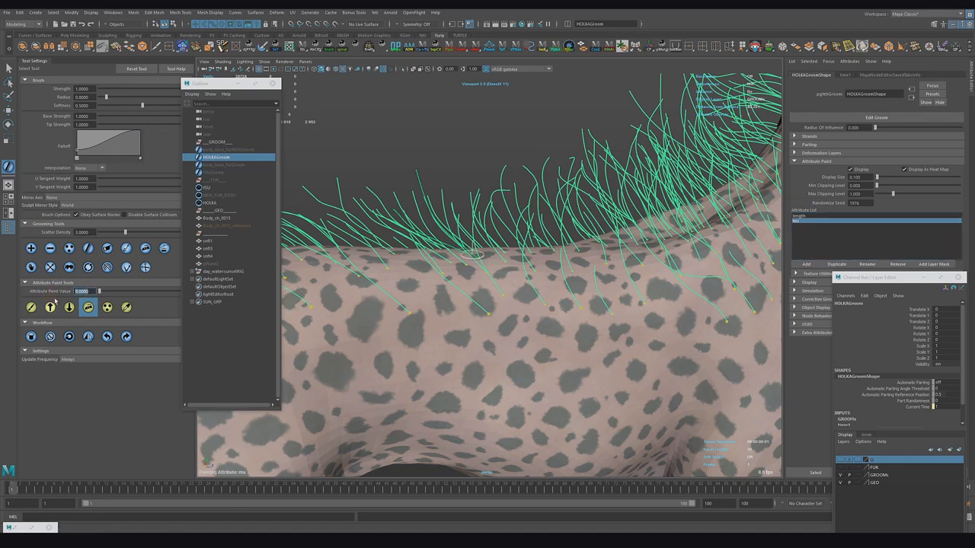
text(0)
key(Return)
click(30, 307)
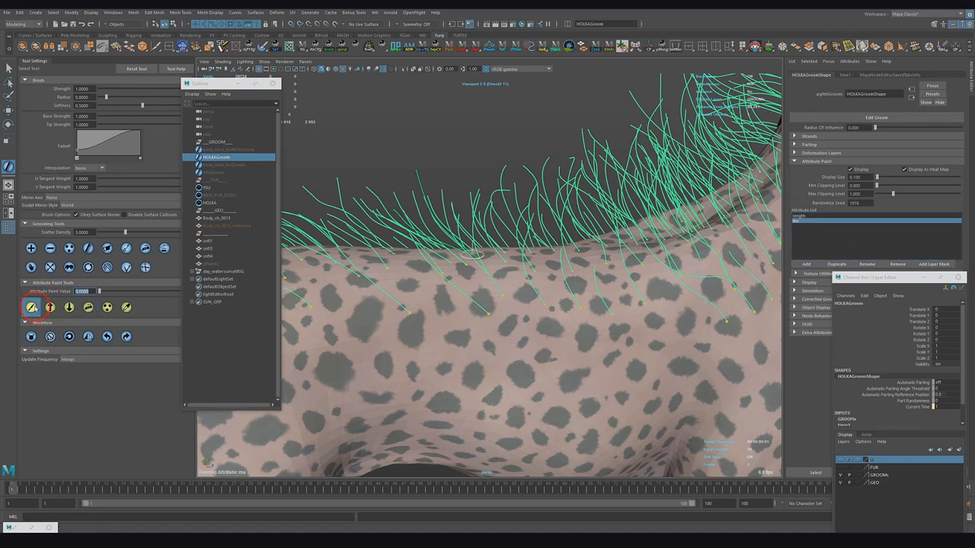
click(50, 336)
Step: Open the Yeti graph editor for HOLKA and create an Attribute node that reads the mu groom attribute
alt+drag(438, 309, 480, 324)
alt+middle_drag(479, 323, 502, 332)
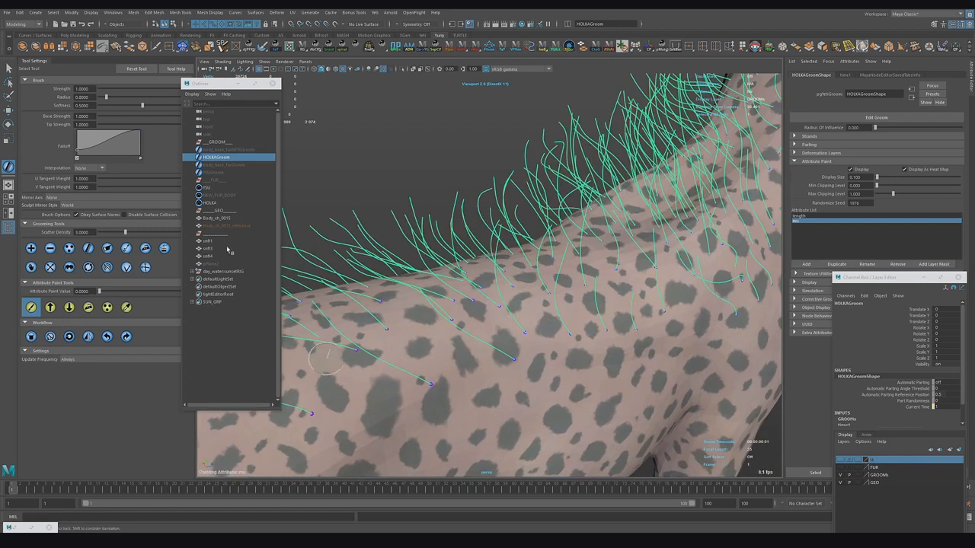
click(212, 204)
click(375, 12)
click(392, 29)
alt+middle_drag(416, 478, 415, 439)
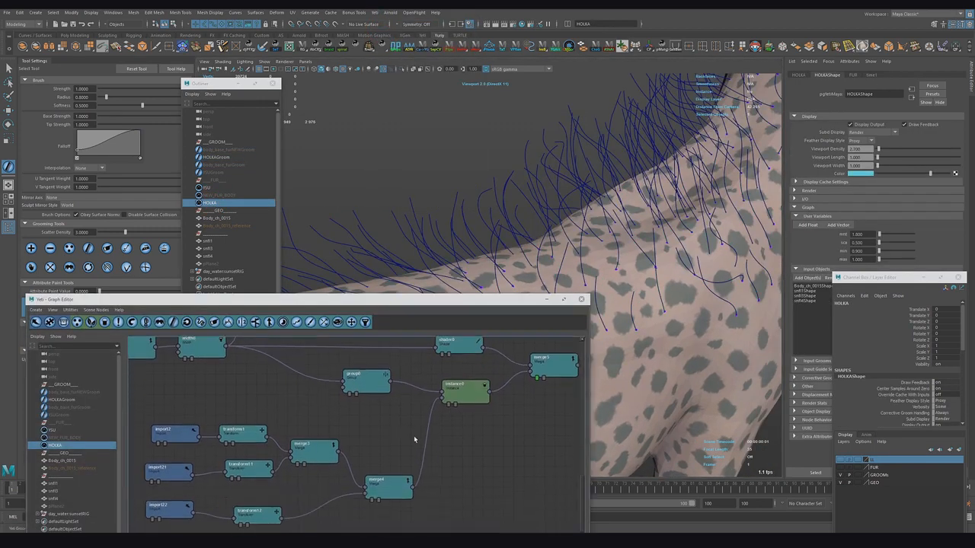
click(144, 322)
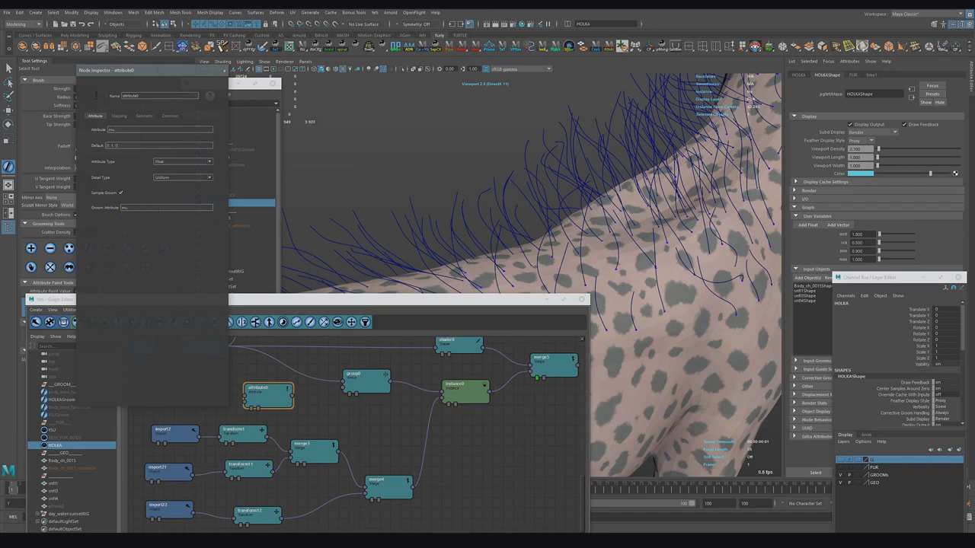
click(118, 117)
click(96, 116)
Step: Wire the new Attribute node between the group node and the Instance node, then select the Instance node
alt+middle_drag(272, 410, 422, 441)
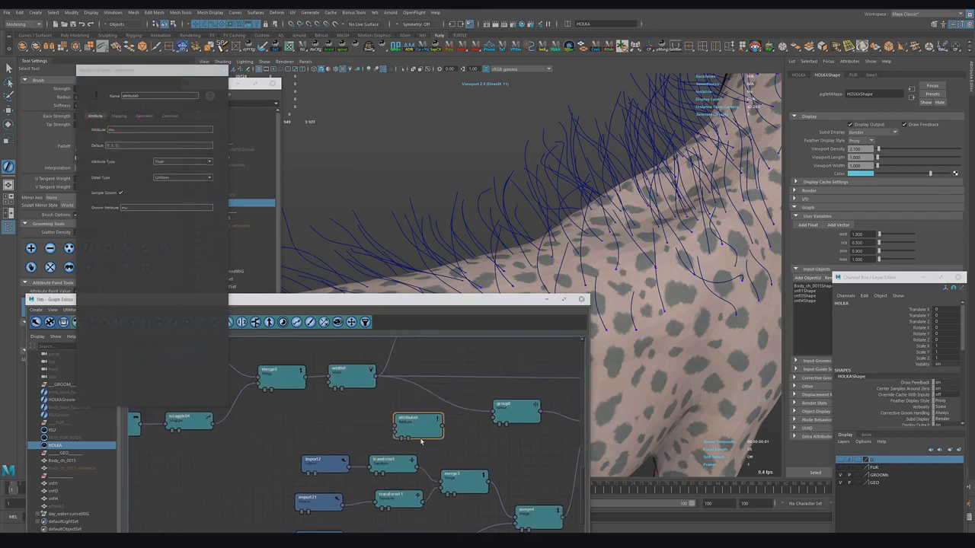
drag(376, 376, 395, 429)
drag(408, 426, 519, 442)
alt+middle_drag(490, 439, 348, 418)
drag(380, 388, 450, 405)
drag(388, 416, 407, 397)
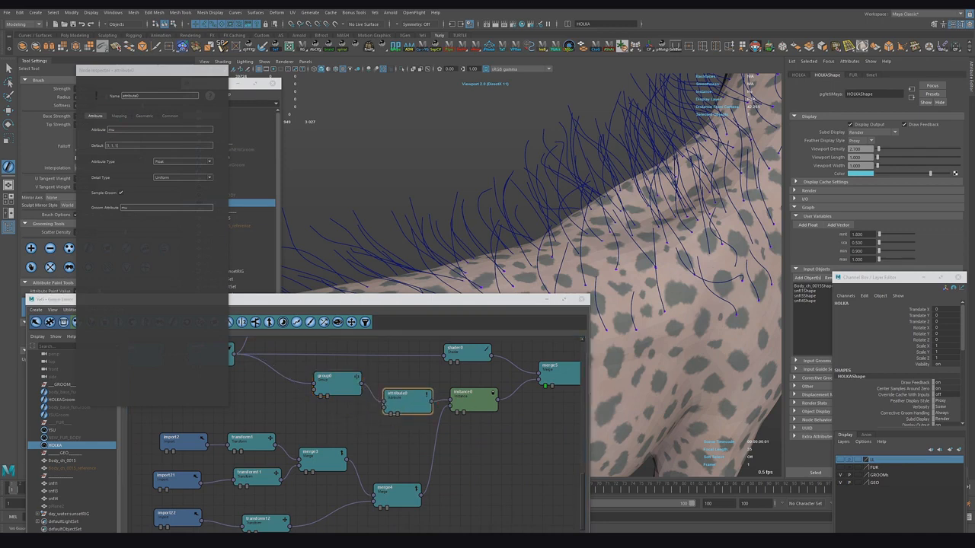
alt+middle_drag(280, 400, 561, 432)
scroll(561, 432, down, 3)
alt+middle_drag(250, 477, 342, 438)
scroll(407, 399, down, 3)
drag(388, 299, 422, 242)
drag(311, 475, 601, 413)
click(231, 475)
scroll(506, 401, up, 3)
alt+middle_drag(506, 401, 344, 346)
scroll(520, 359, up, 2)
click(520, 359)
click(605, 358)
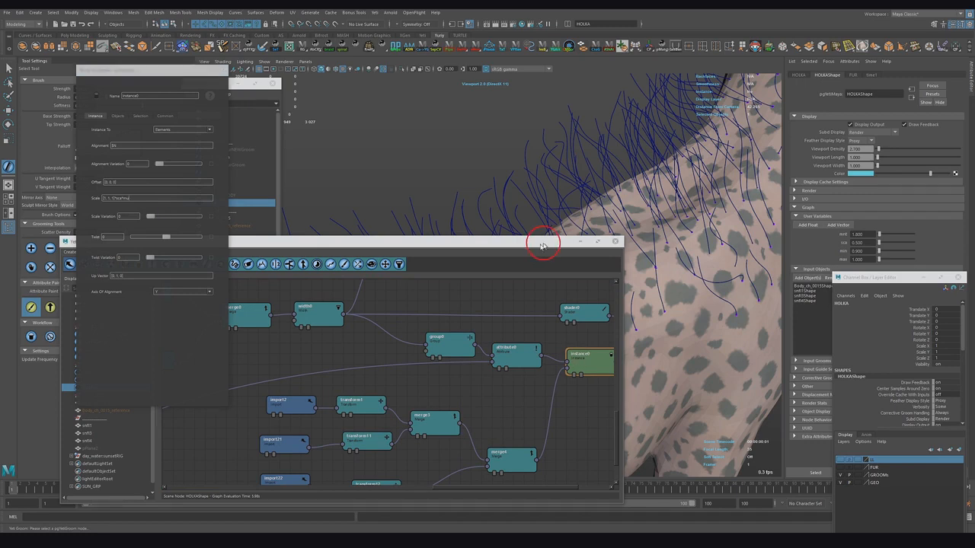
drag(542, 241, 414, 266)
click(454, 262)
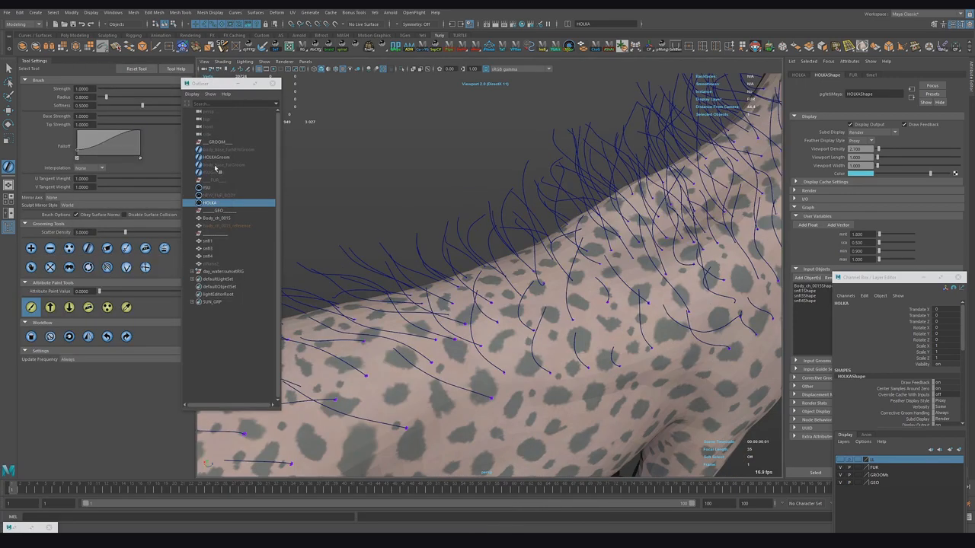
Step: Select the groom and paint the mu attribute at value 1 along the cheetah's back
click(217, 157)
alt+drag(167, 278, 463, 344)
click(796, 222)
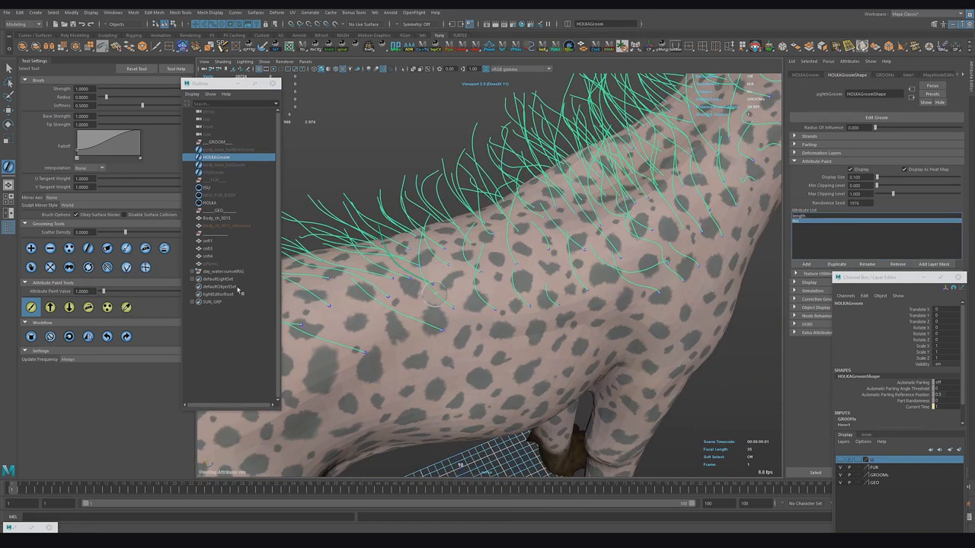
alt+middle_drag(294, 308, 291, 313)
mouse_move(474, 315)
mouse_down()
mouse_move(485, 313)
mouse_move(464, 276)
mouse_up()
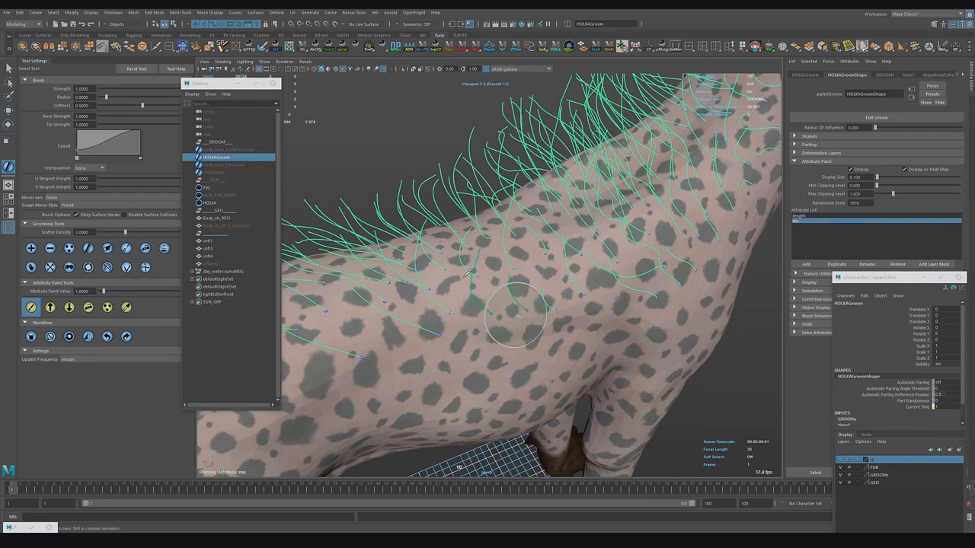
drag(409, 338, 383, 342)
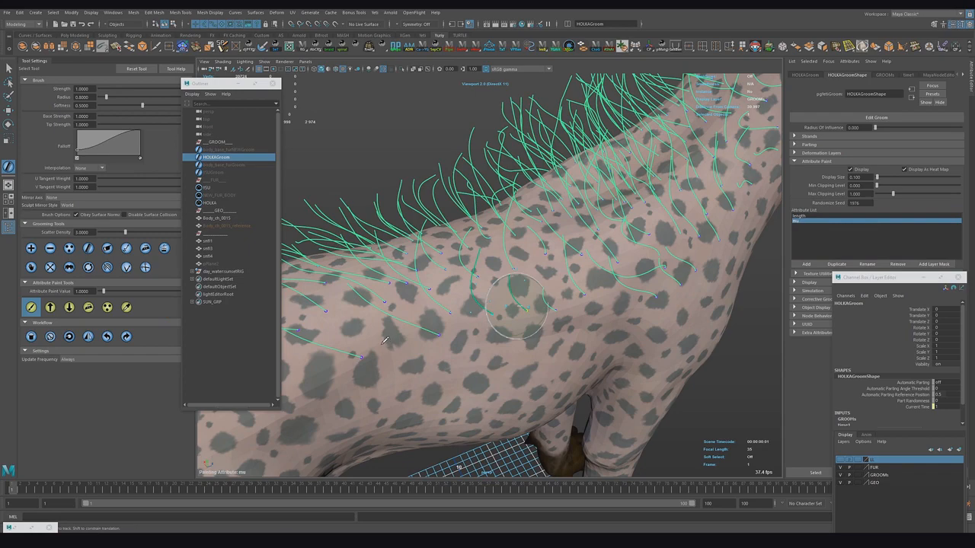
Step: Set the brush update frequency to On Release and paint more mu over the back and shoulder
click(85, 359)
click(73, 371)
mouse_move(487, 305)
alt+mouse_down()
mouse_move(433, 338)
mouse_move(480, 299)
mouse_move(517, 304)
alt+mouse_up()
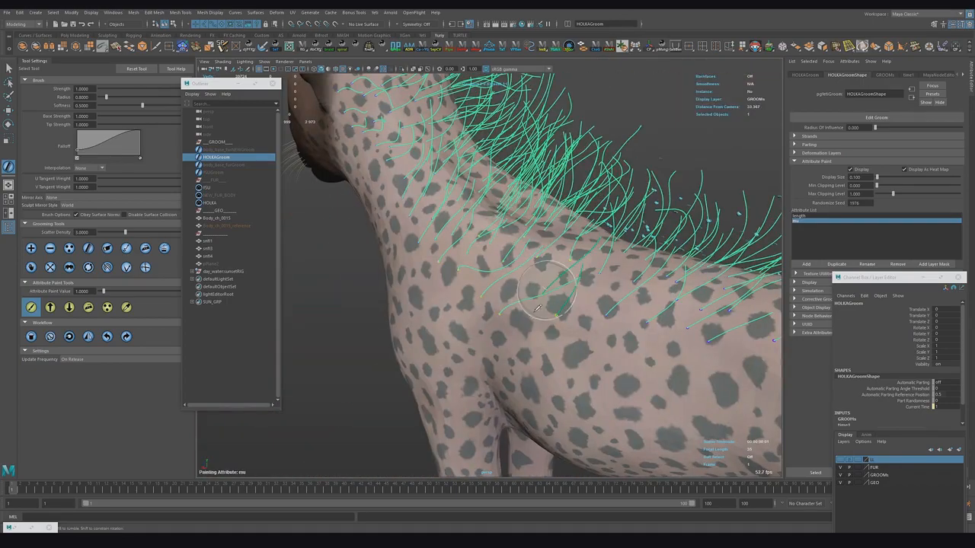
mouse_move(563, 276)
alt+mouse_down()
mouse_move(331, 398)
mouse_move(333, 305)
mouse_move(514, 328)
mouse_move(424, 331)
alt+mouse_up()
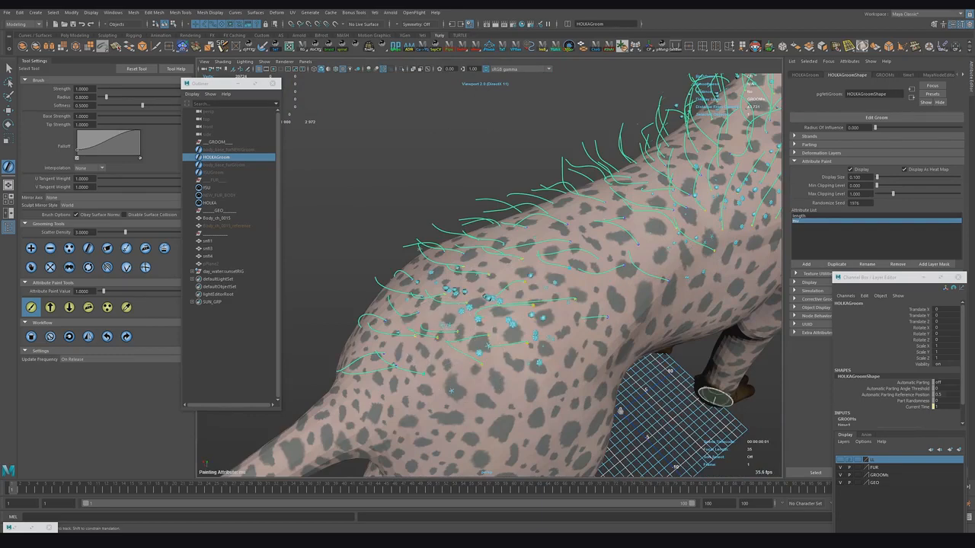
click(15, 528)
drag(368, 263, 612, 216)
Step: Hide the groom layer and add a noise([s,t,0.5]) term to the Instance node's Scale expression
click(840, 468)
drag(487, 214, 540, 217)
click(257, 363)
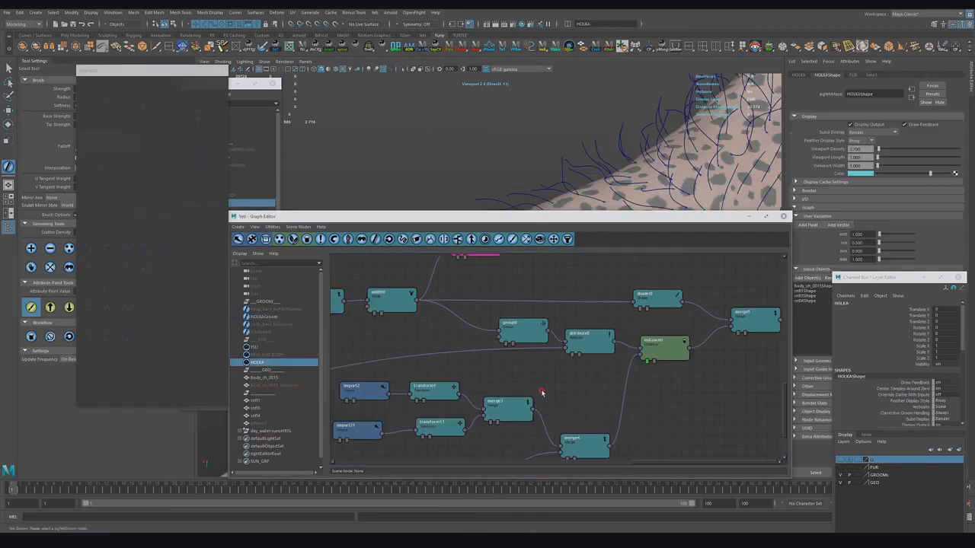
click(664, 348)
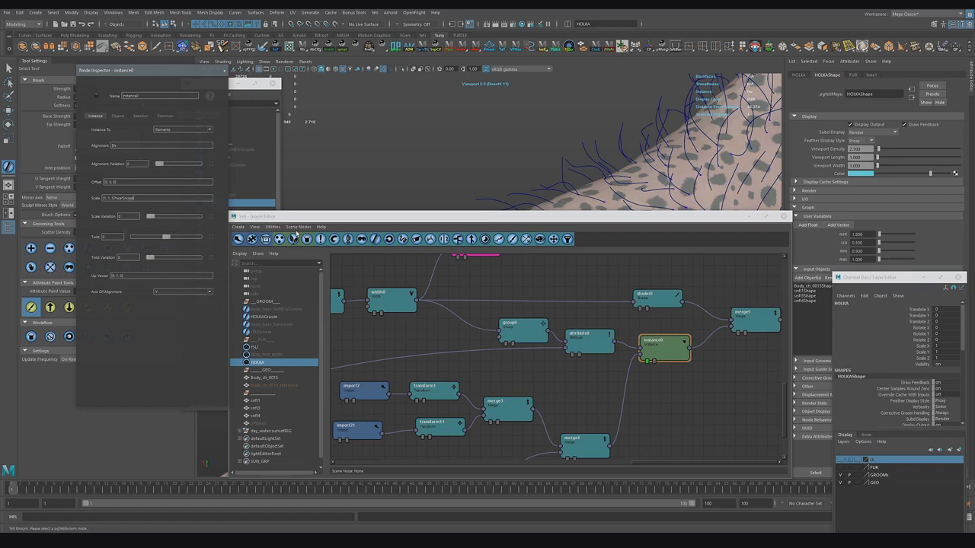
text(0.5]))
key(Return)
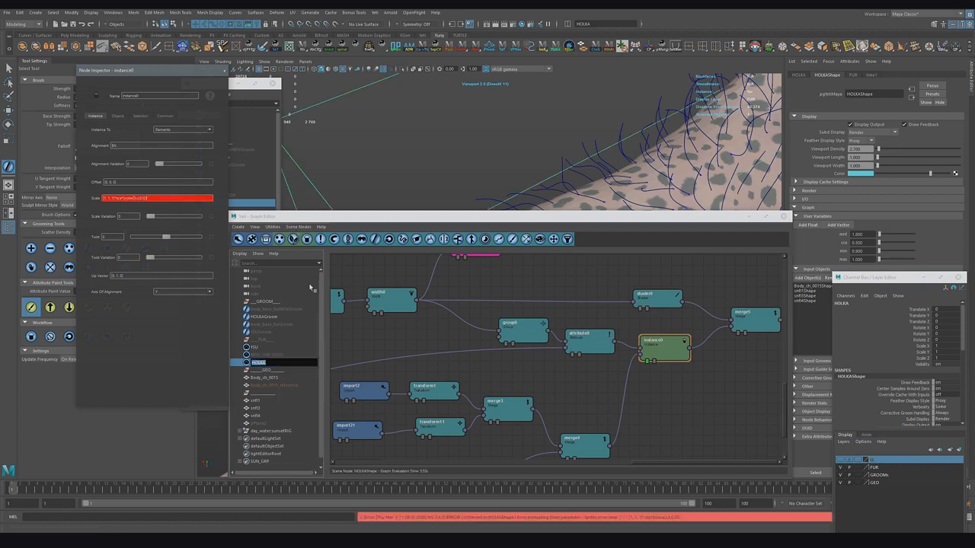
text())
key(Return)
Step: Multiply the noise coordinates by 18 in the Instance node's Scale expression
drag(534, 218, 522, 305)
alt+drag(503, 191, 434, 236)
click(145, 198)
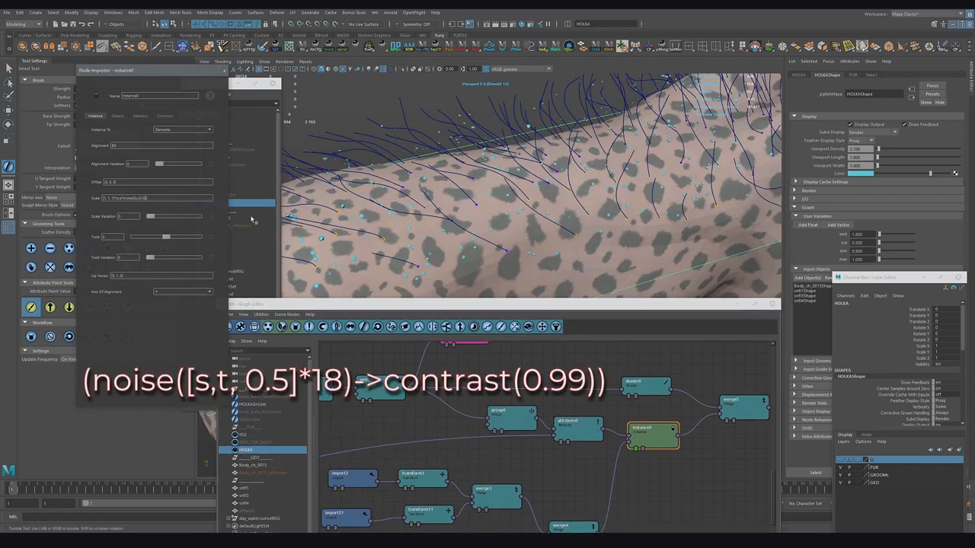
text(*18)
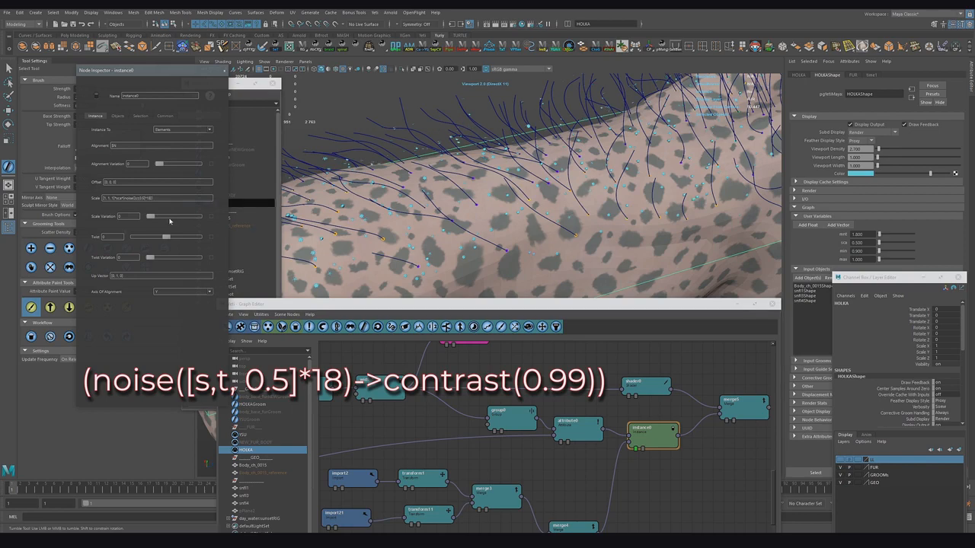
alt+drag(506, 191, 560, 209)
click(160, 198)
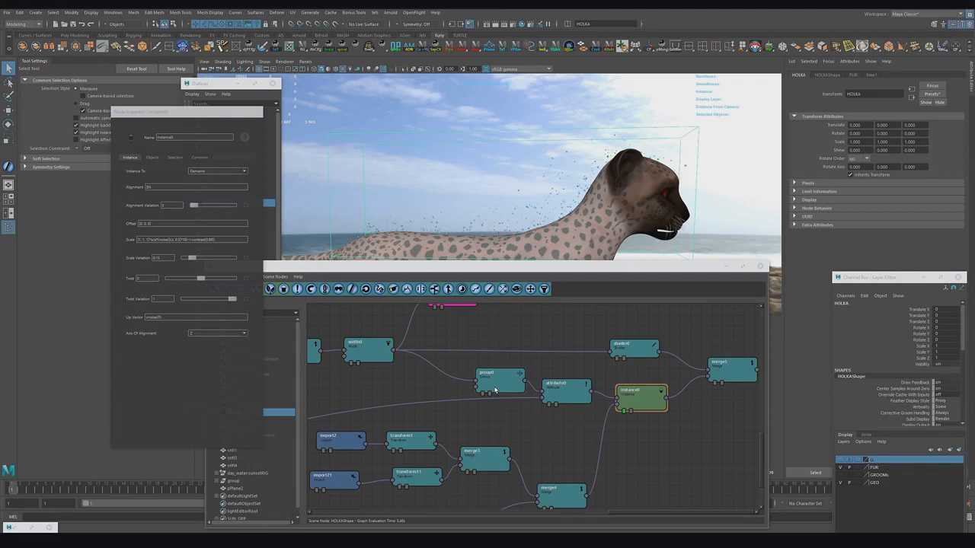
Step: Add a second Attribute node between the first Attribute node and the Instance node
drag(551, 414, 456, 383)
click(529, 426)
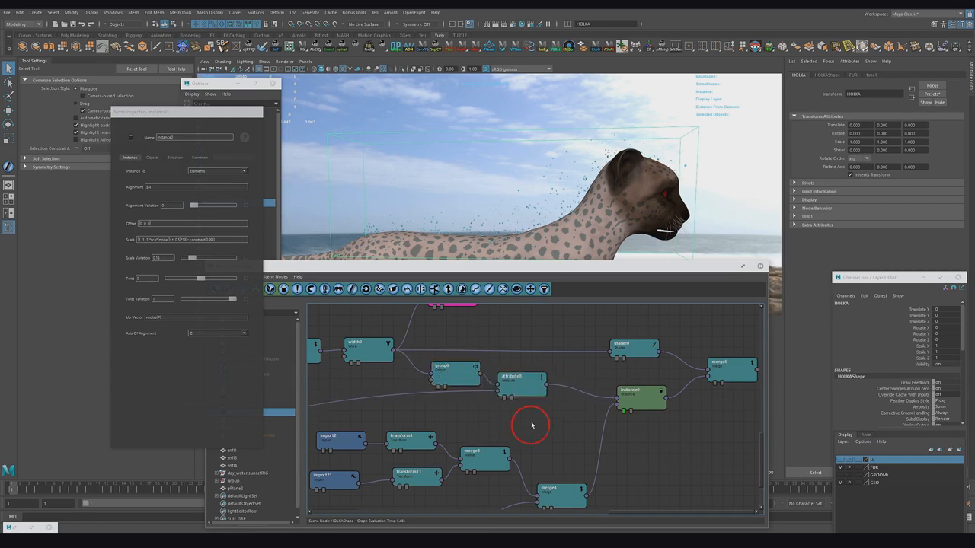
click(535, 387)
click(298, 290)
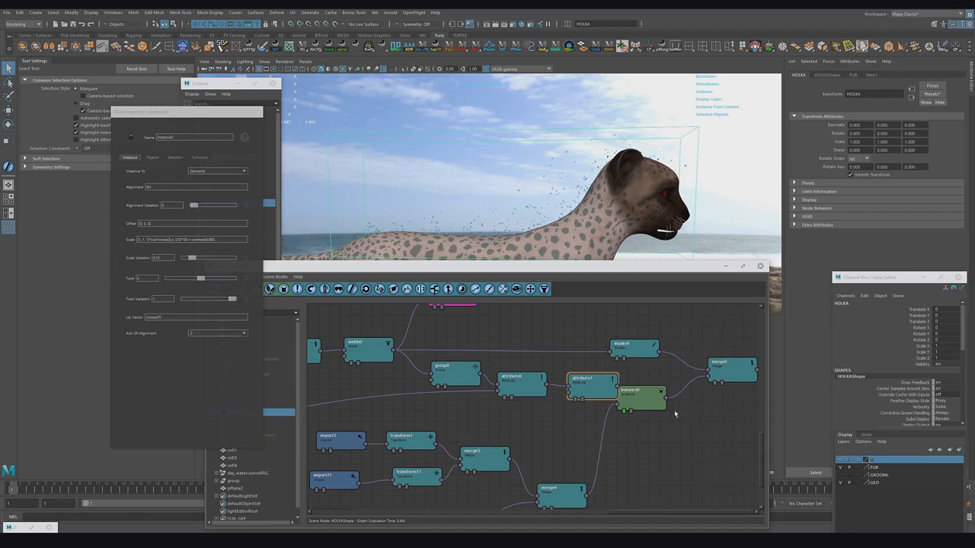
Step: Hide the groom layer and inspect the new Attribute node's attribute and mapping settings
click(839, 468)
double_click(577, 389)
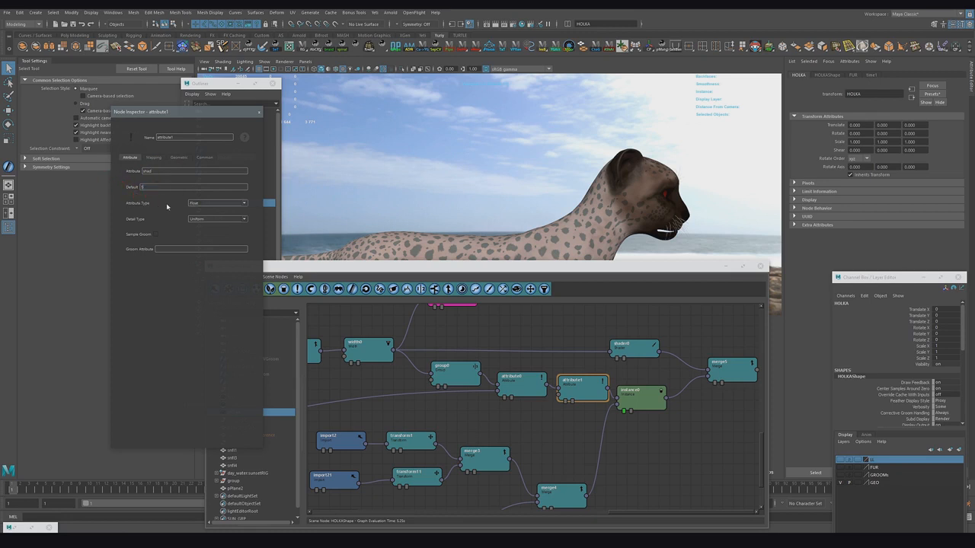
key(Return)
click(155, 158)
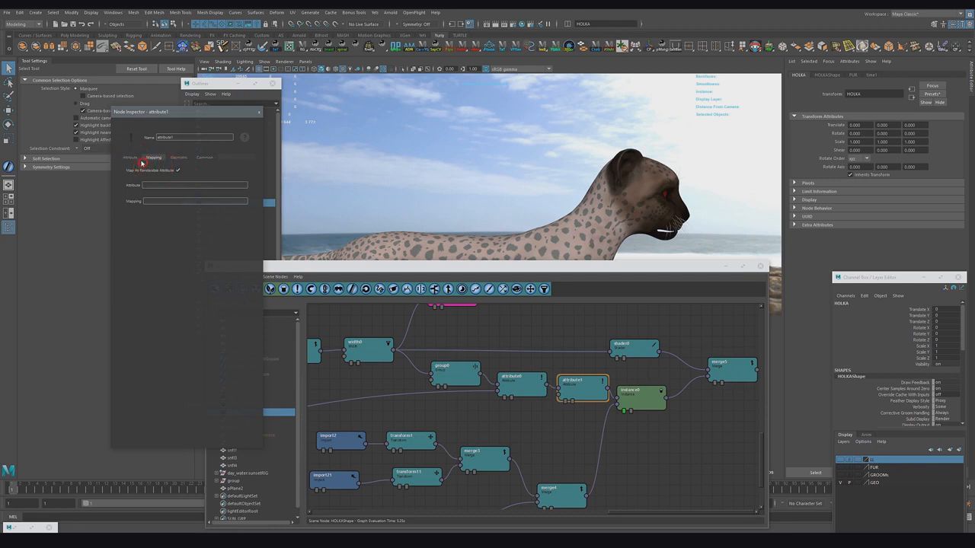
click(131, 158)
drag(586, 390, 583, 392)
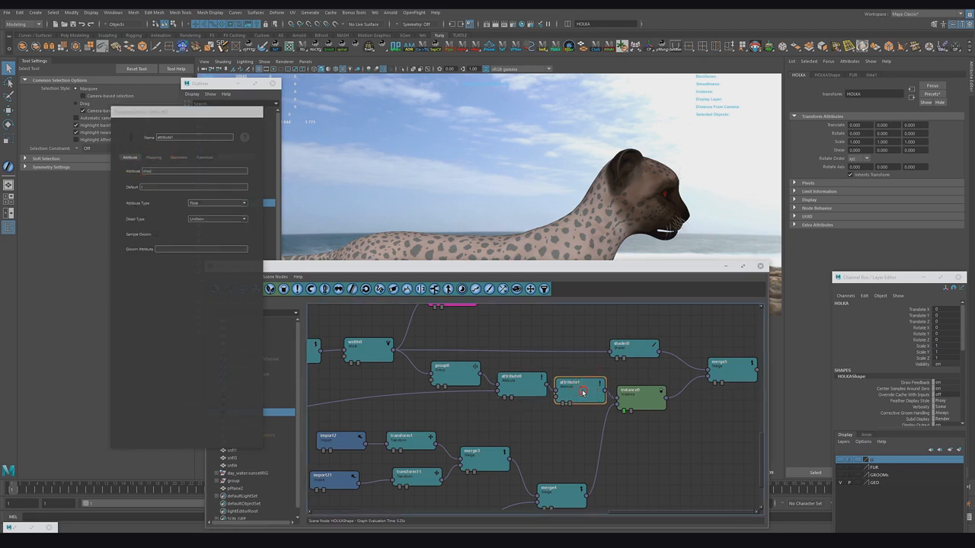
Step: Paste a copy of the Attribute node into the graph and rewire the Attribute nodes feeding the Instance node
click(650, 460)
key(ctrl+v)
drag(585, 430, 719, 411)
alt+middle_drag(632, 439, 634, 456)
drag(693, 424, 697, 454)
click(679, 356)
key(Delete)
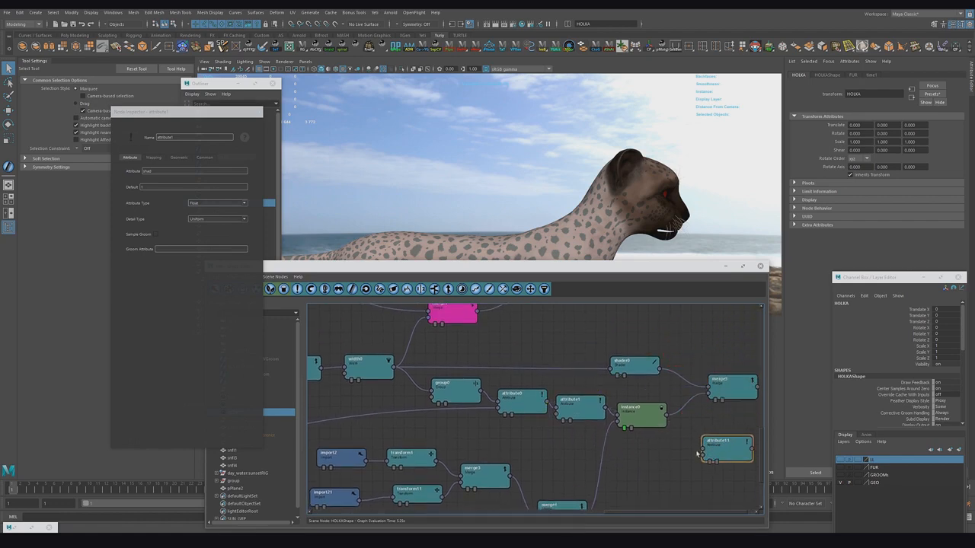
drag(577, 431, 449, 402)
drag(540, 409, 525, 411)
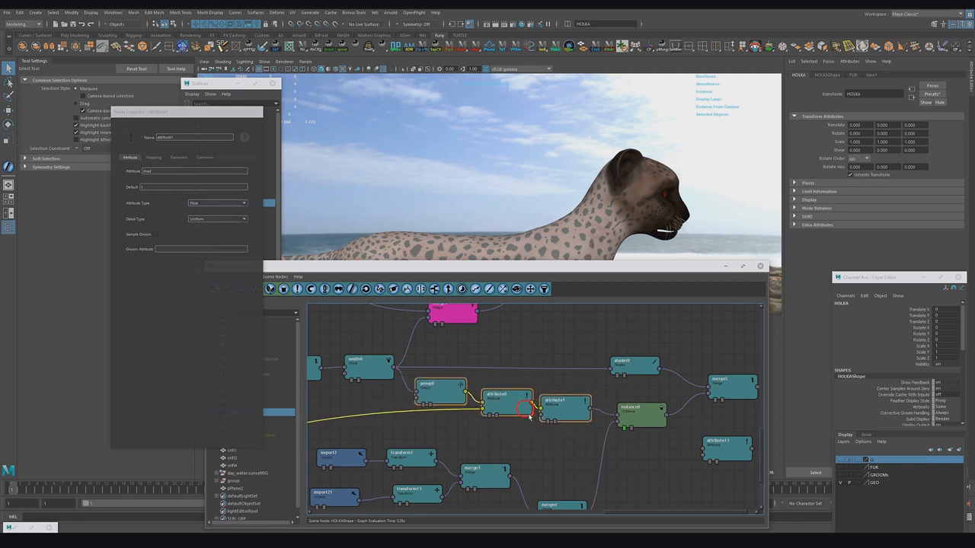
click(543, 428)
click(560, 400)
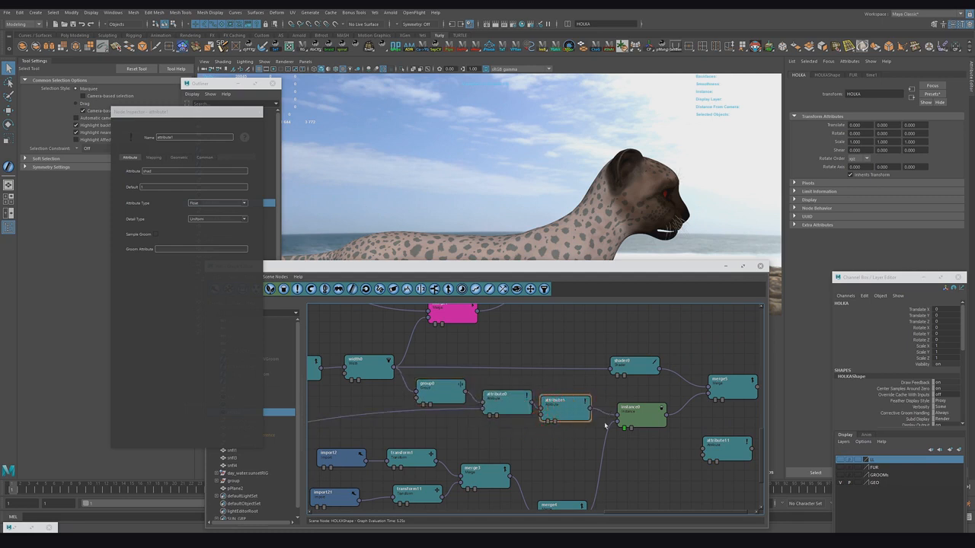
click(631, 418)
middle_drag(707, 476, 684, 446)
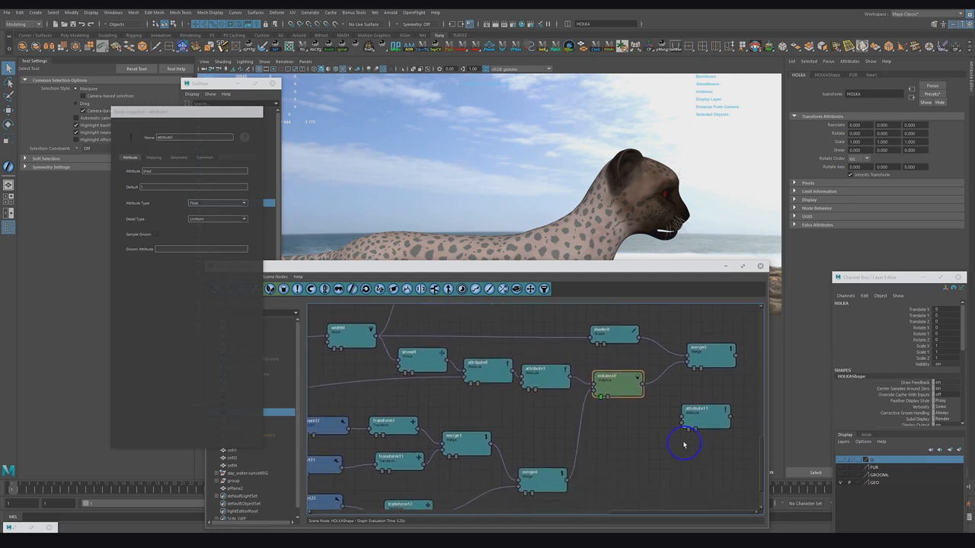
Step: Move the pasted Attribute node to the end of the graph and connect the final merge node's output into it
alt+right_drag(684, 446, 613, 450)
alt+middle_drag(613, 450, 614, 479)
drag(718, 449, 744, 333)
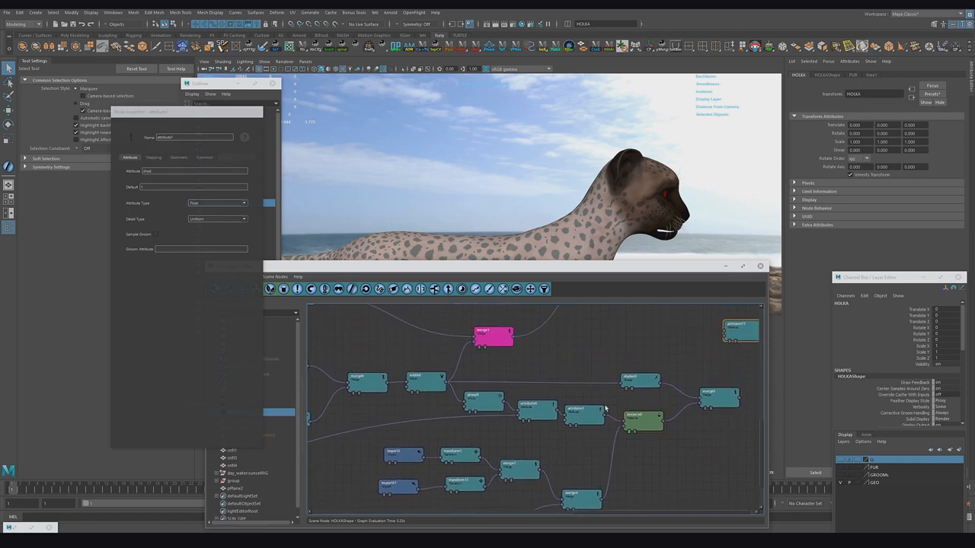
alt+middle_drag(656, 324, 680, 445)
alt+right_drag(680, 445, 424, 446)
drag(737, 448, 736, 358)
alt+middle_drag(702, 381, 705, 409)
alt+right_drag(706, 409, 413, 406)
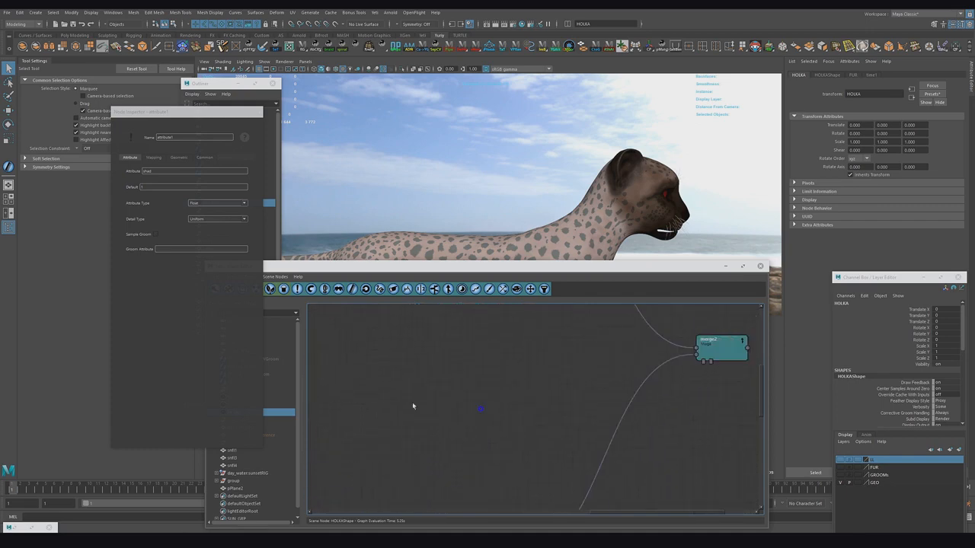
alt+middle_drag(413, 406, 316, 376)
drag(719, 353, 718, 327)
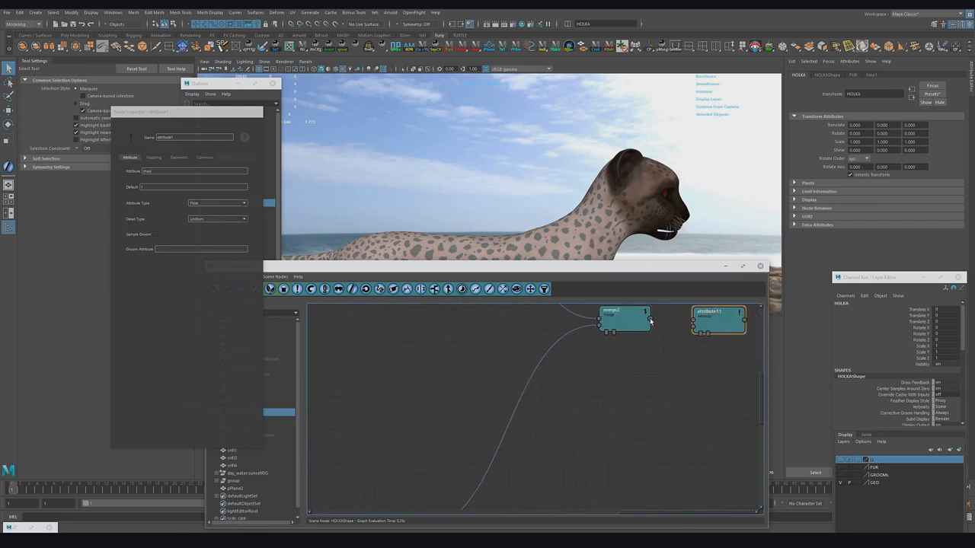
drag(650, 320, 696, 321)
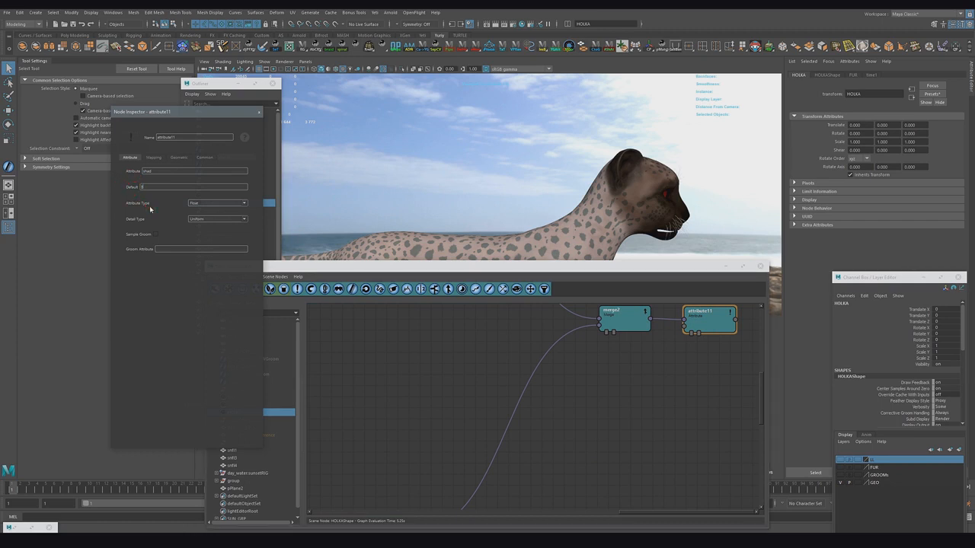
Step: Set the Instance node's Inherit Attributes to mod on its Objects settings
click(476, 354)
scroll(560, 415, down, 5)
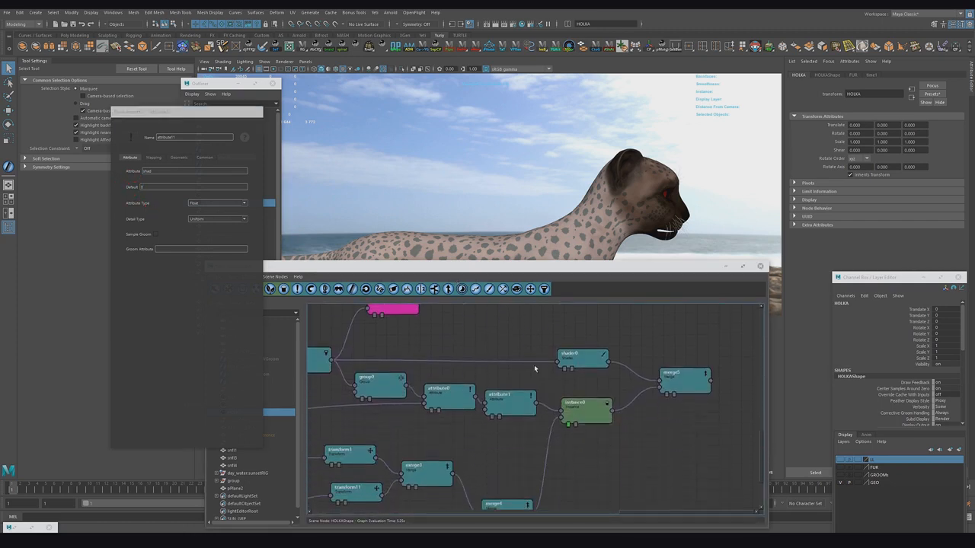
click(578, 415)
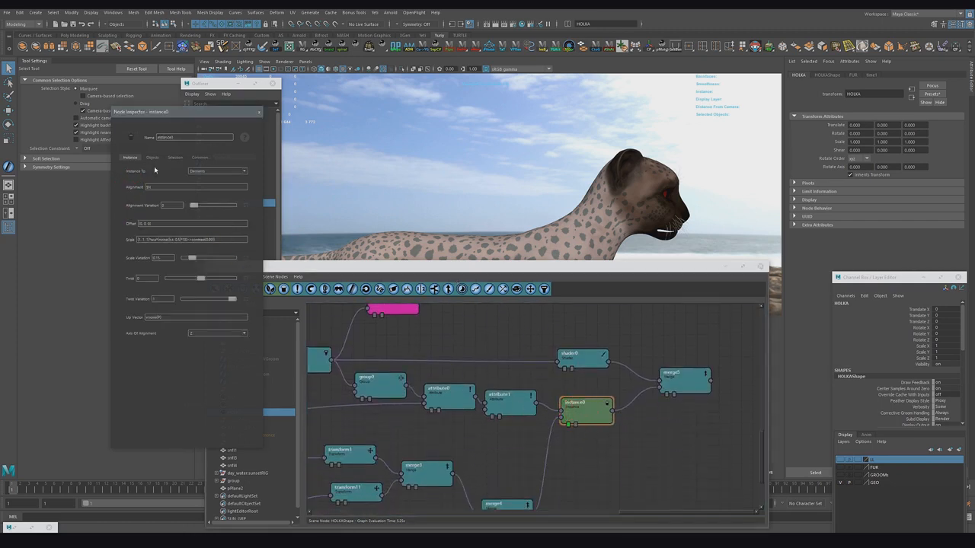
click(152, 158)
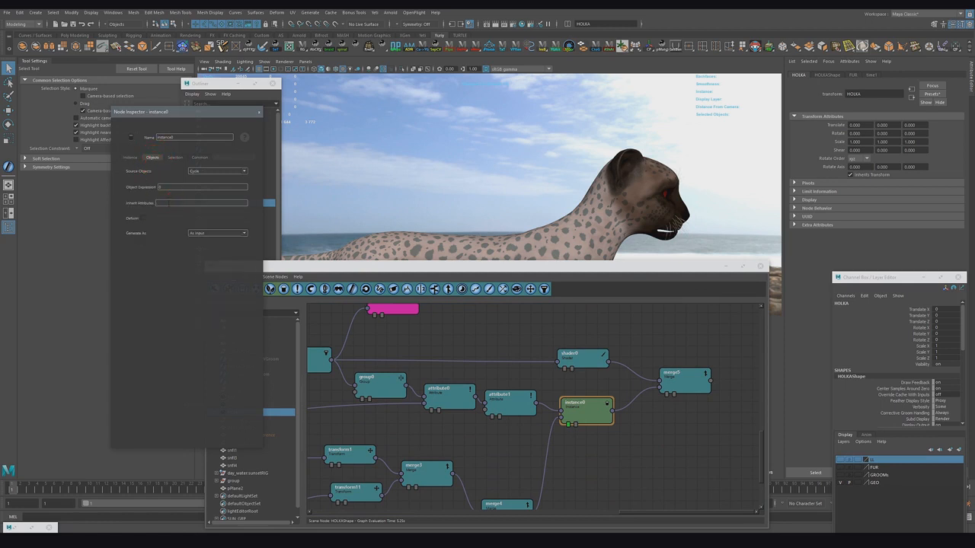
click(500, 398)
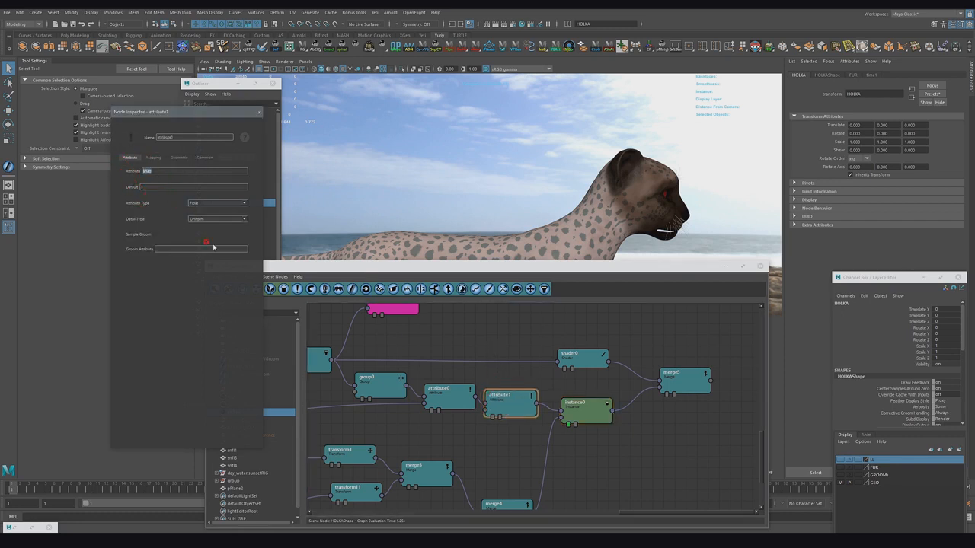
click(564, 409)
click(152, 159)
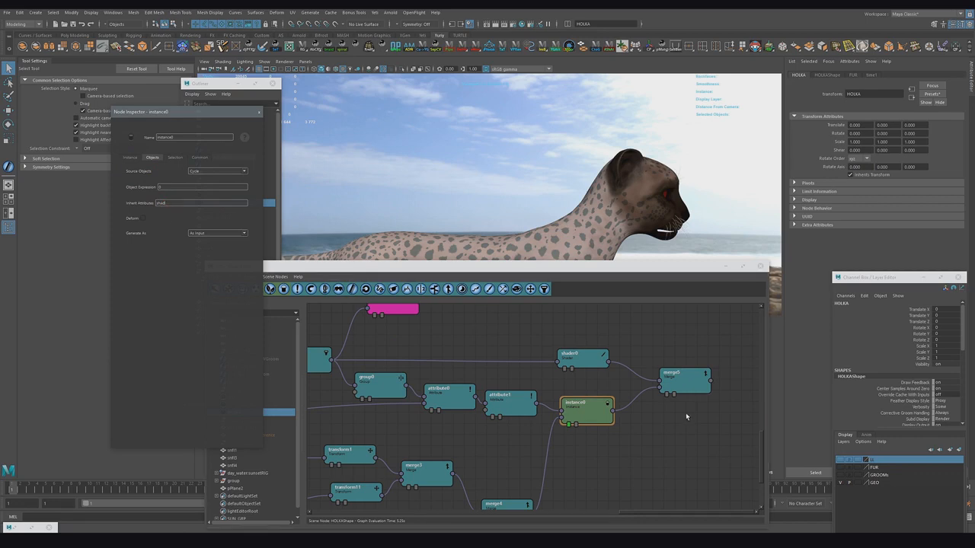
Step: Move the graph window aside and show the fur layer in the viewport
scroll(684, 425, down, 1)
alt+middle_drag(679, 383, 684, 429)
scroll(684, 428, down, 2)
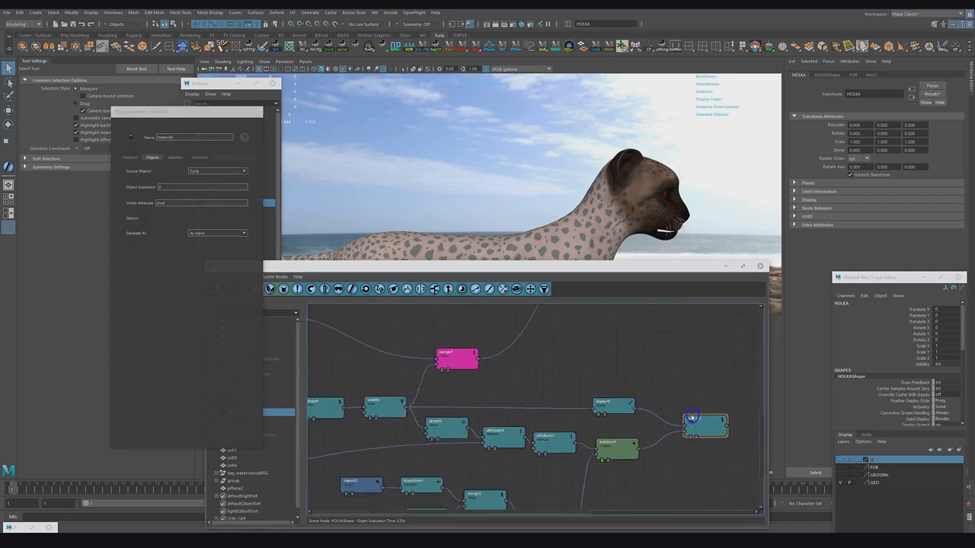
drag(651, 267, 363, 238)
scroll(452, 371, down, 5)
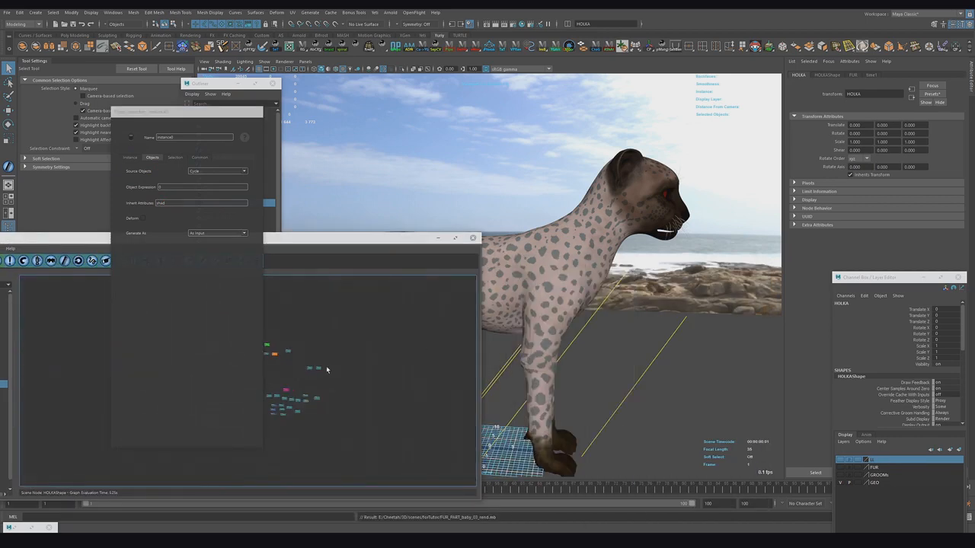
scroll(361, 361, up, 4)
alt+middle_drag(321, 348, 298, 339)
click(455, 334)
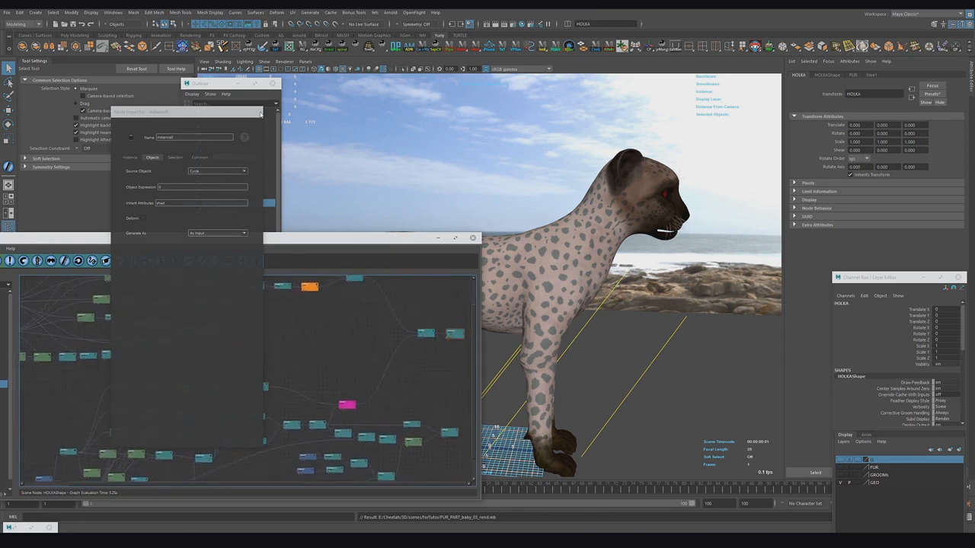
alt+middle_drag(450, 364, 314, 313)
scroll(104, 331, up, 3)
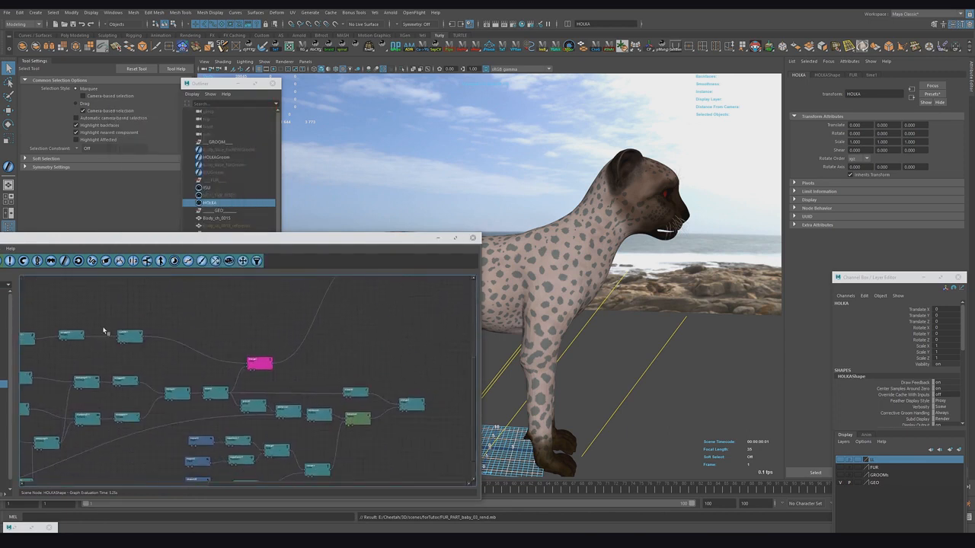
alt+middle_drag(104, 331, 106, 371)
drag(459, 299, 464, 352)
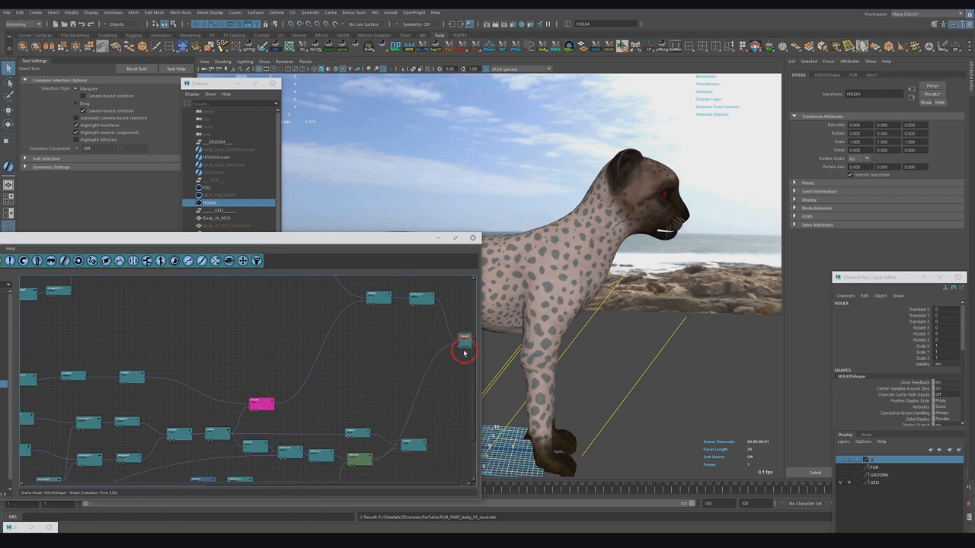
click(840, 468)
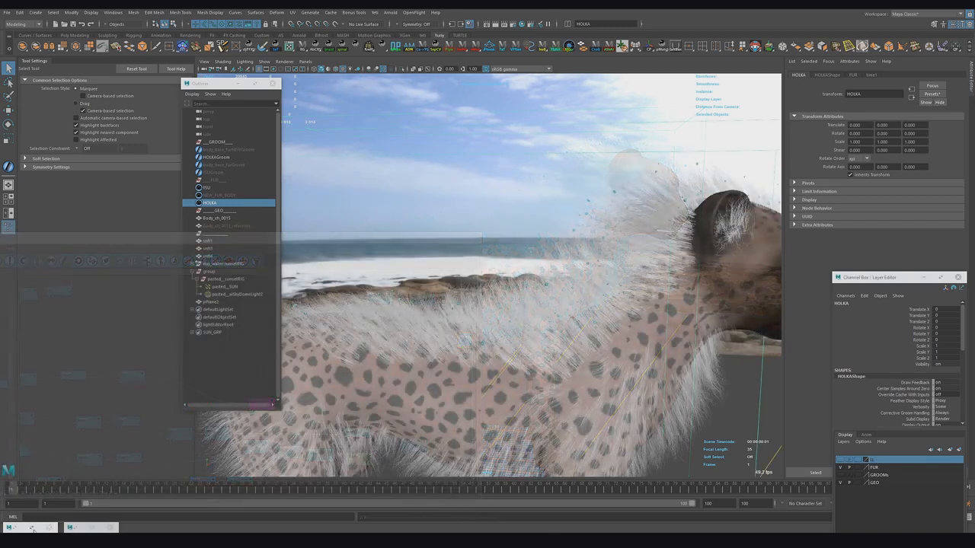
Step: Open Hypershade and graph the holka shading group's input network
click(20, 524)
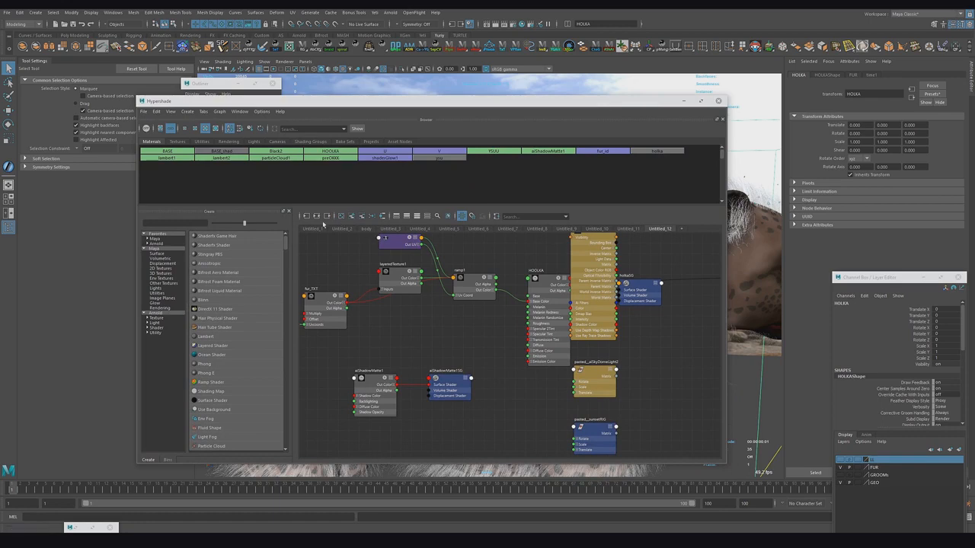
click(318, 217)
click(514, 352)
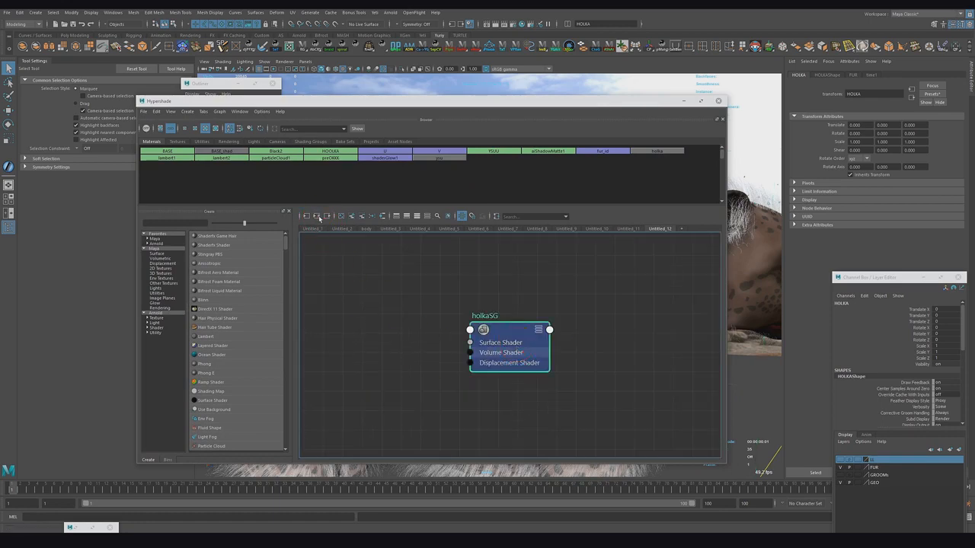
click(318, 217)
alt+middle_drag(553, 342, 378, 342)
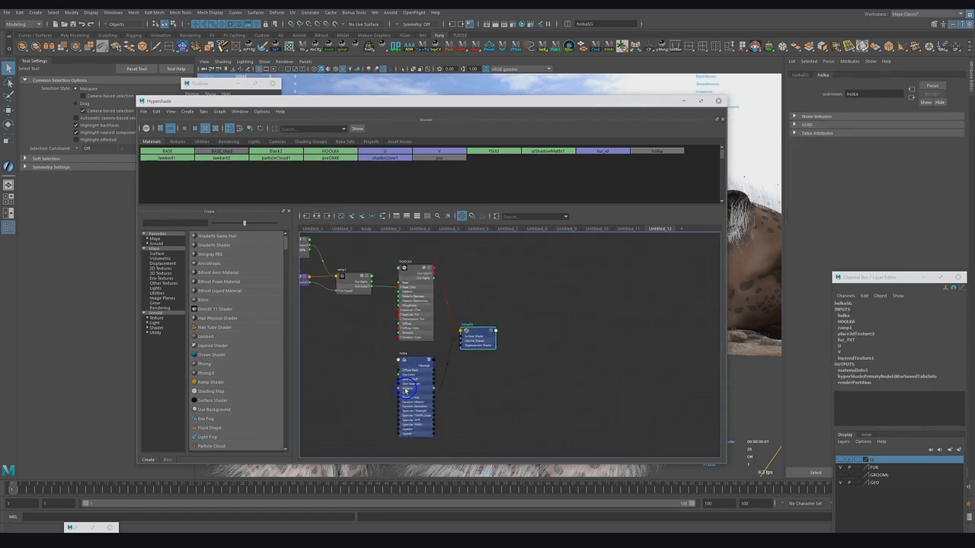
drag(406, 386, 592, 322)
alt+middle_drag(338, 360, 437, 365)
alt+right_drag(437, 366, 185, 333)
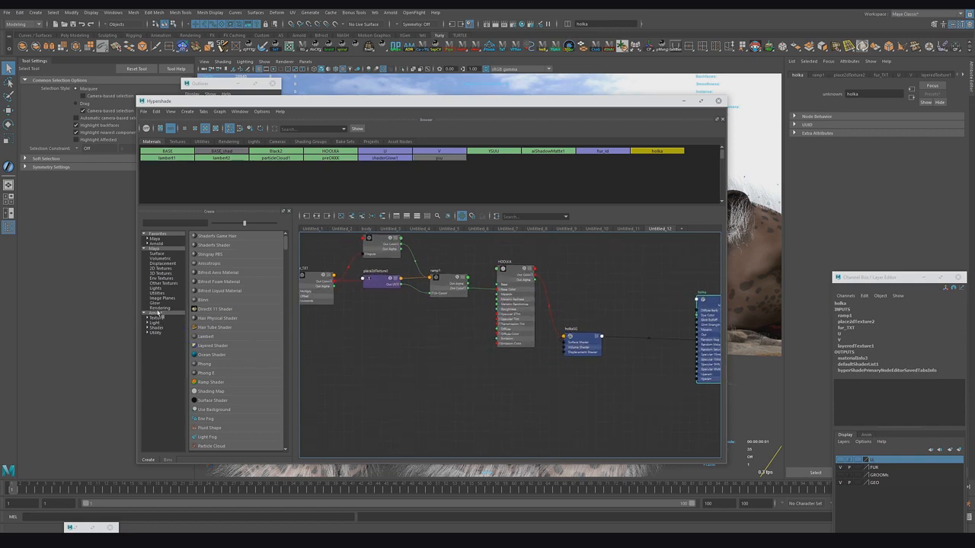
Step: Create an aiSwitch node from the Arnold nodes by searching for swi
click(157, 312)
click(173, 224)
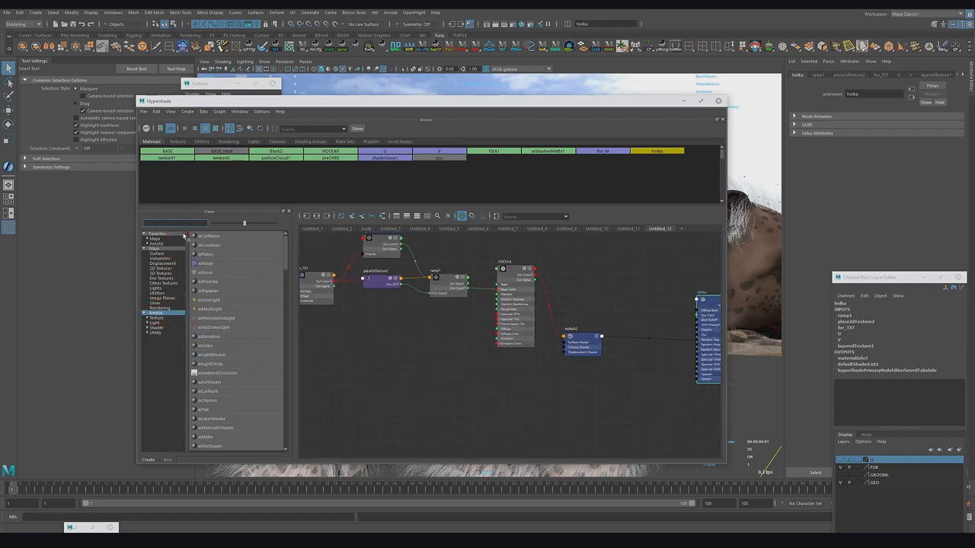
text(swi)
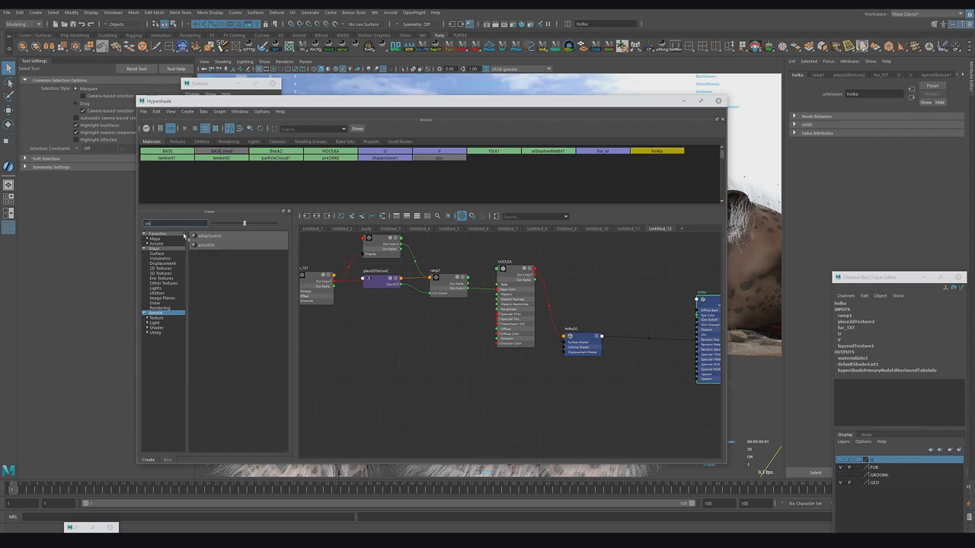
click(207, 245)
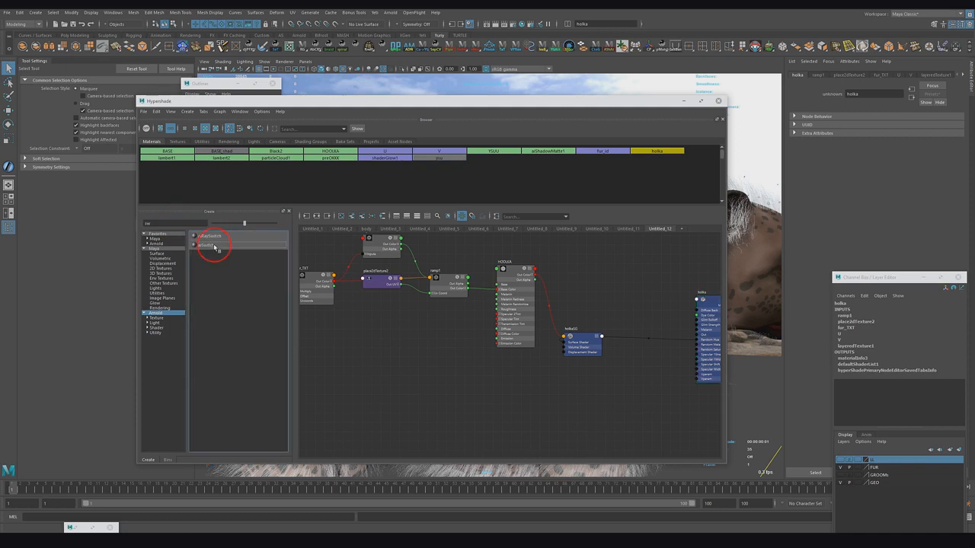
click(478, 397)
drag(477, 397, 542, 395)
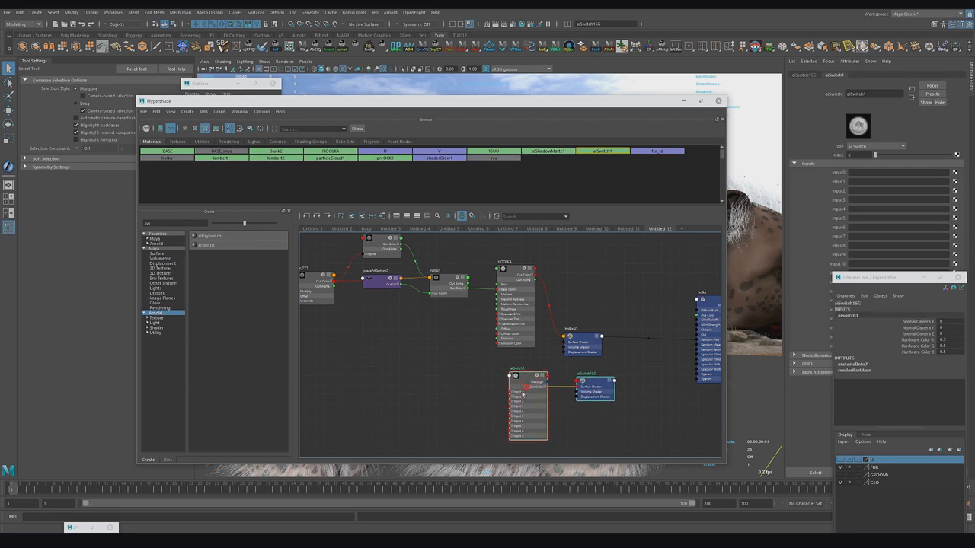
Step: Connect the HOOLKA shader's color output to the aiSwitch's input0
click(467, 385)
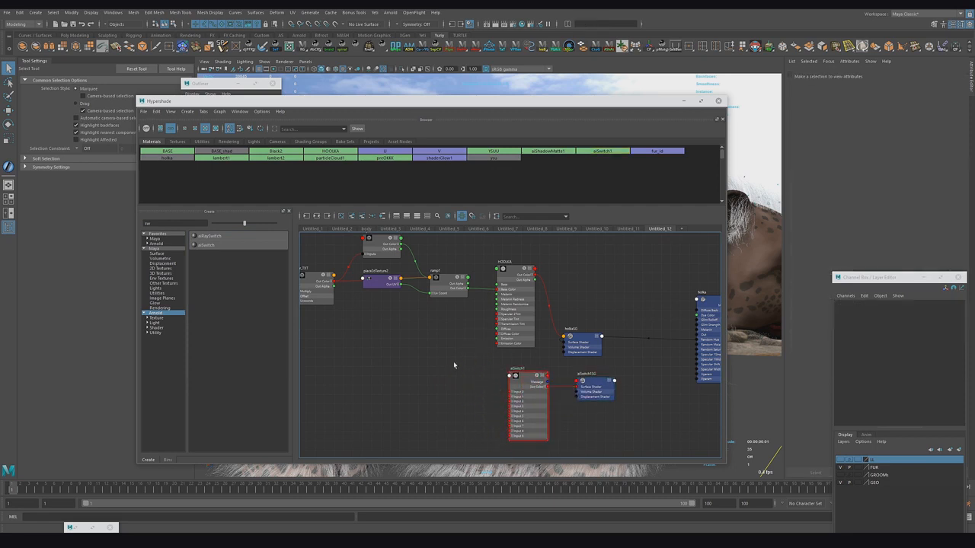
click(523, 383)
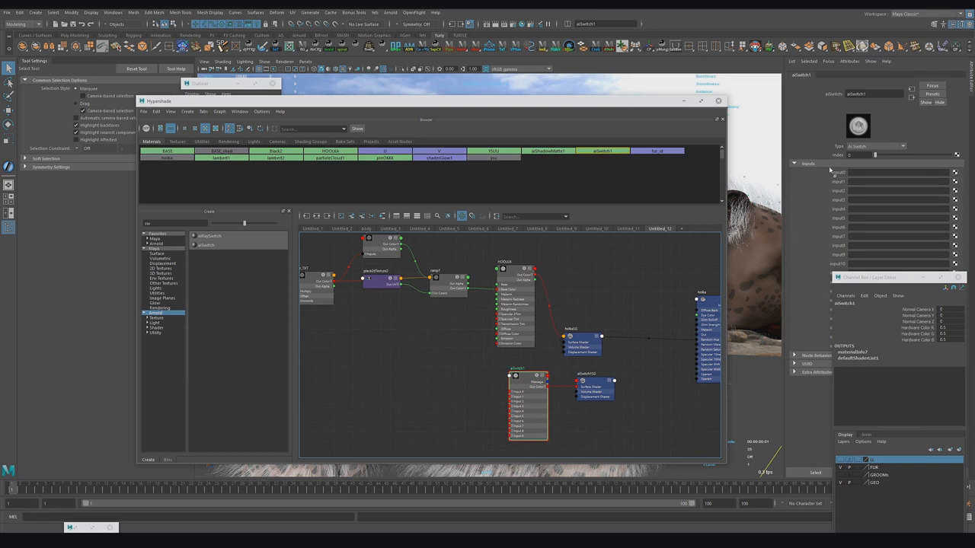
middle_drag(836, 174, 836, 175)
click(474, 327)
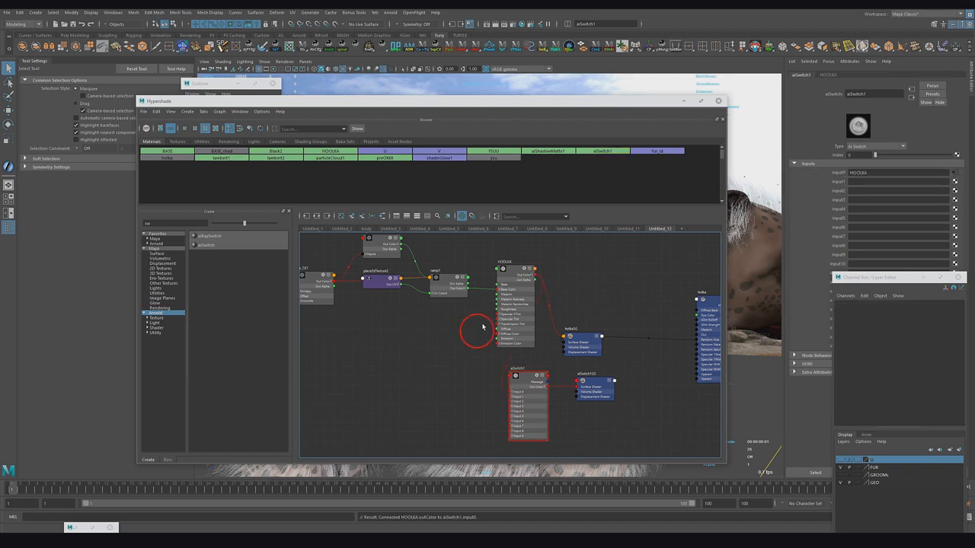
Step: Create an aiStandardSurface shader node from the Arnold shaders
click(139, 332)
click(143, 222)
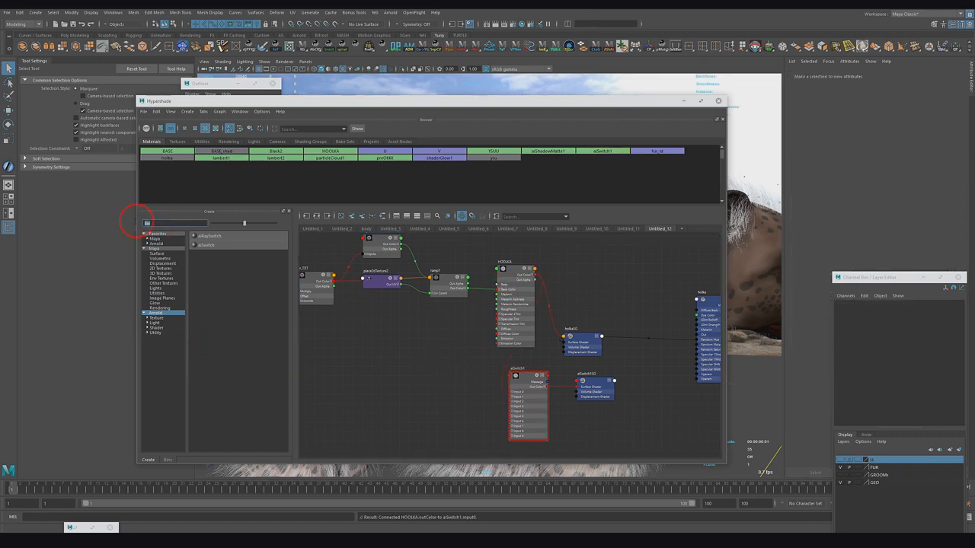
key(BackSpace)
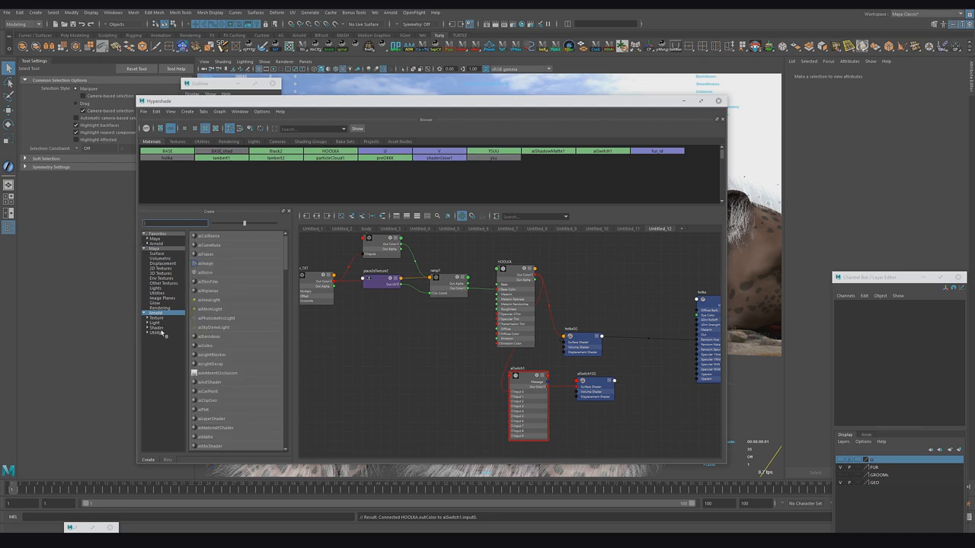
click(160, 328)
click(232, 355)
Step: Delete the shading groups of the new aiStandardSurface and aiSwitch, and connect the aiStandardSurface into the aiSwitch's input1
click(444, 343)
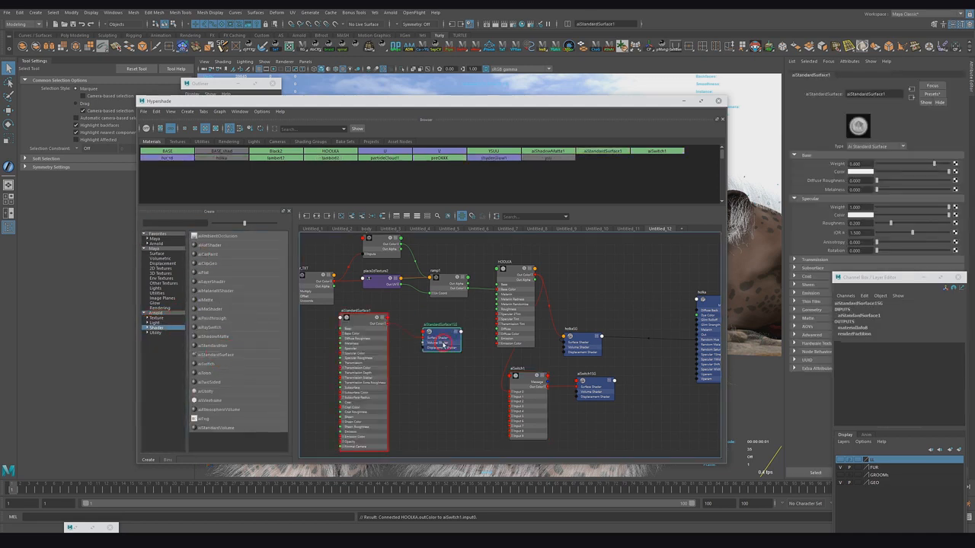
key(Delete)
click(605, 389)
key(Delete)
mouse_move(356, 319)
mouse_down()
mouse_move(420, 379)
mouse_move(518, 397)
mouse_up()
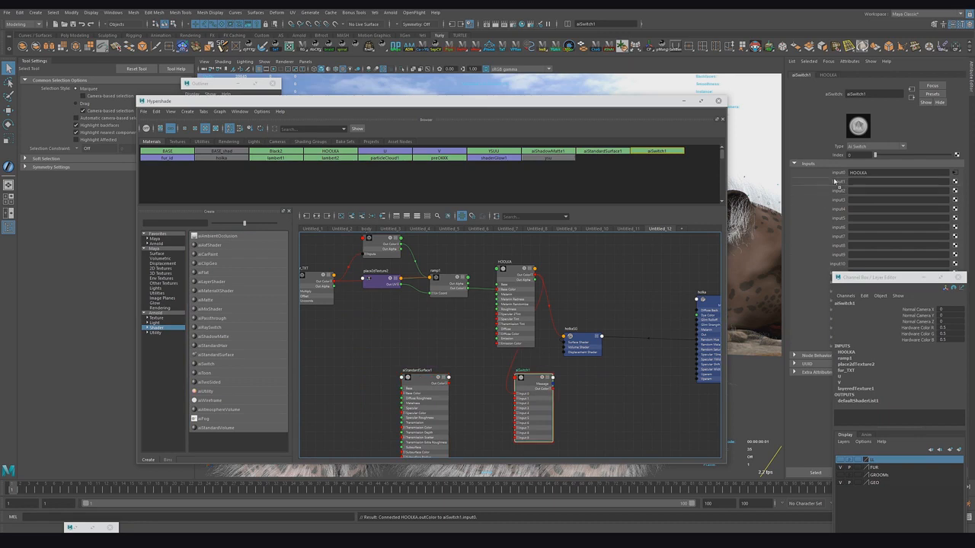
Step: Create an aiUserDataFloat node from the Arnold utilities and set its attribute name to shad
click(157, 313)
click(174, 223)
text(user)
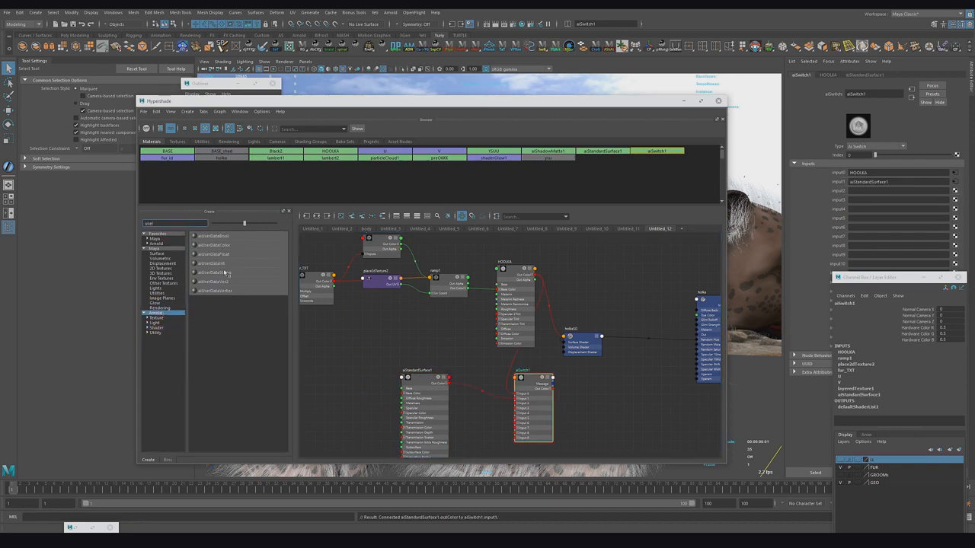
click(213, 253)
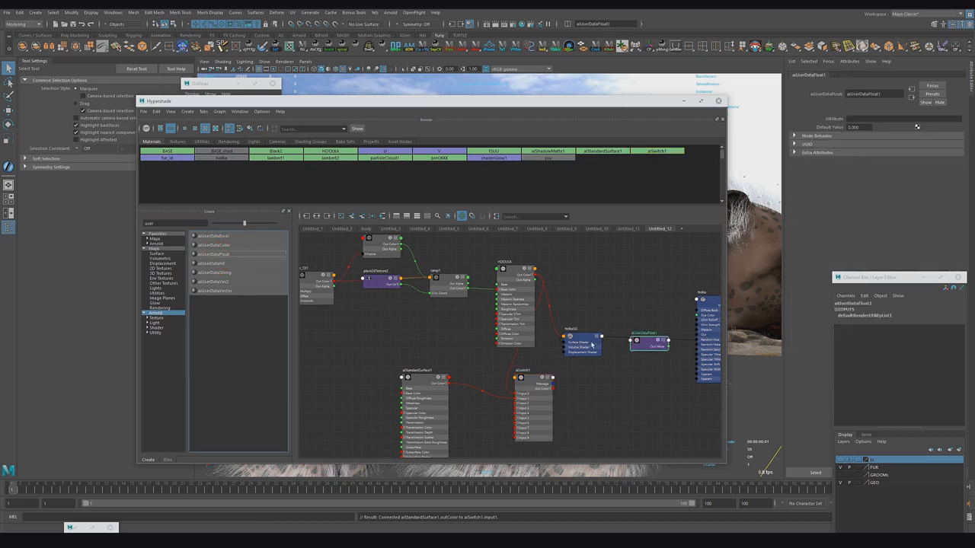
drag(651, 345, 452, 352)
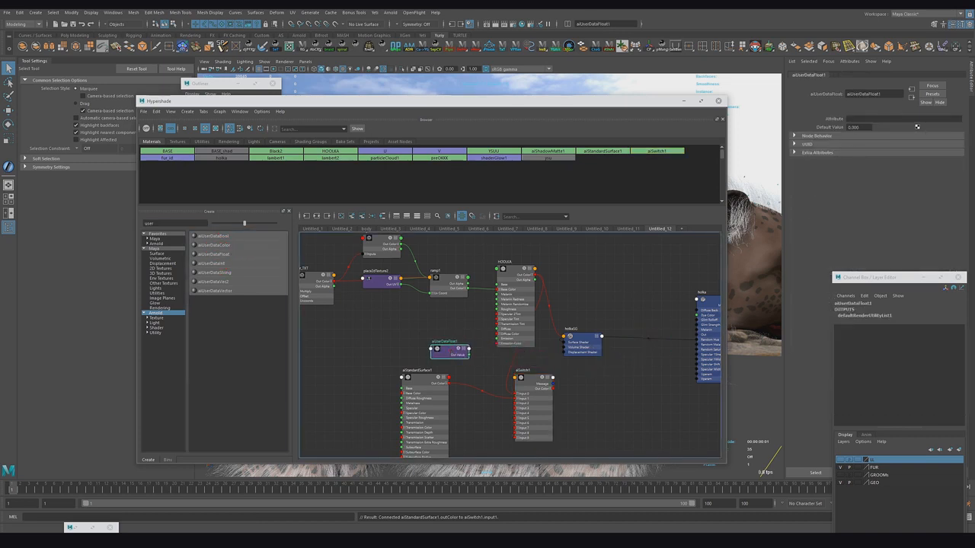
click(850, 119)
text(shad)
key(Return)
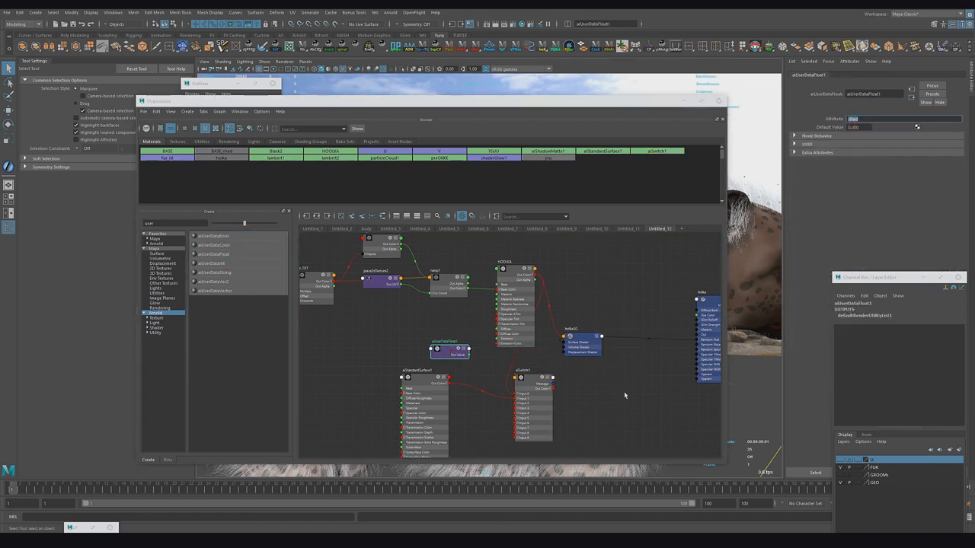
Step: Connect the aiUserDataFloat's out value to the aiSwitch's index
click(534, 380)
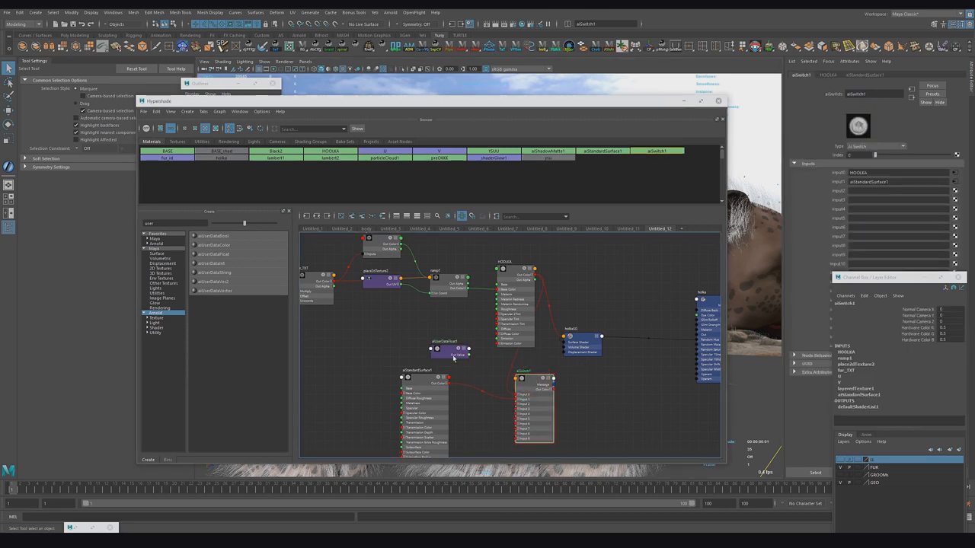
middle_drag(832, 190, 838, 156)
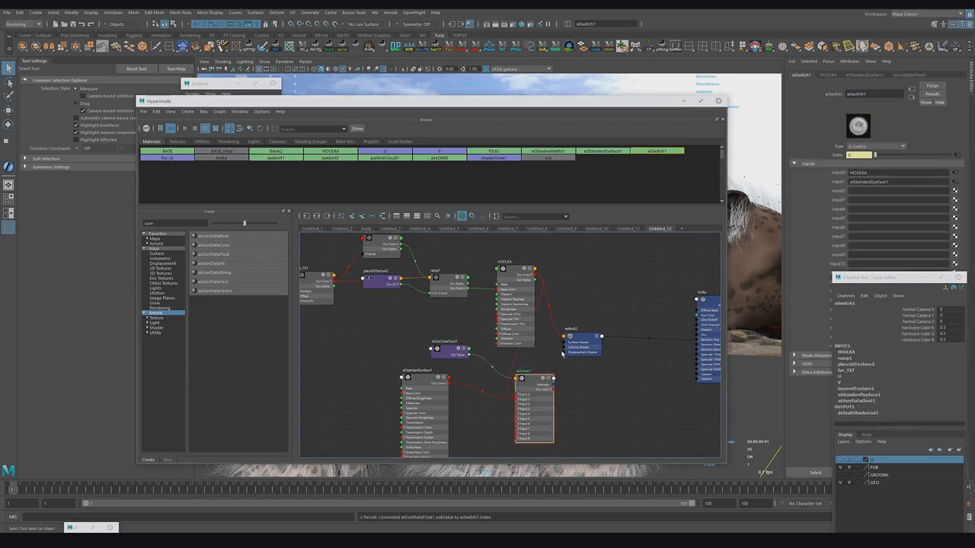
Step: Connect the aiSwitch's output to the Arnold surface shader slot of the hoikaSG shading group
click(570, 348)
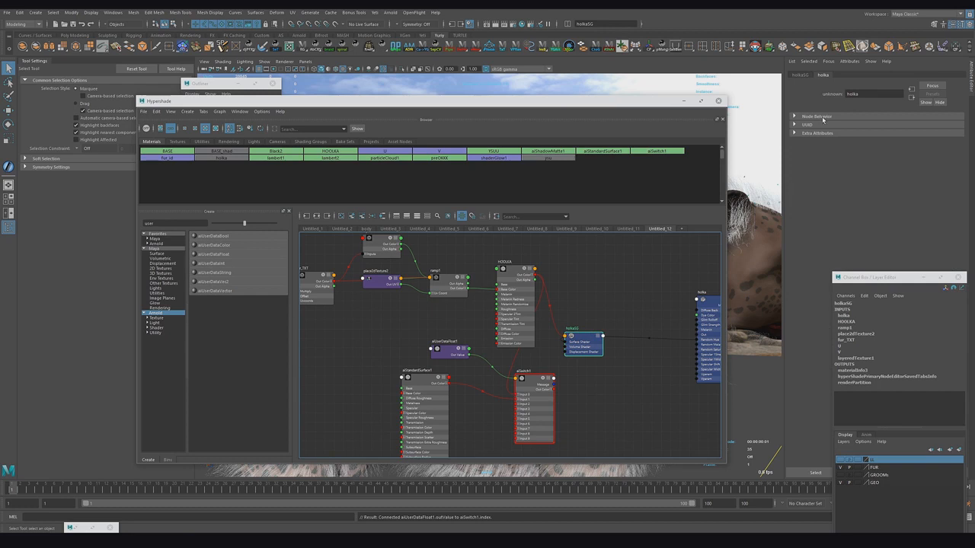
click(799, 75)
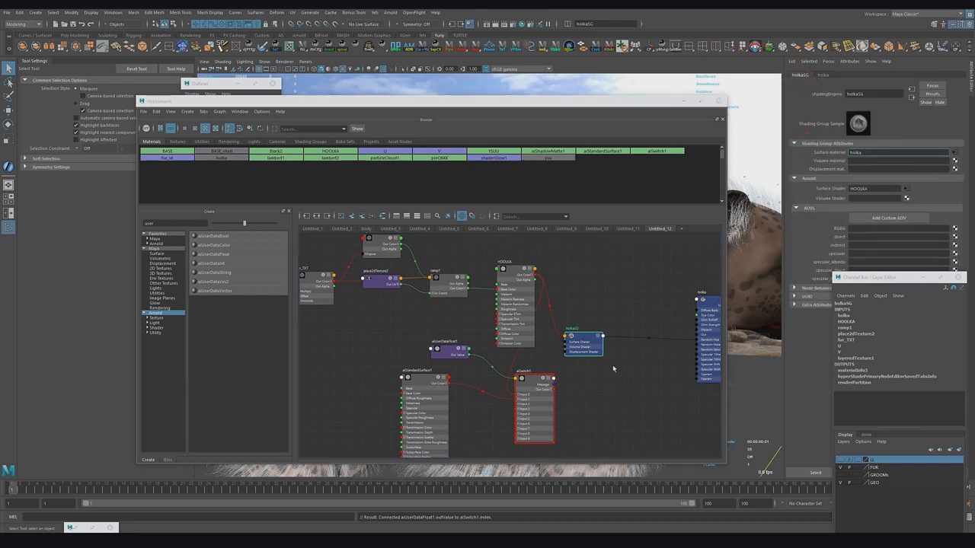
middle_drag(537, 401, 814, 195)
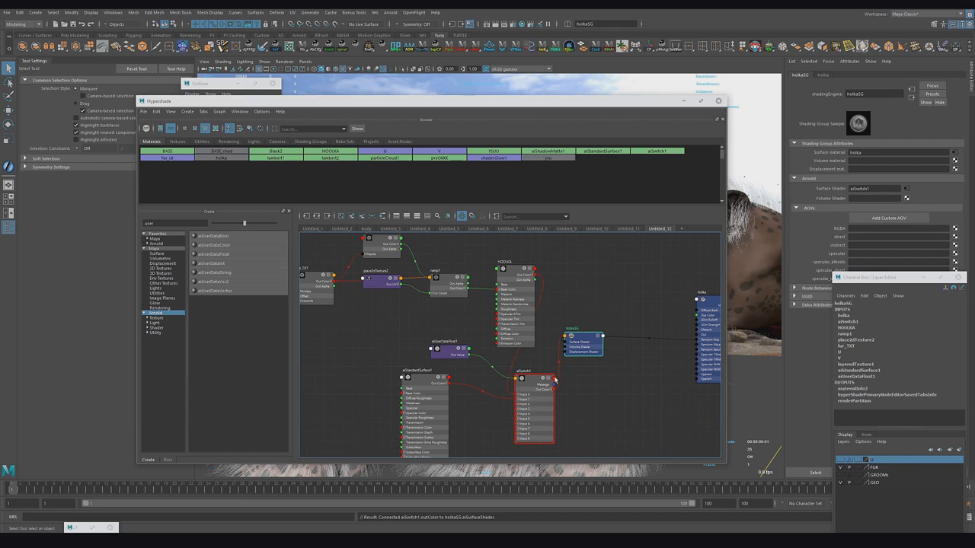
Step: Rearrange the aiUserDataFloat, aiSwitch, aiStandardSurface and shading group nodes into a tidier layout in the graph
drag(584, 342, 639, 334)
drag(533, 384, 599, 342)
drag(426, 382, 518, 388)
drag(451, 352, 567, 286)
drag(521, 383, 534, 378)
Step: Set the aiStandardSurface's base color to red
click(861, 172)
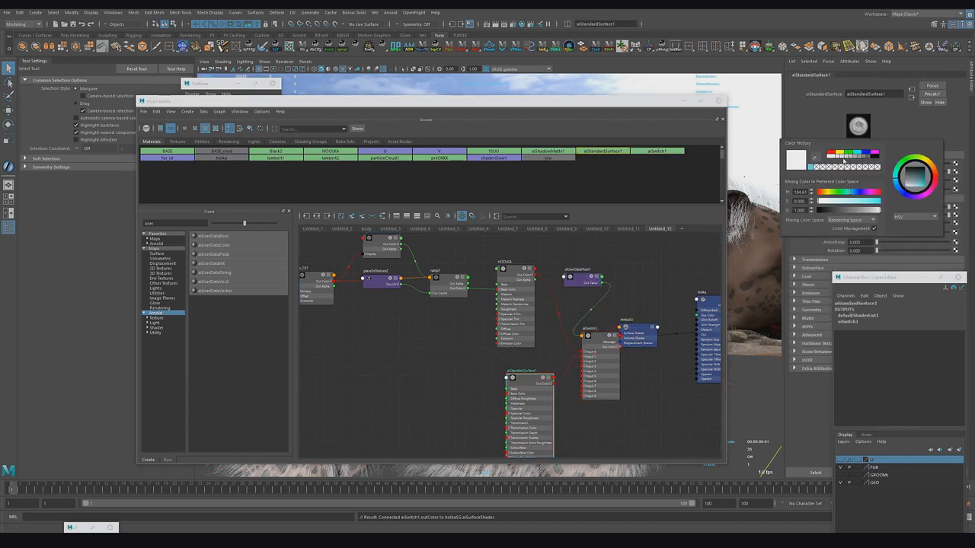
click(844, 163)
alt+middle_drag(495, 350, 394, 354)
drag(644, 101, 332, 165)
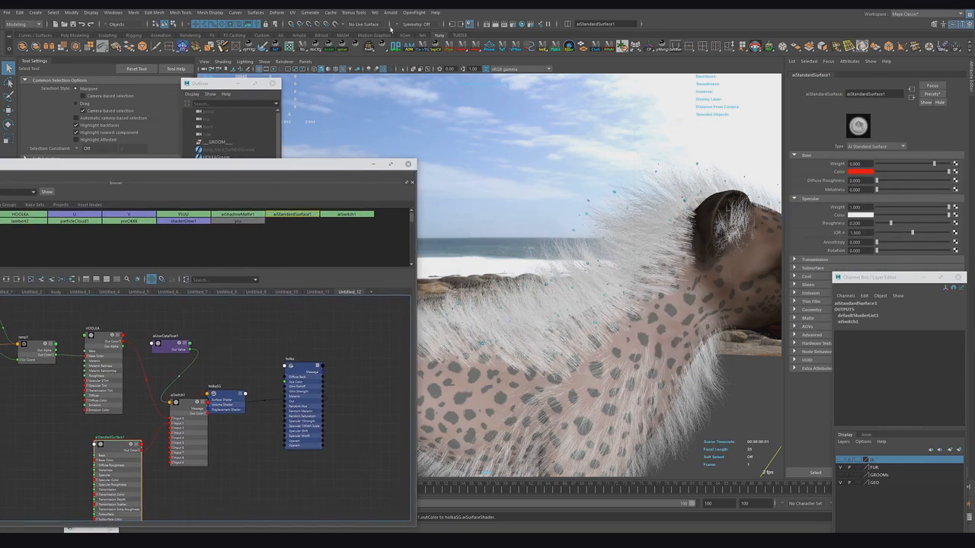
Step: Render the scene in the Arnold RenderView and inspect the fur and snowflakes up close
click(391, 13)
click(402, 26)
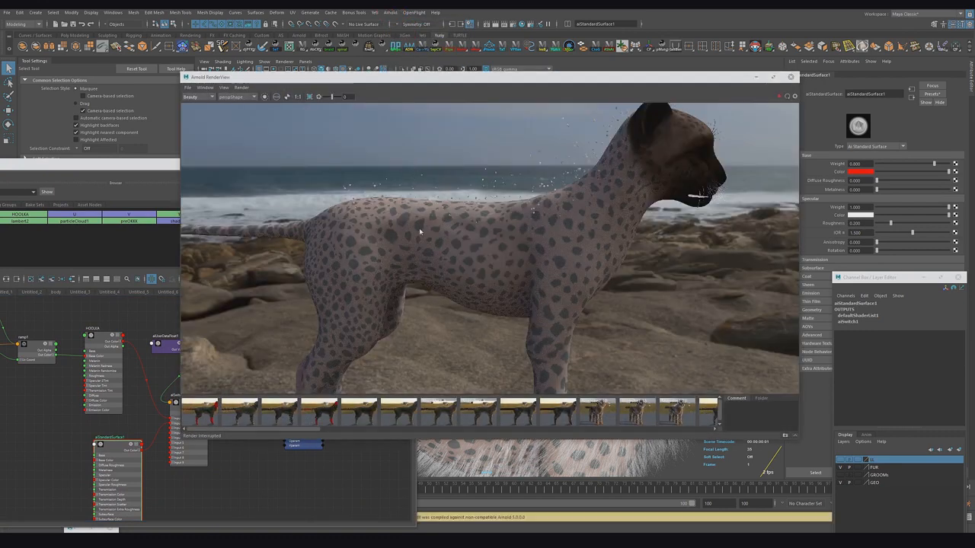
click(780, 105)
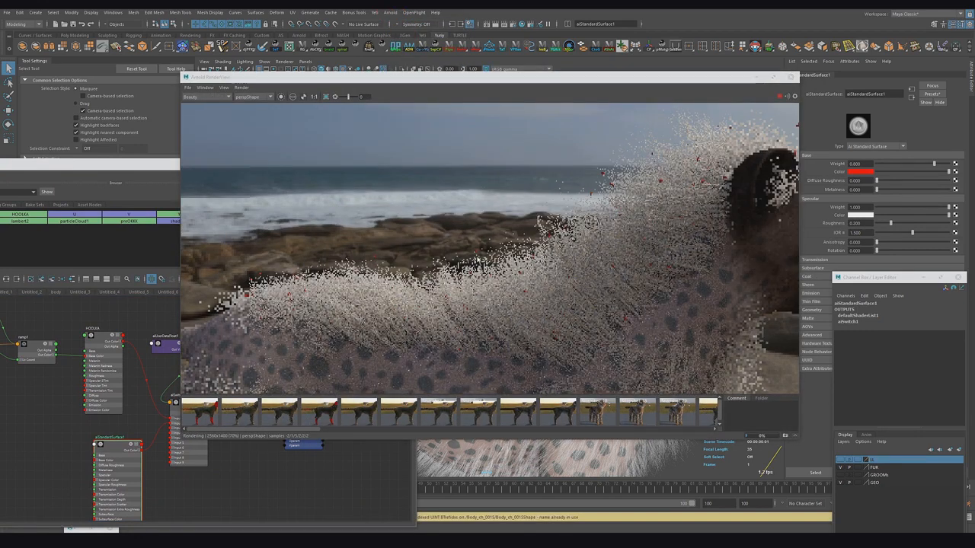
click(224, 87)
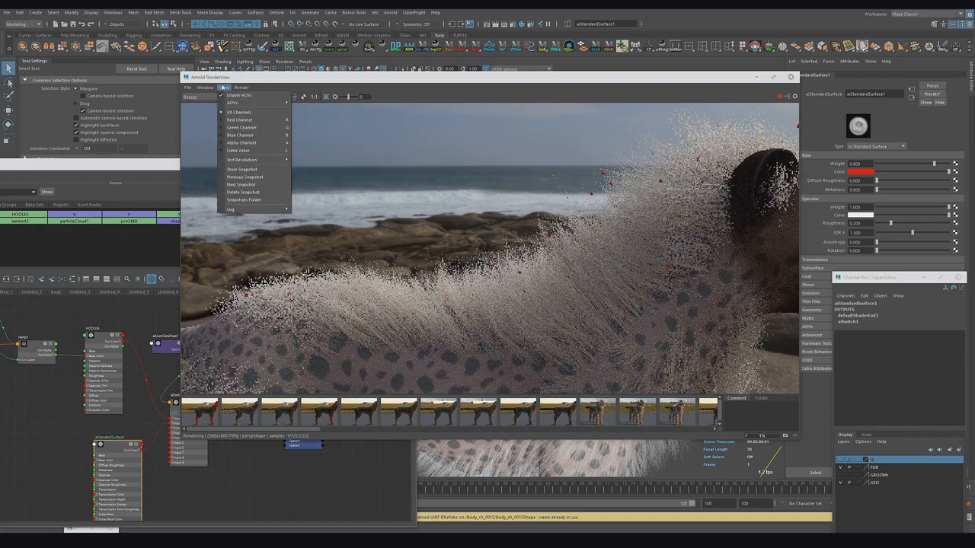
mouse_move(205, 88)
click(217, 131)
alt+drag(414, 307, 470, 244)
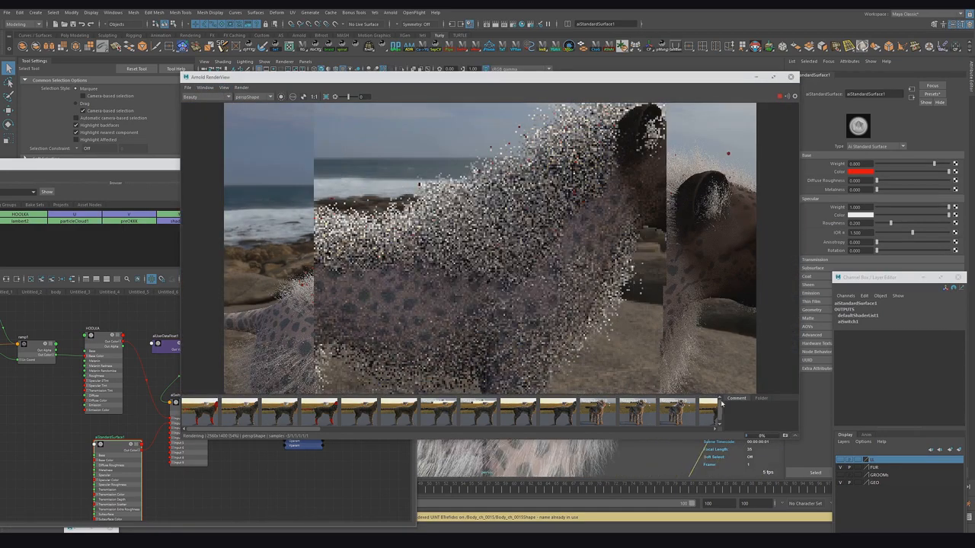
alt+right_drag(463, 275, 401, 252)
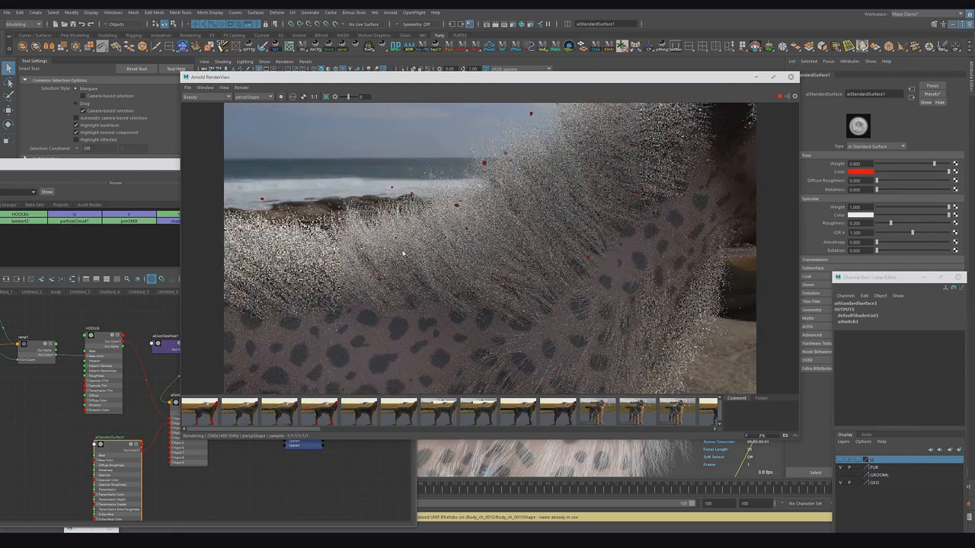
click(779, 96)
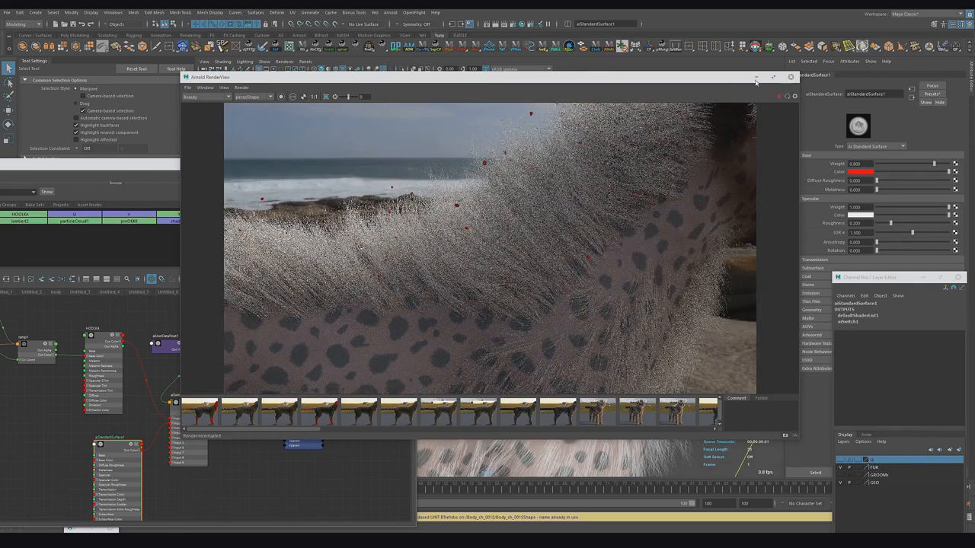
click(755, 77)
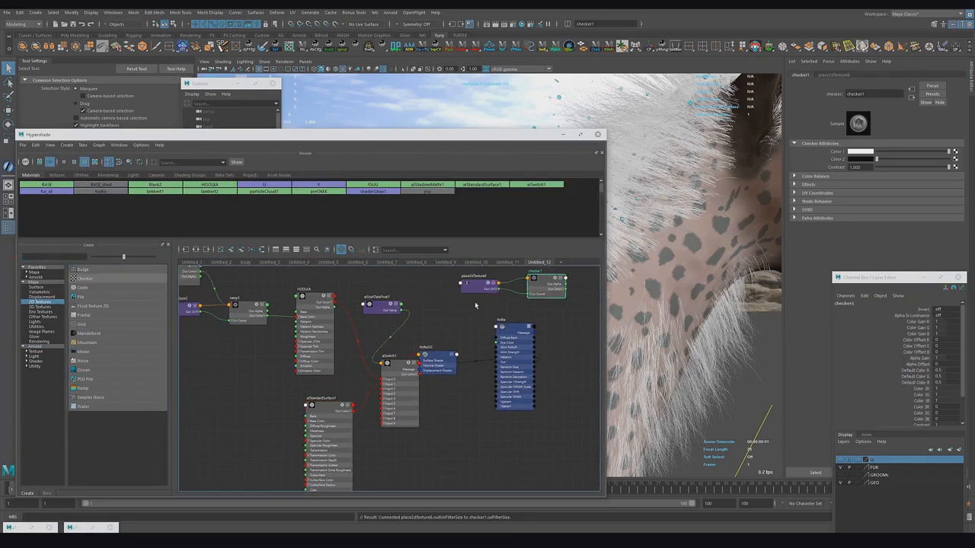
Step: Edit the first color of the checker texture driving the aiStandardSurface's base color
click(83, 278)
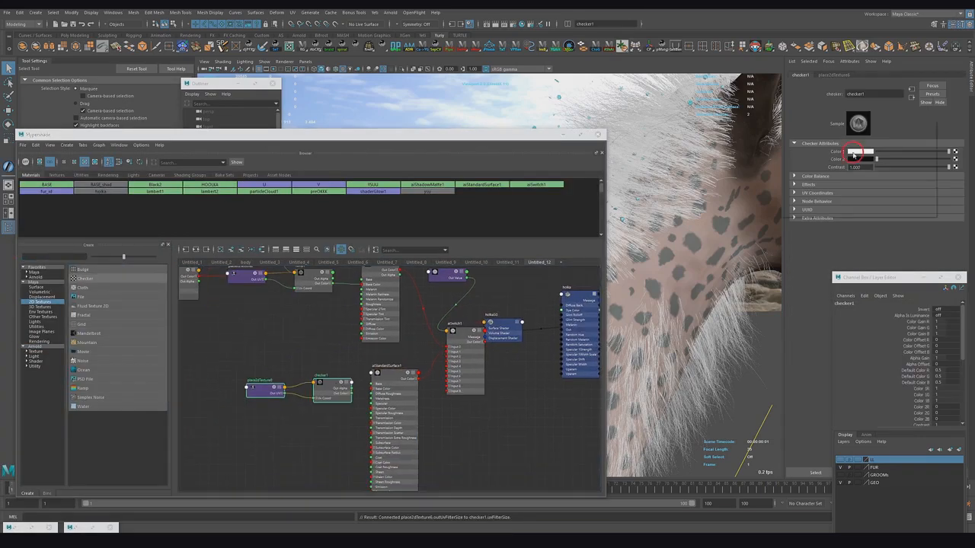
click(853, 153)
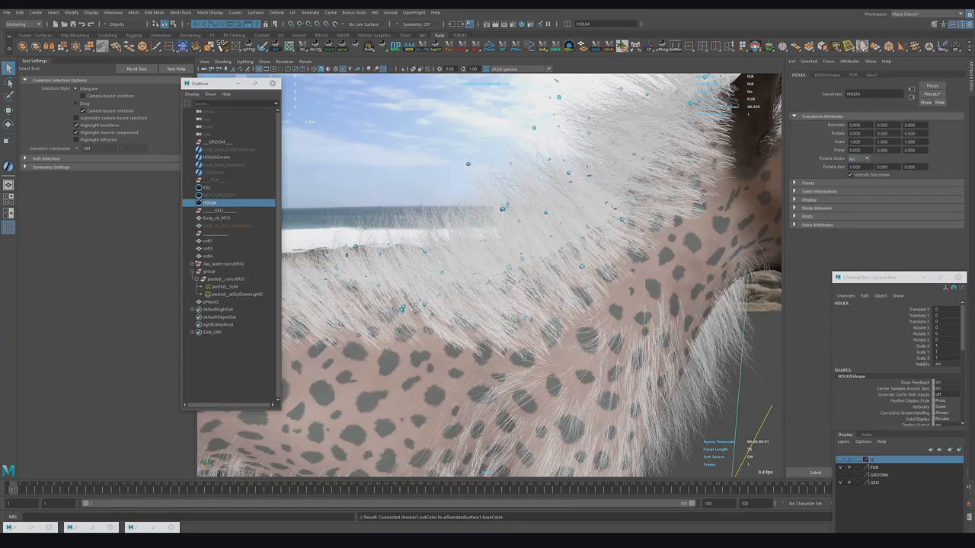
click(847, 242)
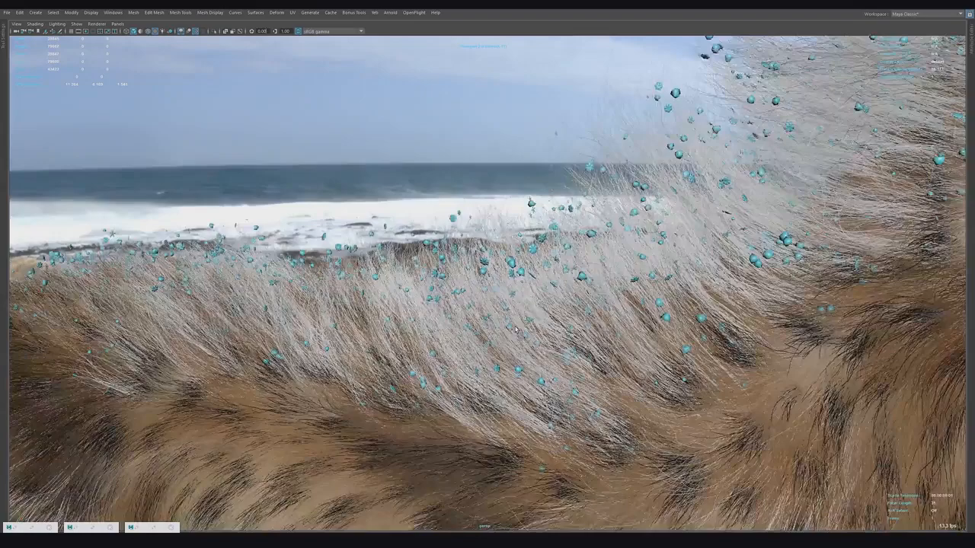
Step: Orbit around the cheetah in the viewport to examine the snowflake instances on the fur
alt+right_drag(516, 329, 230, 289)
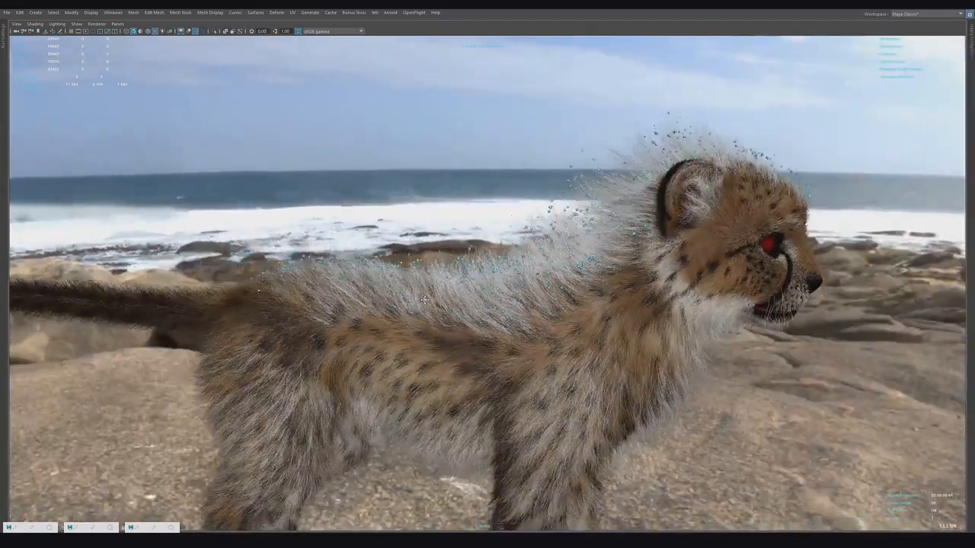
alt+drag(425, 299, 463, 293)
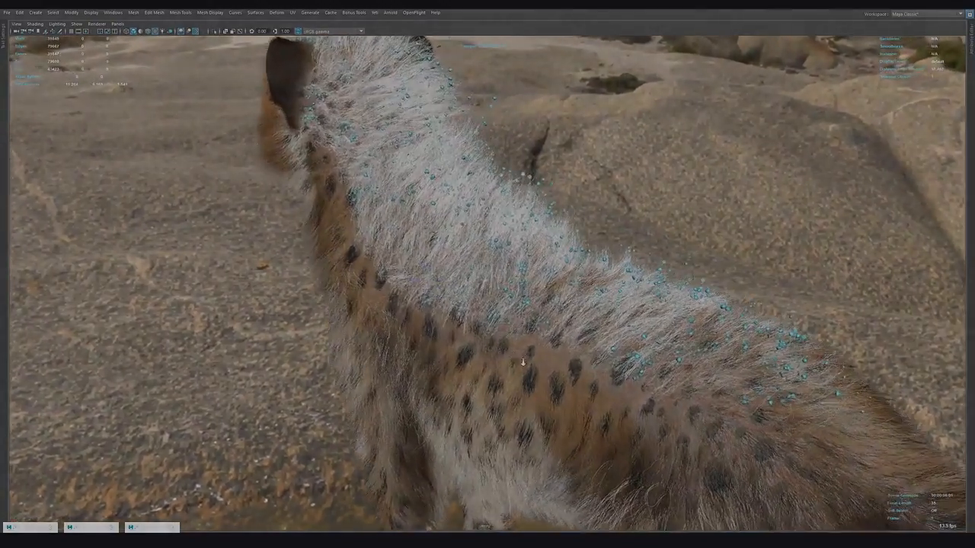
alt+right_drag(523, 364, 544, 332)
alt+middle_drag(544, 332, 522, 418)
alt+right_drag(435, 331, 606, 417)
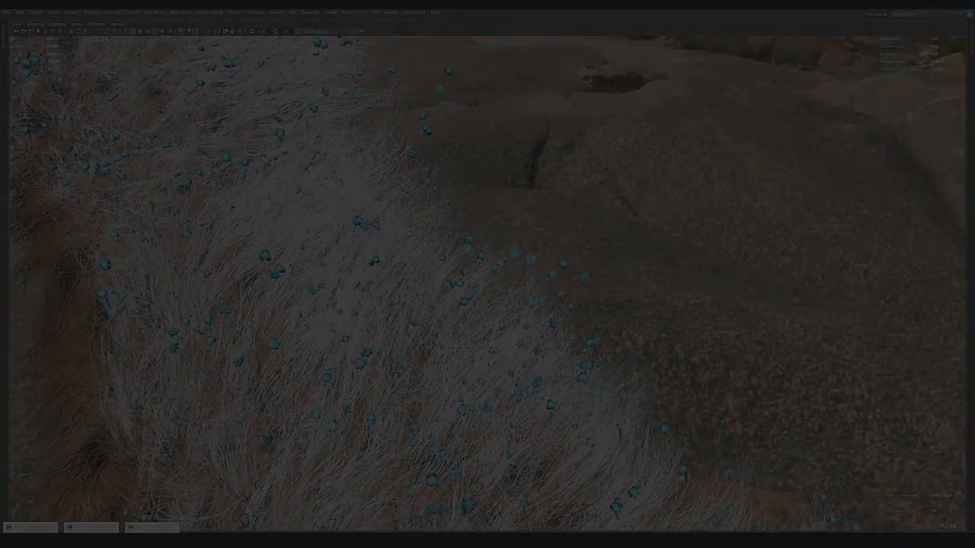